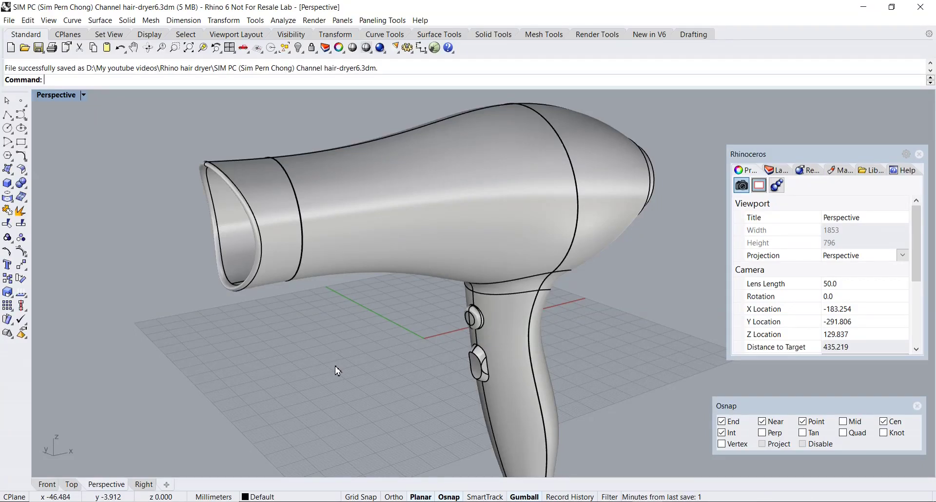
Step: Orbit and zoom around the handle button, then out to see the whole dryer
scroll(441, 342, "up", 6)
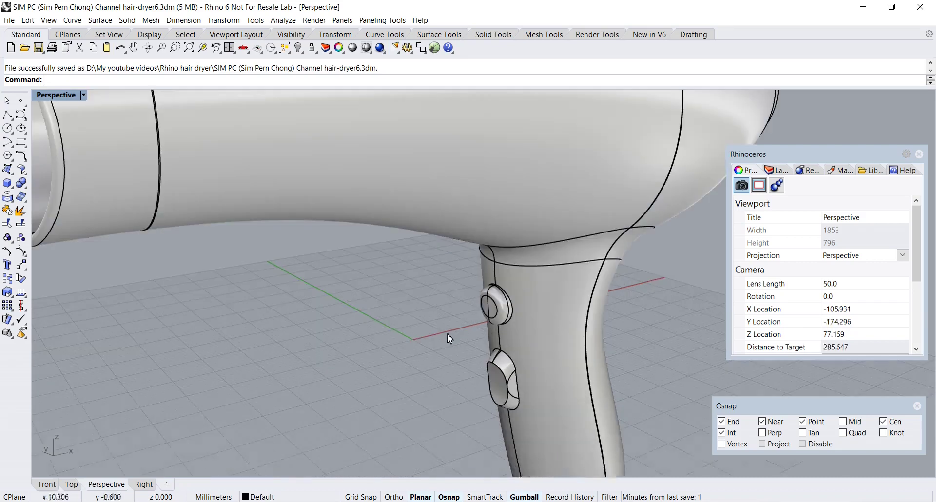
right_click_drag(459, 275, 414, 219)
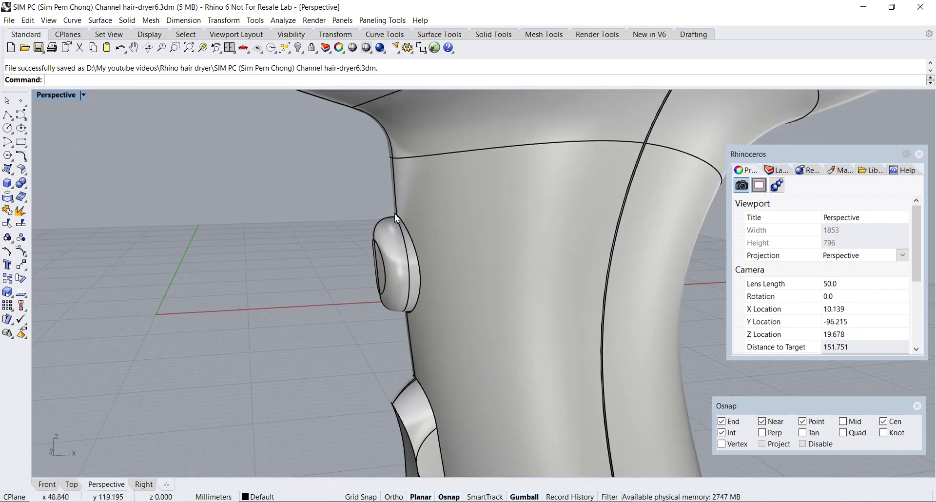
right_click_drag(395, 338, 450, 279)
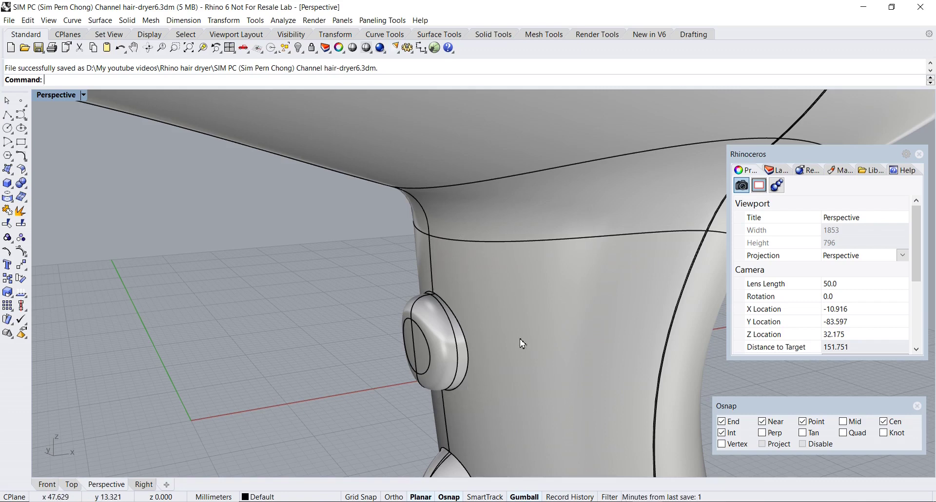
scroll(498, 379, "down", 2)
scroll(468, 337, "down", 2)
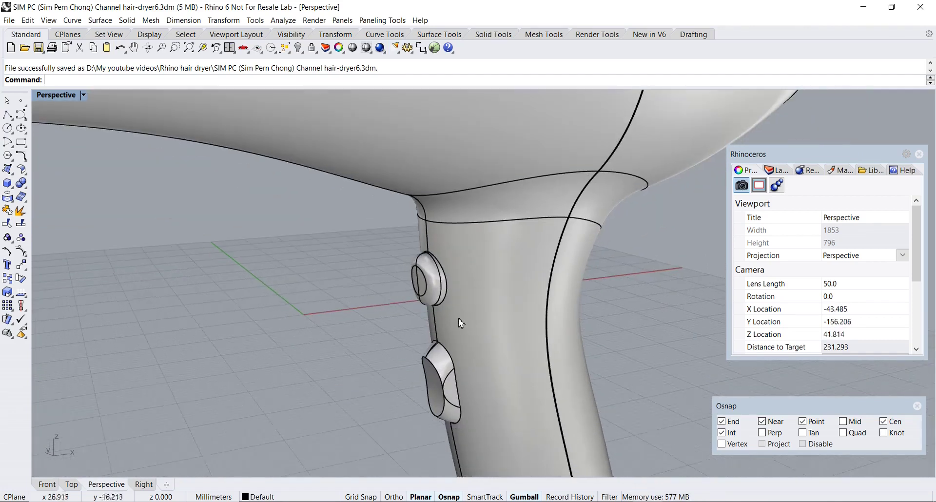
right_click_drag(461, 322, 468, 304)
scroll(449, 303, "down", 3)
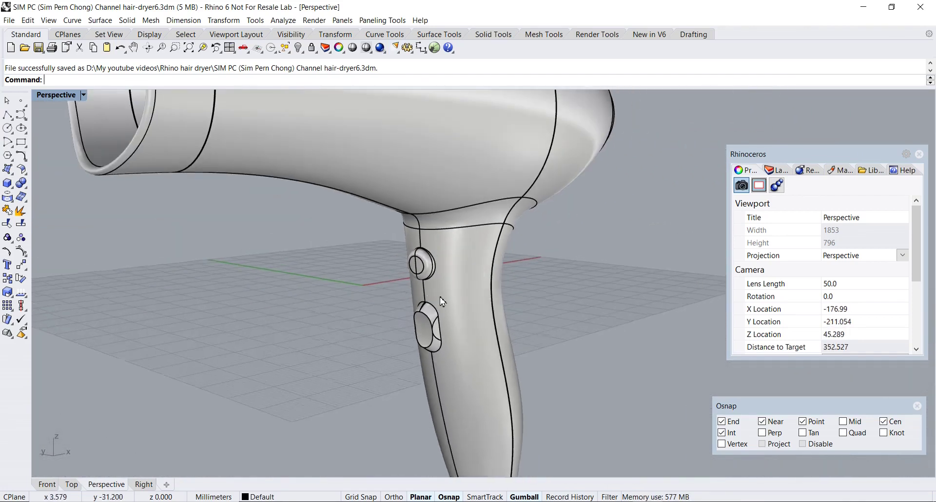
Step: Isolate the dryer body polysurface and zoom in on the empty handle recesses
left_click(457, 299)
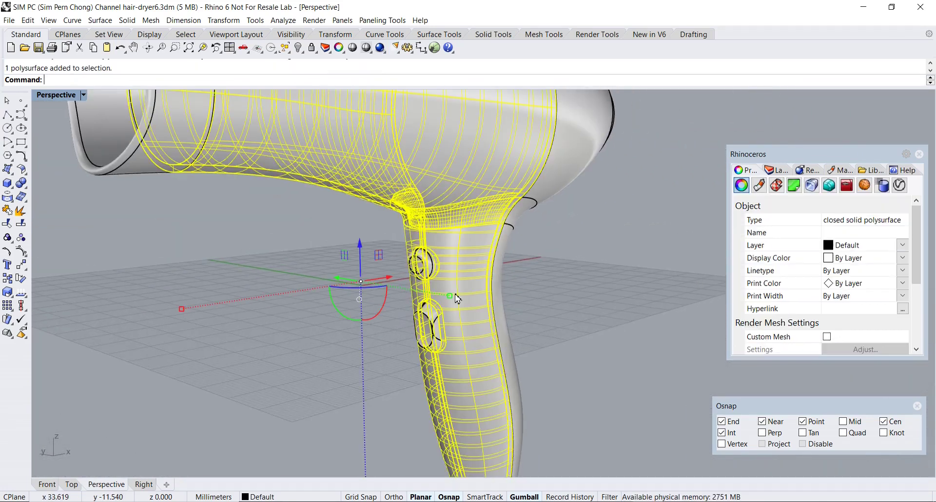
left_click(299, 49)
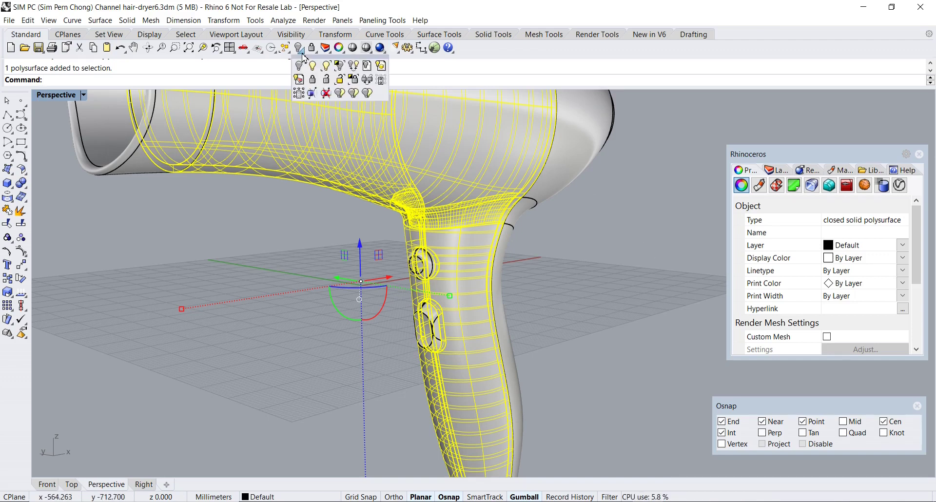
left_click(340, 67)
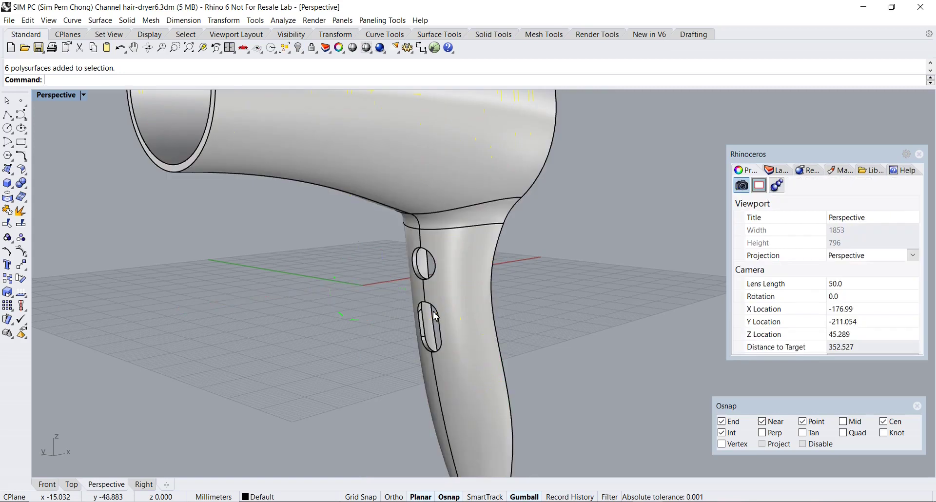
scroll(435, 316, "up", 5)
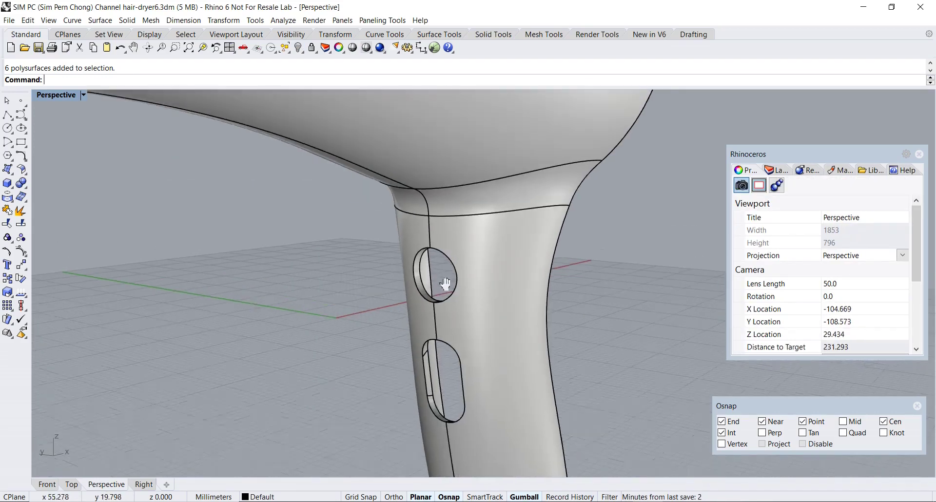
scroll(445, 283, "up", 6)
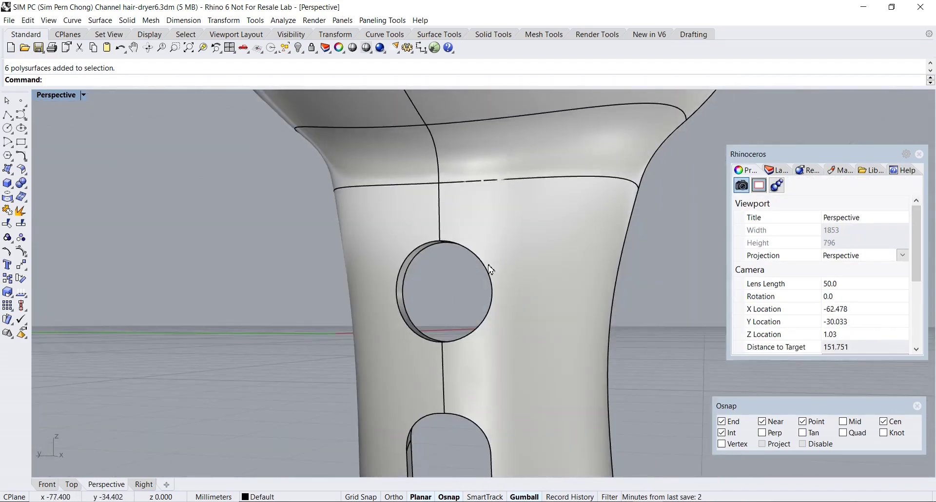
right_click_drag(509, 249, 497, 247)
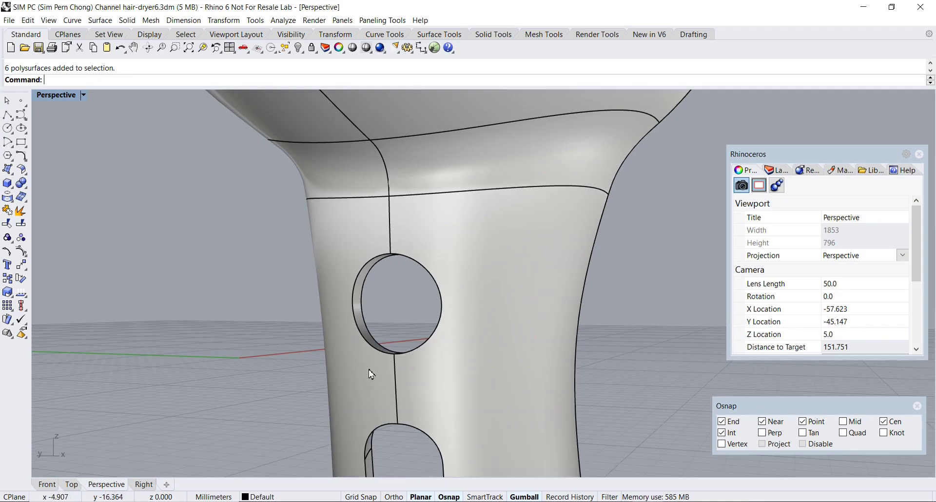
Step: Extract the two handle surfaces around the round recess from the dryer body
right_click(20, 210)
left_click(356, 254)
left_click(421, 246)
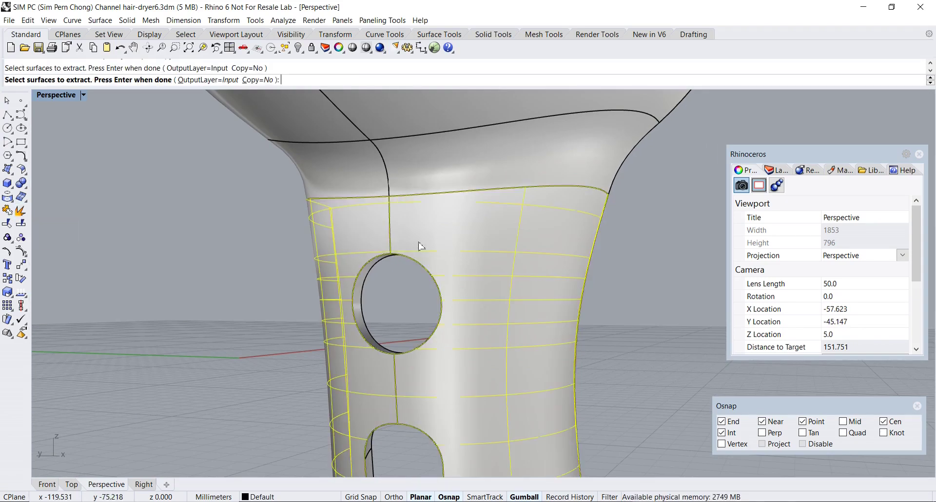
key("Return")
right_click_drag(217, 263, 305, 234)
scroll(357, 247, "up", 5)
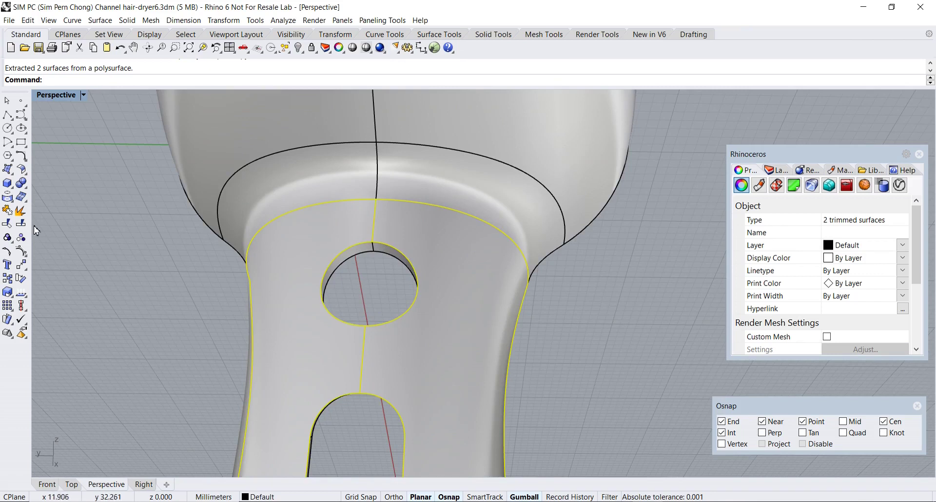
Step: Join the two extracted handle surfaces into one open polysurface facing the round recess
left_click(8, 210)
right_click_drag(103, 266, 195, 270, "shift")
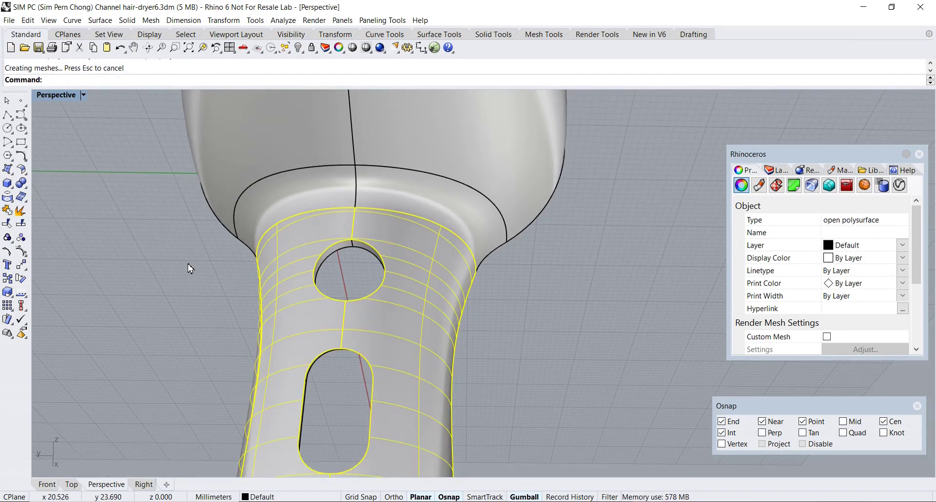
key("Escape")
key("Up")
key("Up")
key("Up")
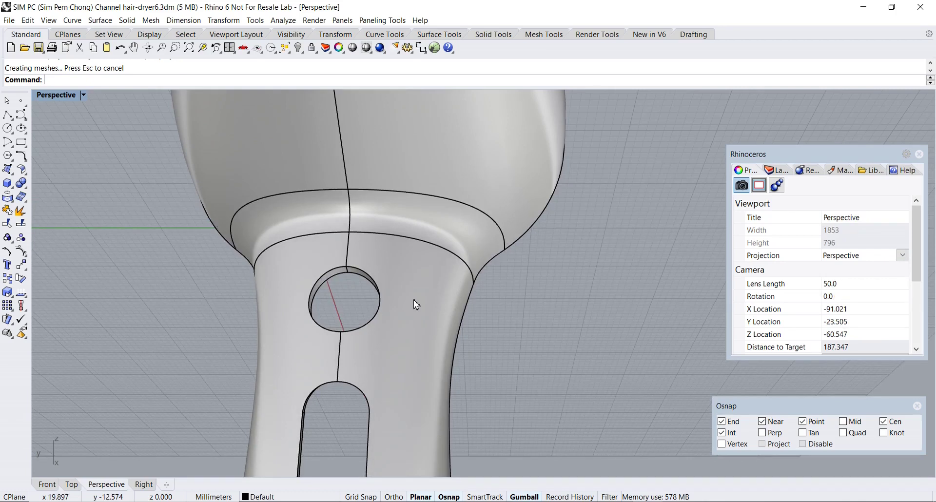
scroll(416, 304, "up", 2)
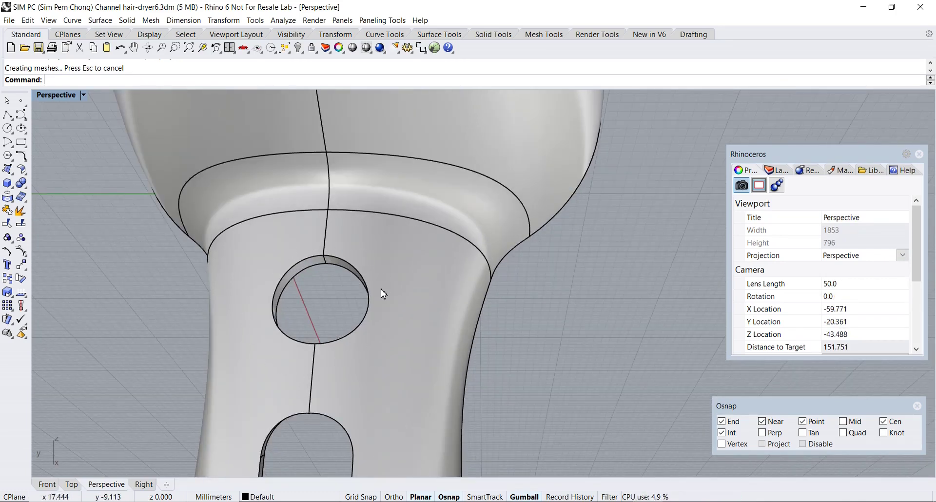
right_click_drag(383, 293, 462, 251)
right_click_drag(476, 297, 399, 290)
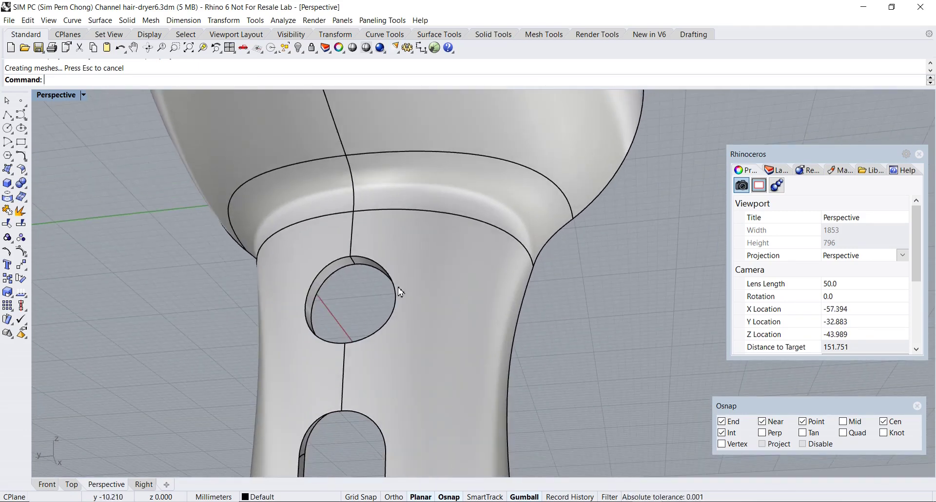
Step: Duplicate both halves of the round hole's edge and join them into one closed curve
left_click(7, 197)
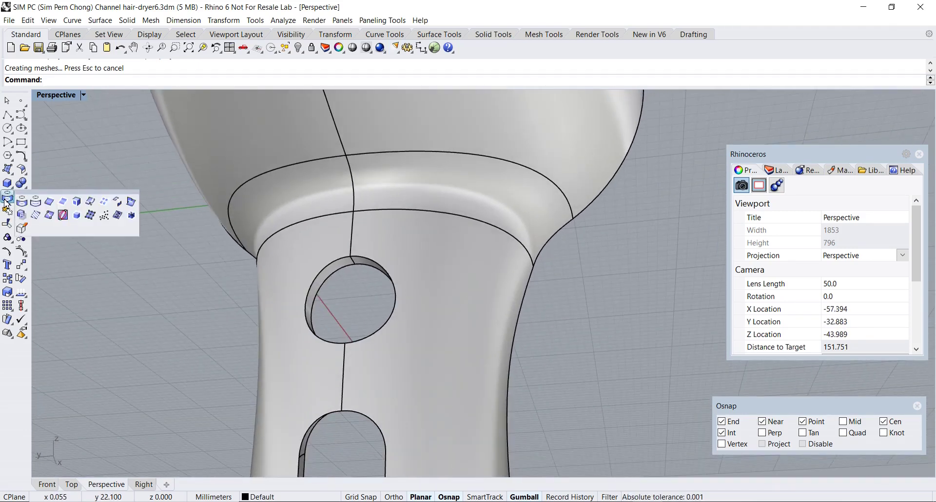
left_click(50, 201)
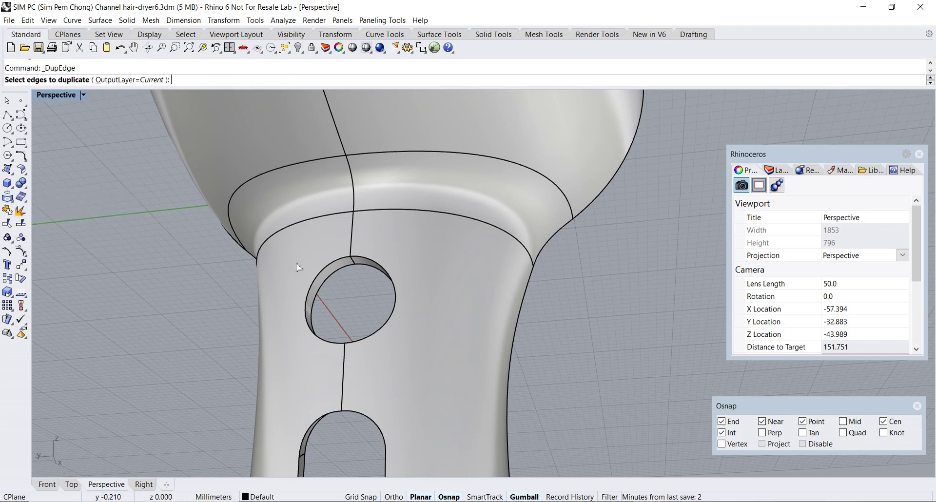
left_click(357, 262)
left_click(398, 292)
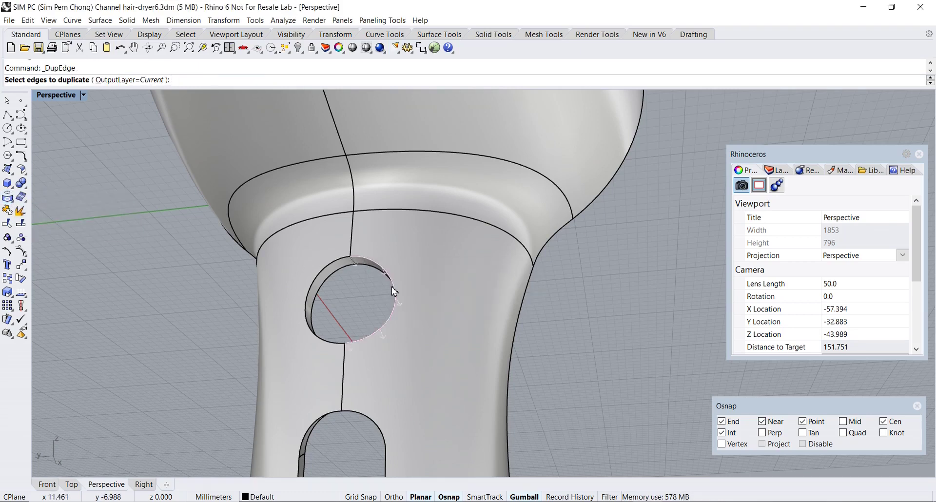
left_click(344, 267)
left_click(363, 291)
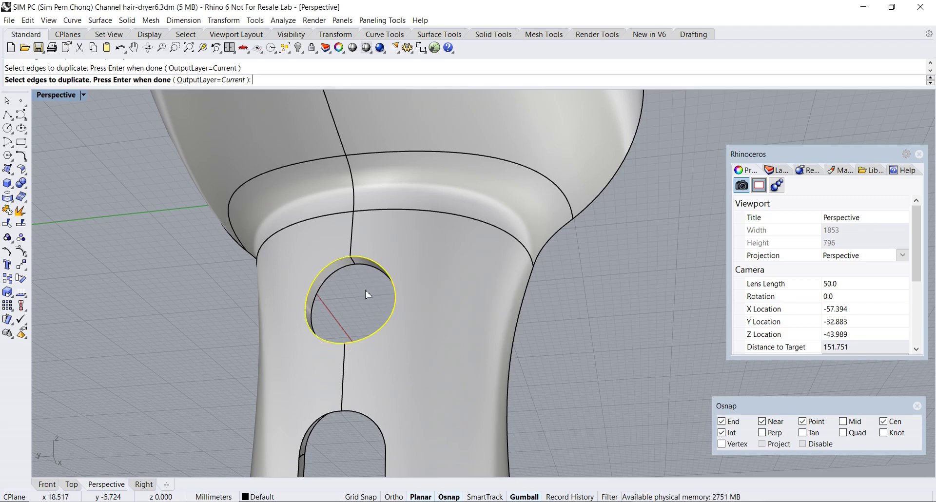
key("Return")
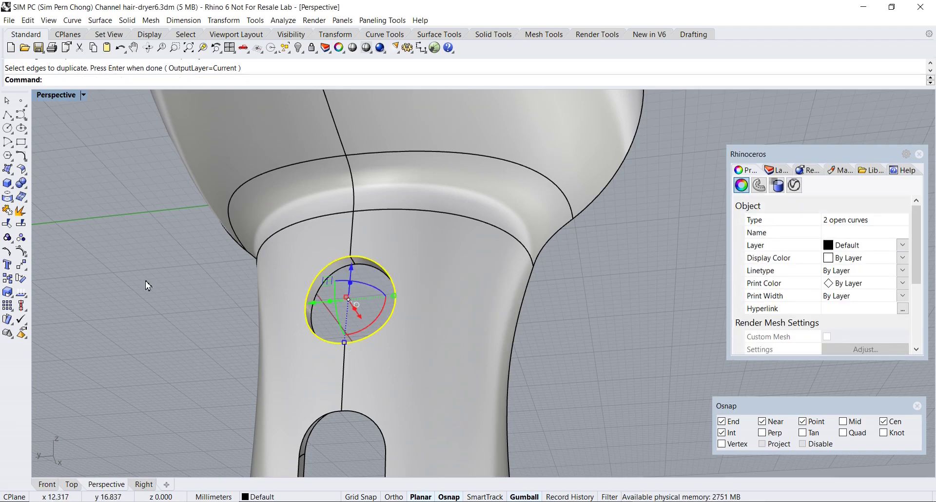
left_click(8, 210)
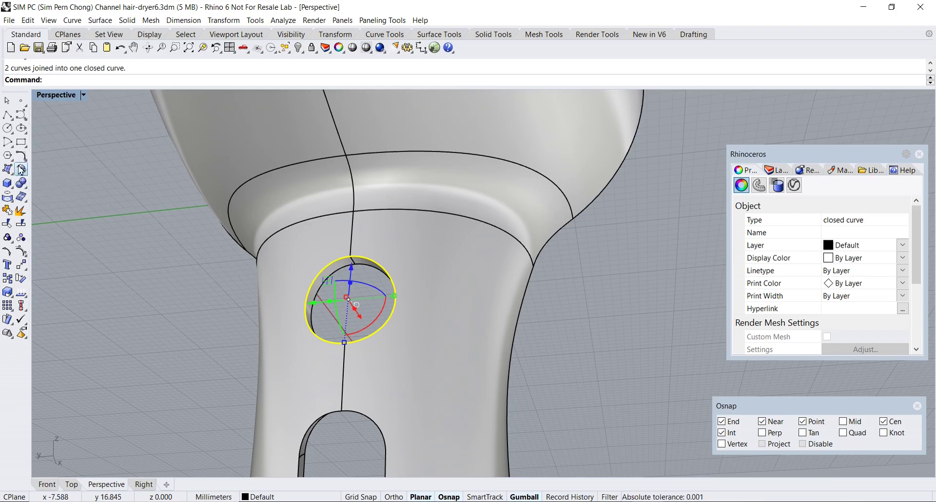
left_click(21, 158)
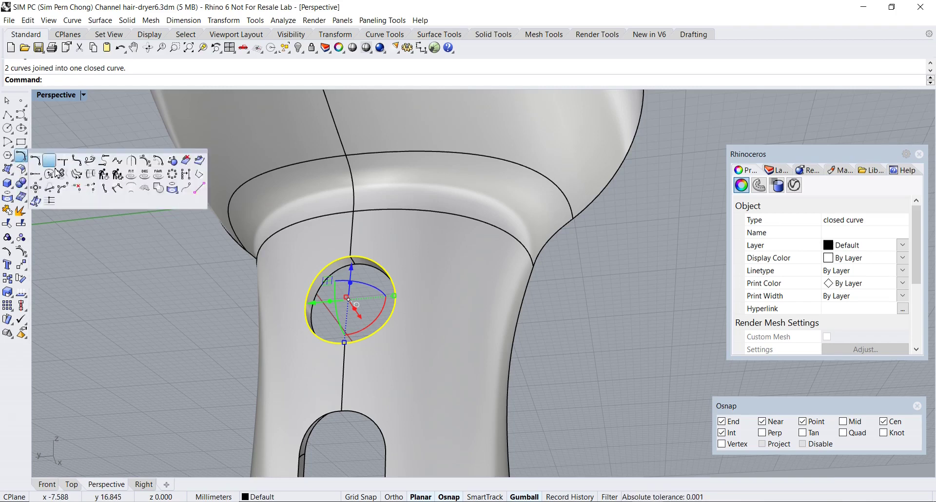
Step: Make a first 3 mm offset-on-surface attempt along the handle, then retry and cancel
left_click(199, 160)
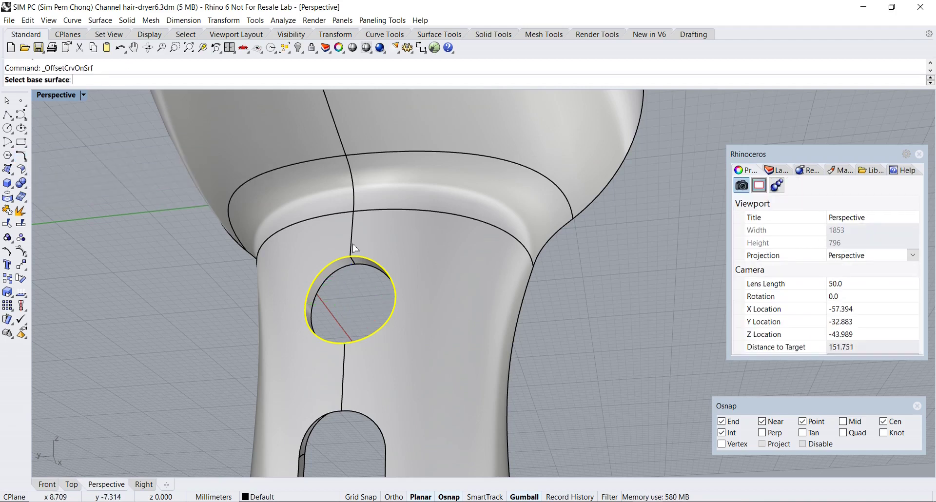
left_click(404, 270)
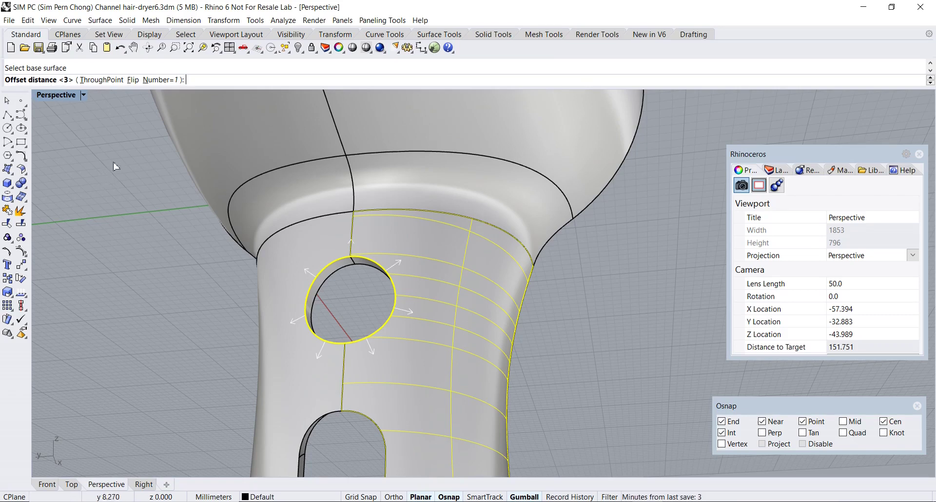
key("Return")
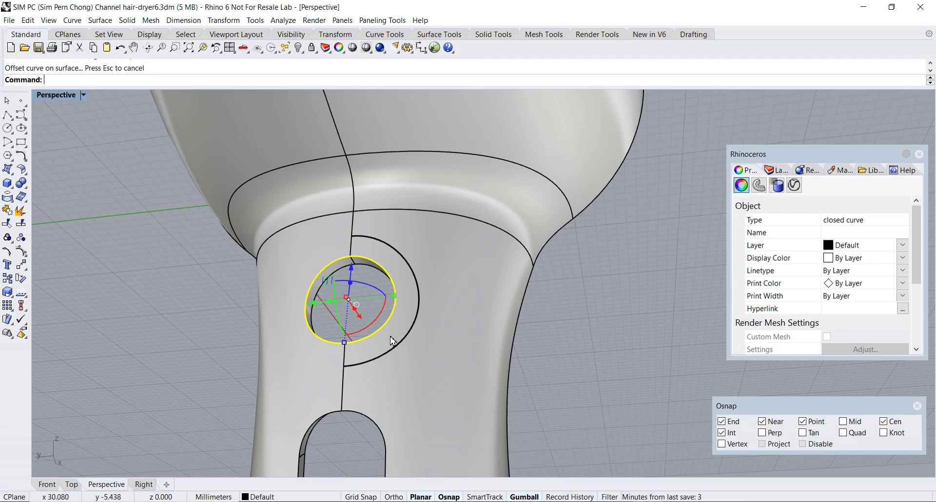
left_click(180, 349)
key("Return")
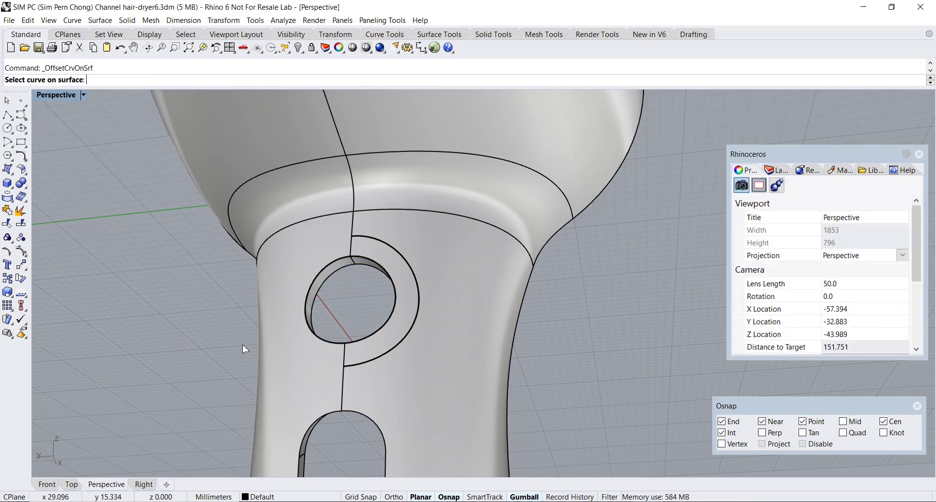
left_click(309, 338)
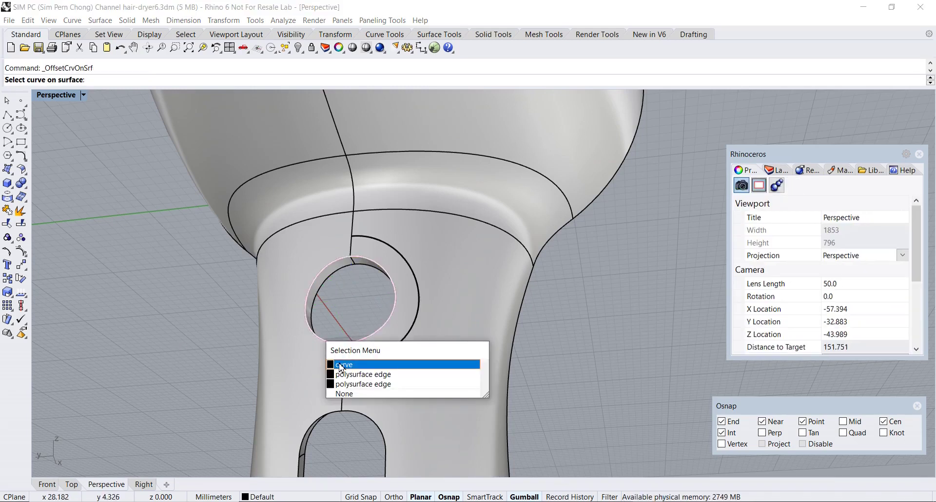
left_click(340, 365)
key("Escape")
Step: Offset the recess's circle curve 3 mm outward along the handle body to form a ring
left_click(320, 370)
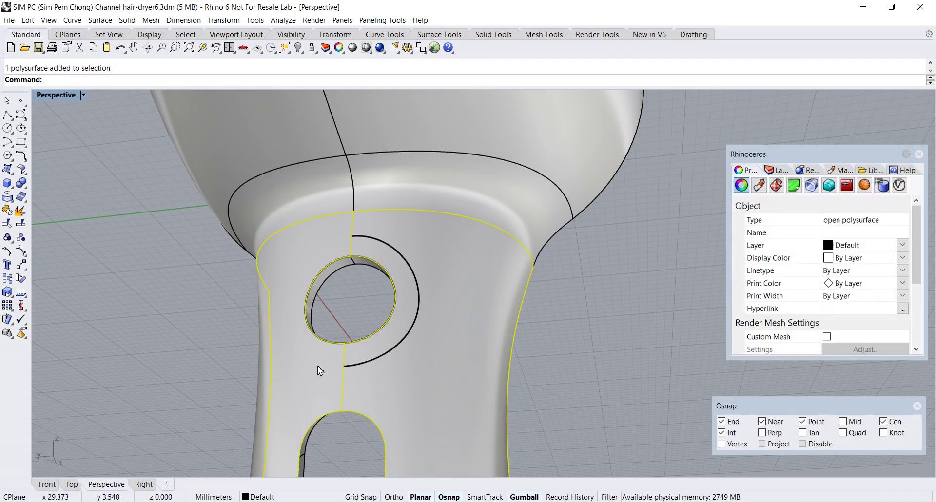
key("Return")
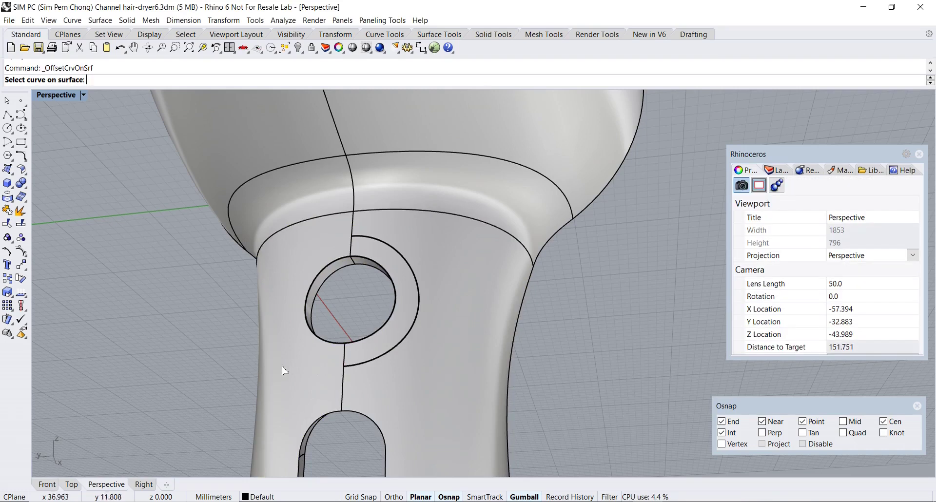
left_click(311, 336)
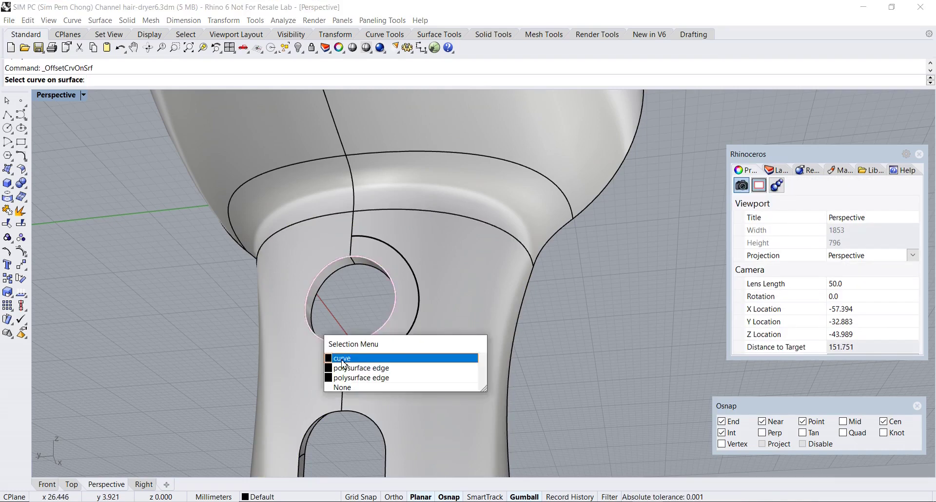
left_click(344, 360)
left_click(326, 361)
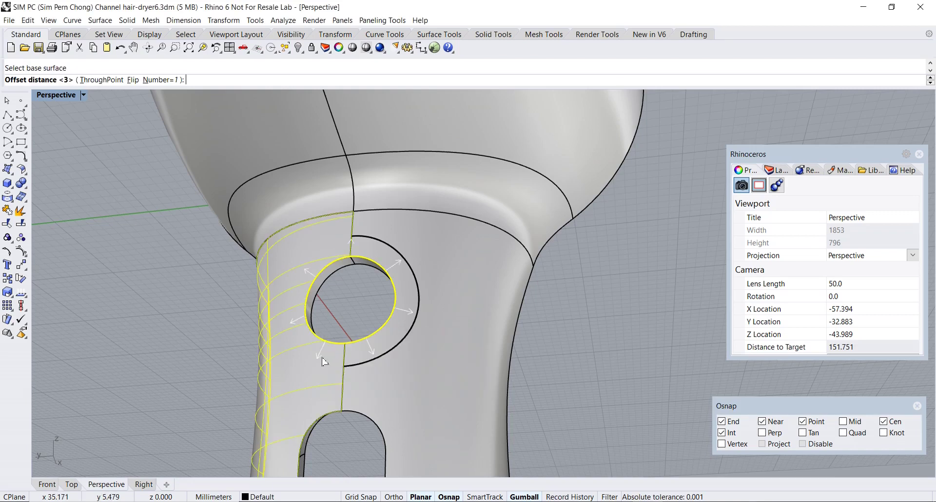
key("Return")
scroll(334, 361, "up", 5)
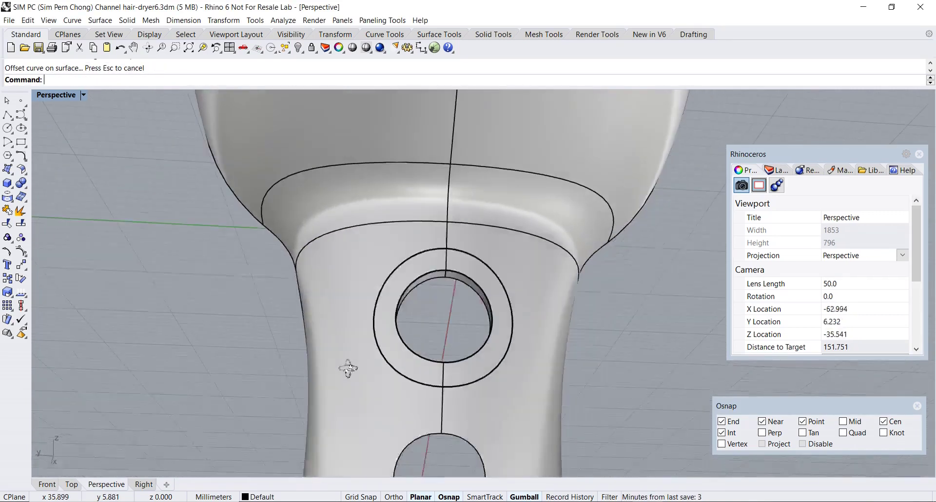
scroll(356, 310, "down", 5)
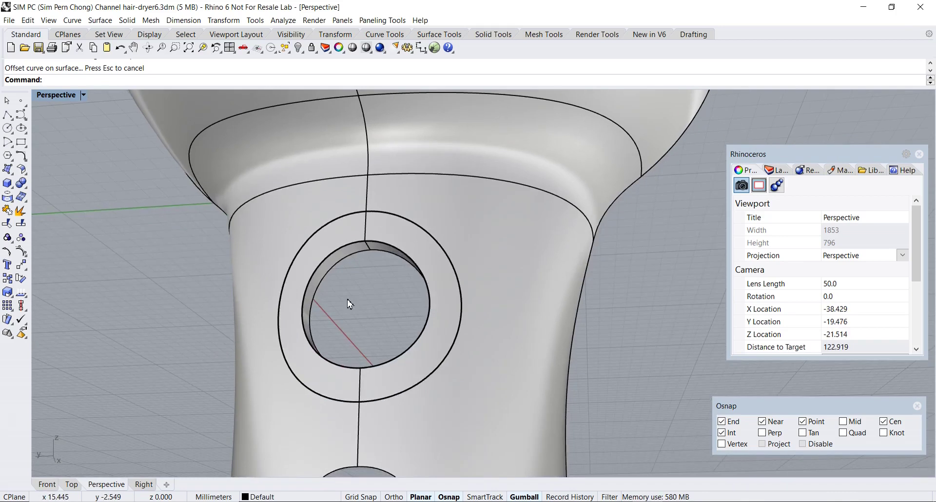
right_click_drag(338, 305, 372, 271, "shift")
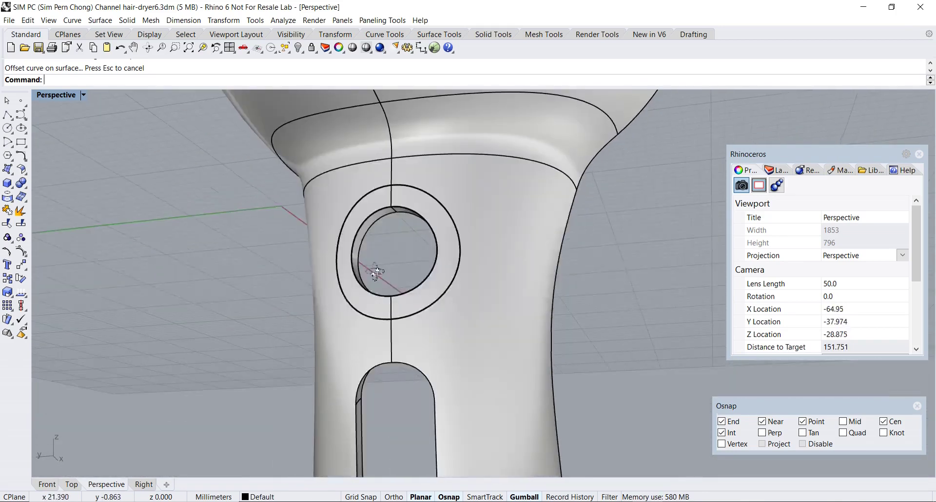
scroll(344, 291, "up", 5)
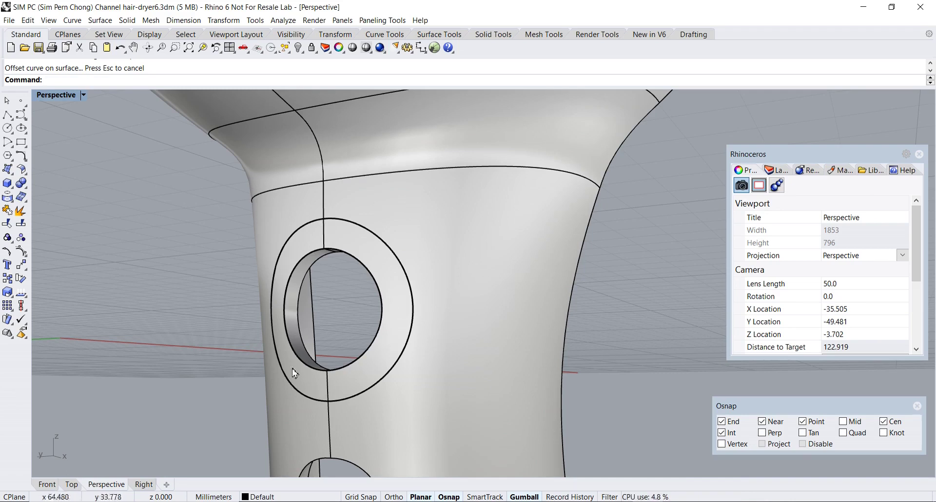
mouse_move(347, 262)
right_mouse_down()
mouse_move(345, 278)
mouse_move(357, 259)
mouse_move(357, 267)
right_mouse_up()
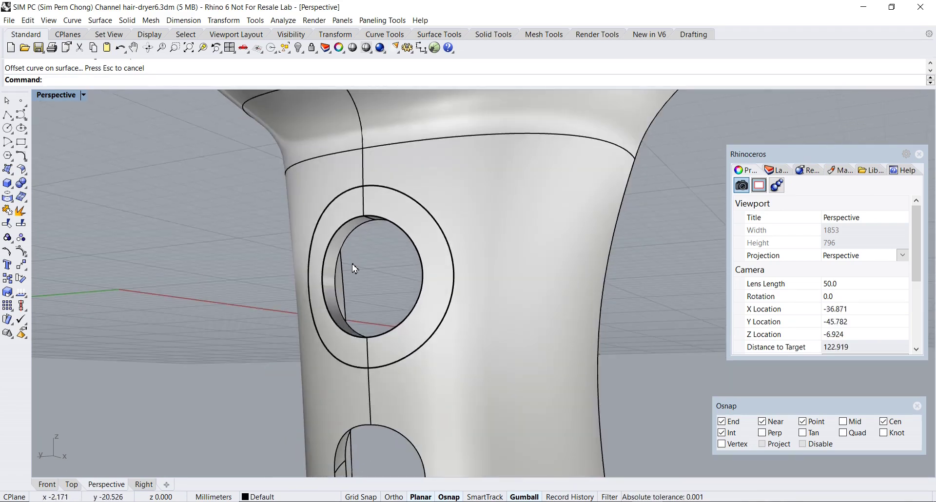
Step: Trim the handle surface inside the offset ring, using both ring arcs as cutting curves
left_click(8, 224)
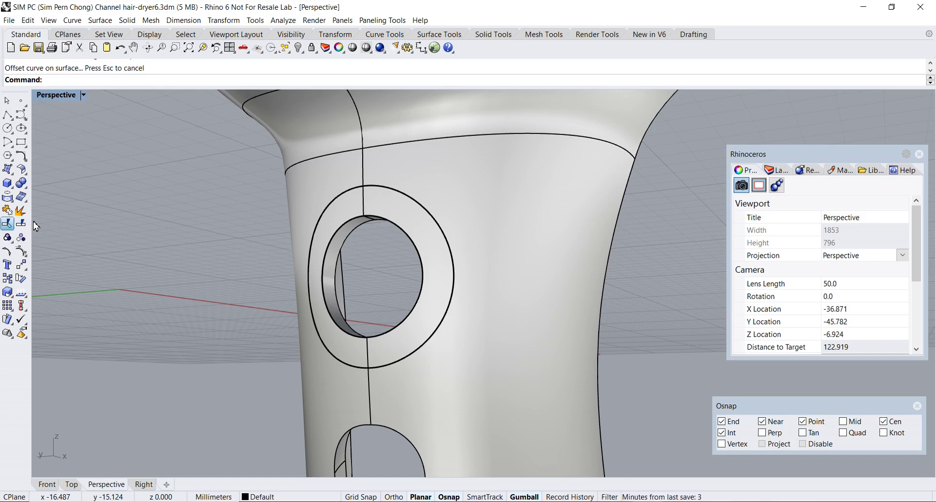
left_click(403, 197)
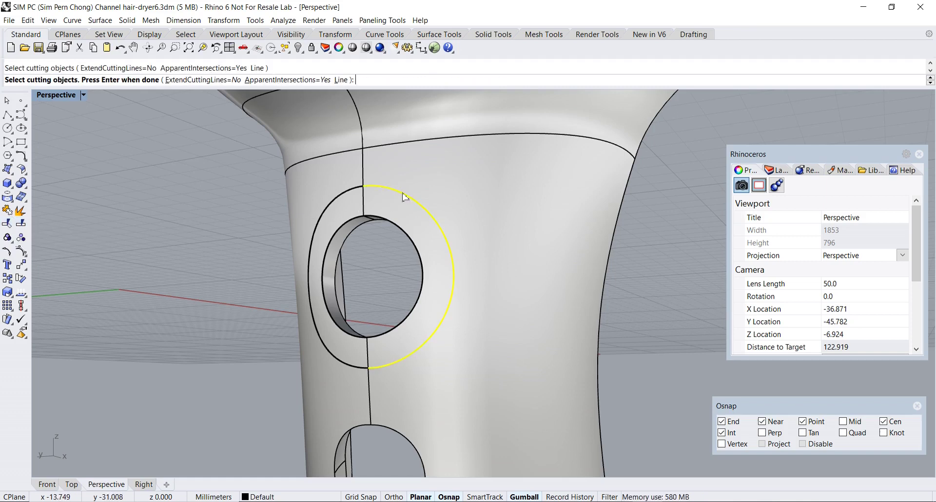
left_click(347, 195)
key("Return")
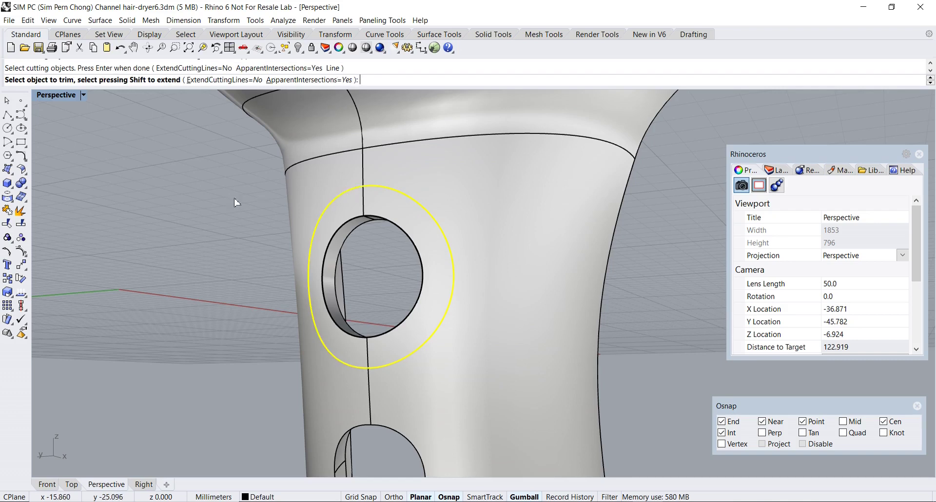
left_click(389, 210)
right_click_drag(363, 220, 328, 251)
key("Return")
scroll(327, 251, "up", 2)
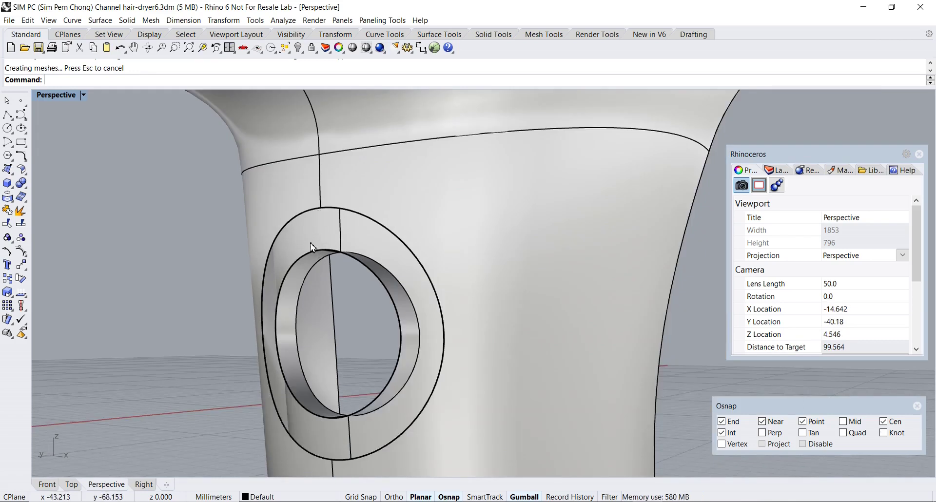
right_click_drag(354, 243, 367, 207)
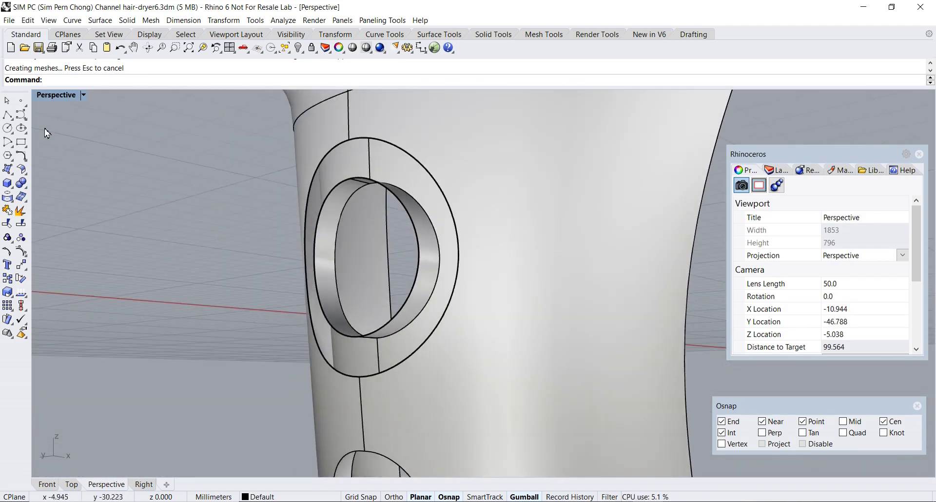
Step: Start a control-point curve snapped to the ring edge and restore the four-viewport layout
left_click(21, 118)
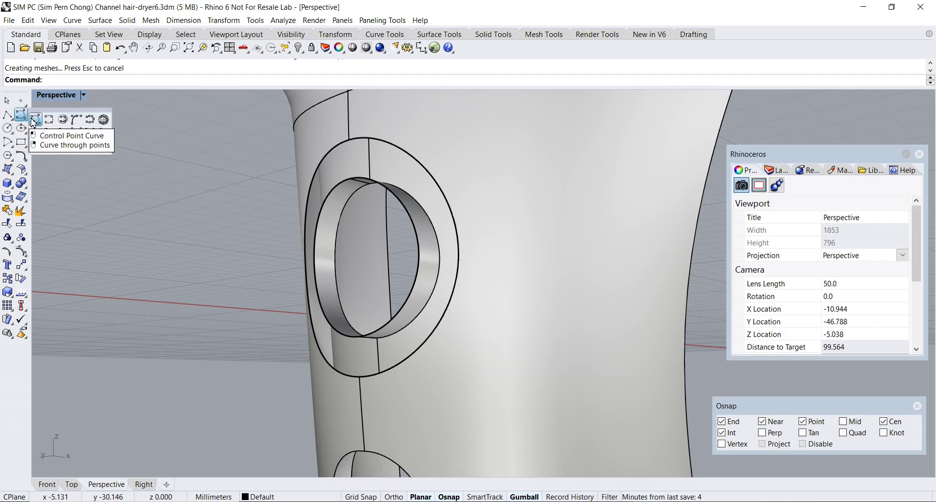
left_click(34, 119)
left_click(350, 179)
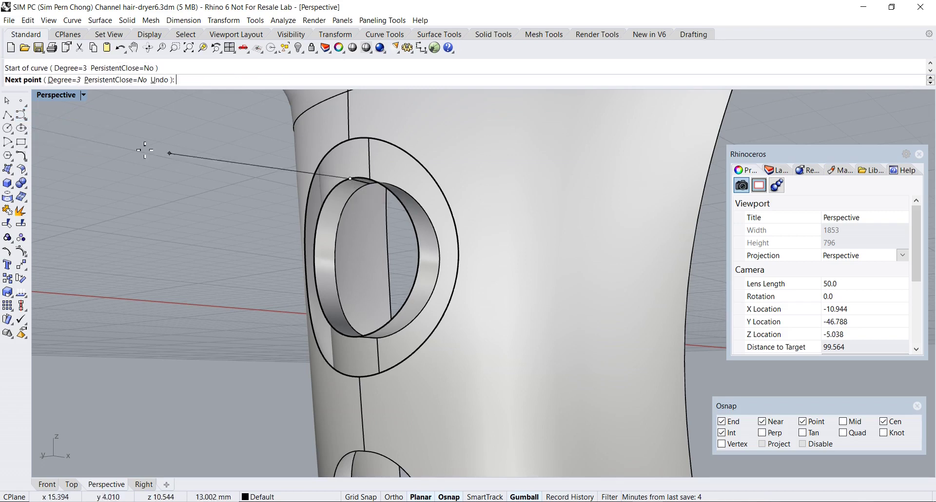
double_click(52, 97)
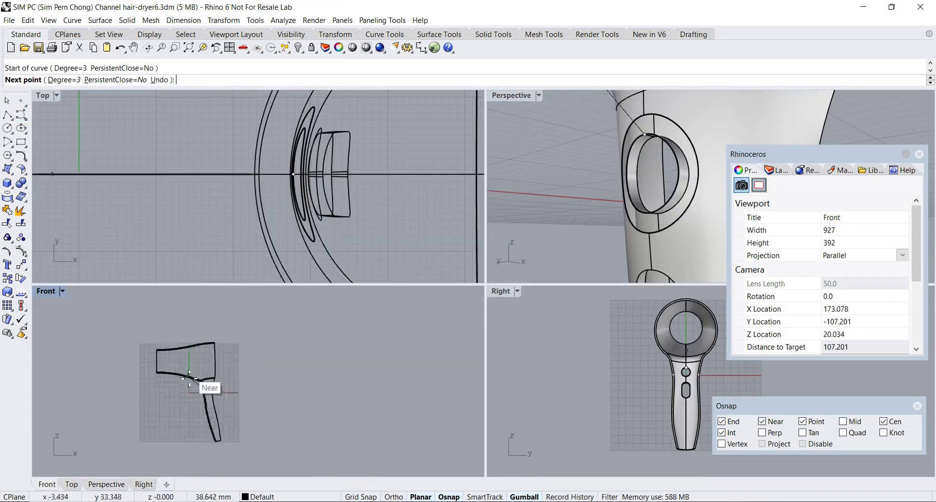
scroll(189, 373, "up", 10)
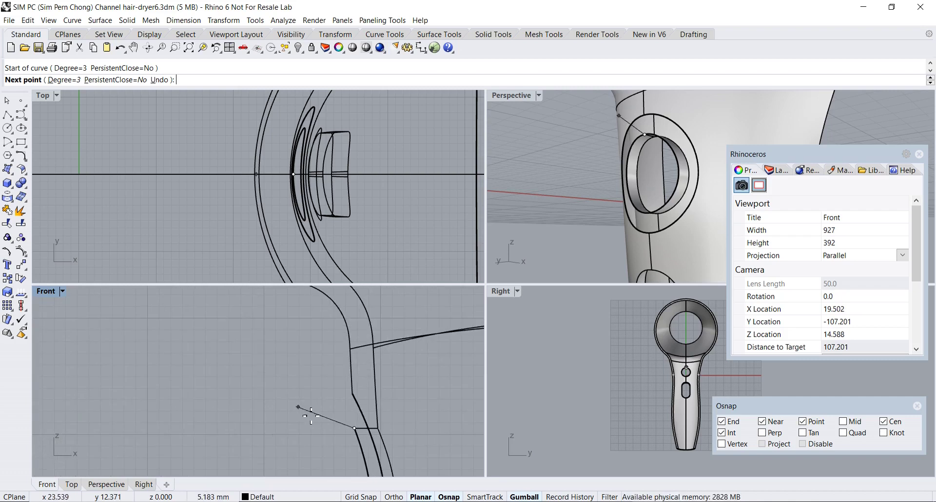
scroll(298, 407, "up", 4)
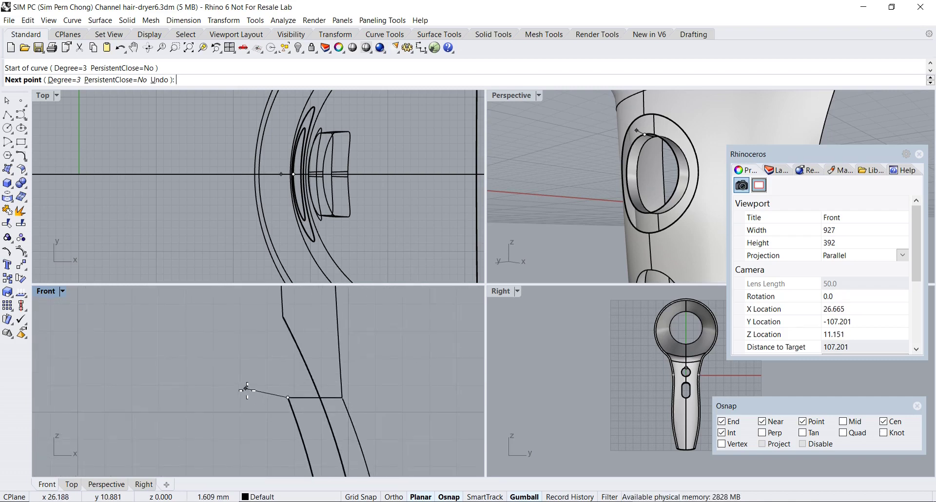
scroll(246, 389, "up", 2)
Step: Place the curve's remaining points in the Front view, bending up to end on the handle seam
left_click(284, 399)
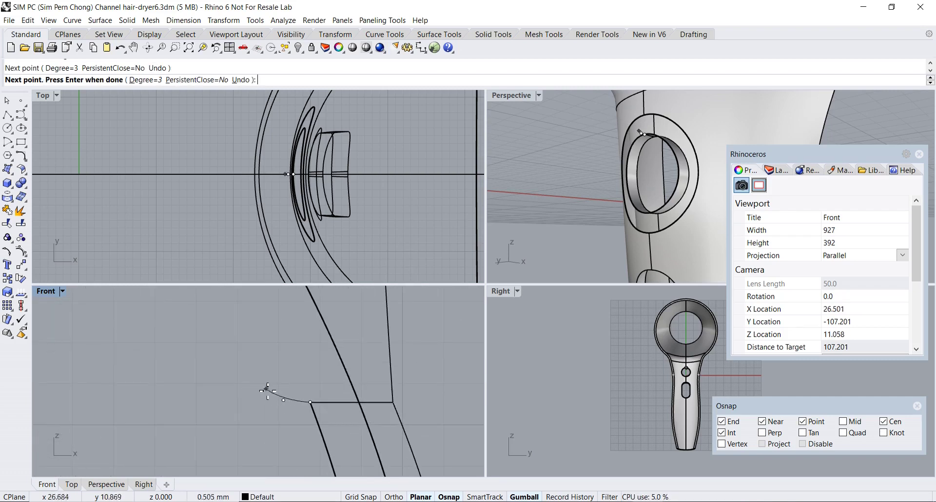
left_click(267, 390)
right_click_drag(257, 368, 257, 414)
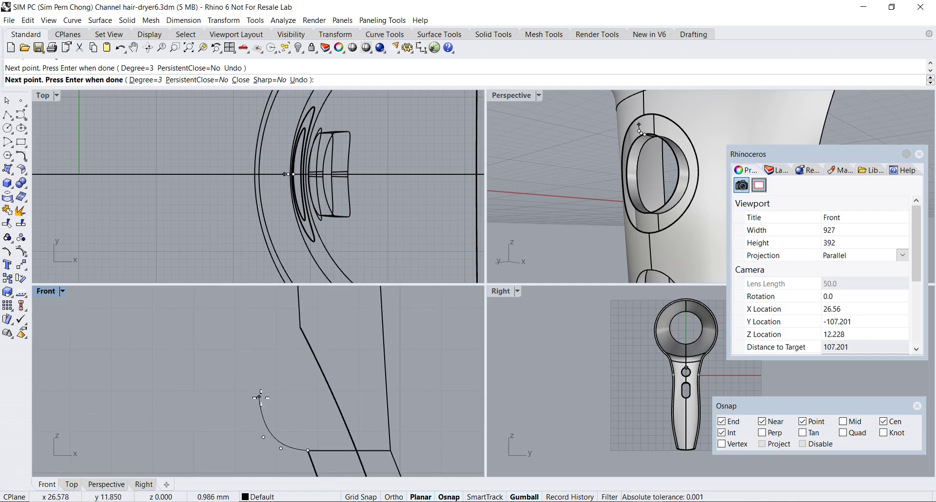
left_click(259, 385)
left_click(271, 364)
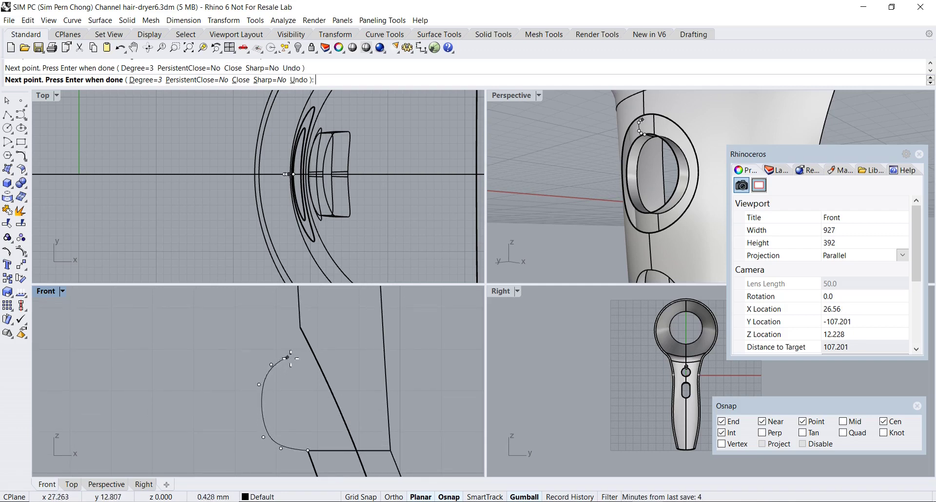
left_click(294, 355)
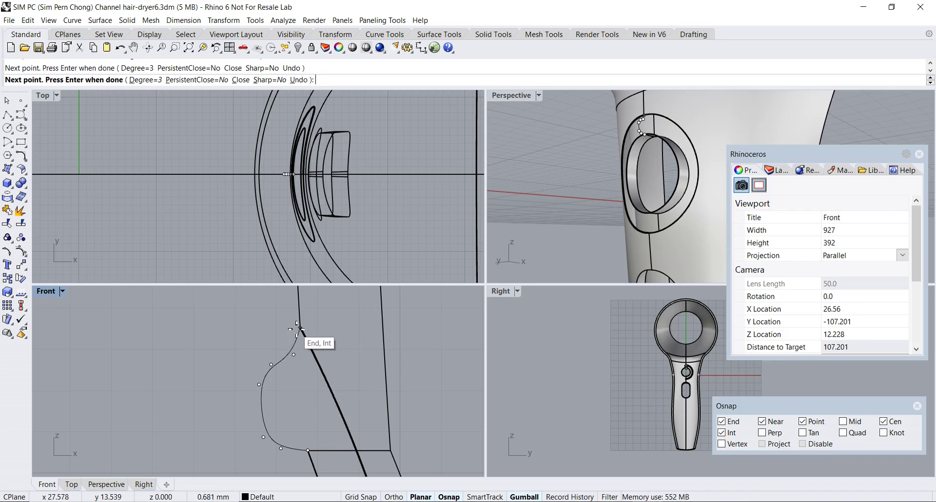
left_click(300, 328)
key("Return")
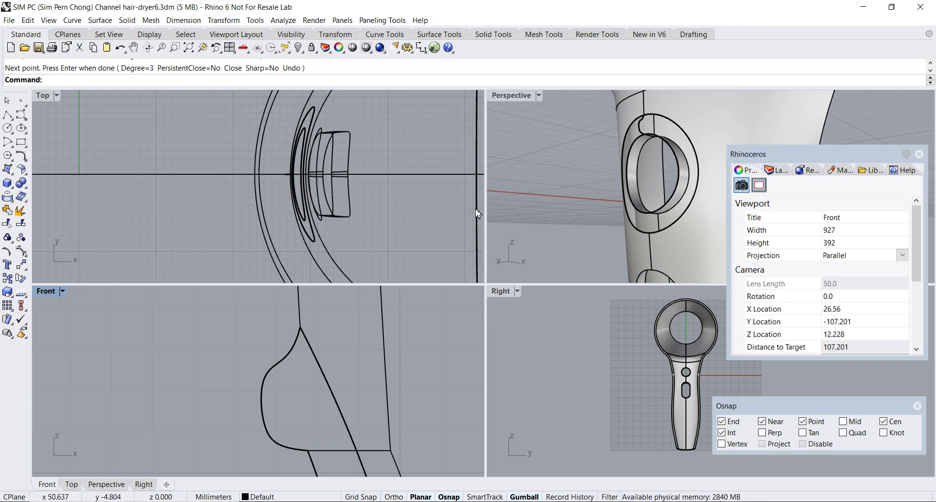
Step: Maximize the Perspective view and select the new transition curve near the ring edge
left_click(501, 96)
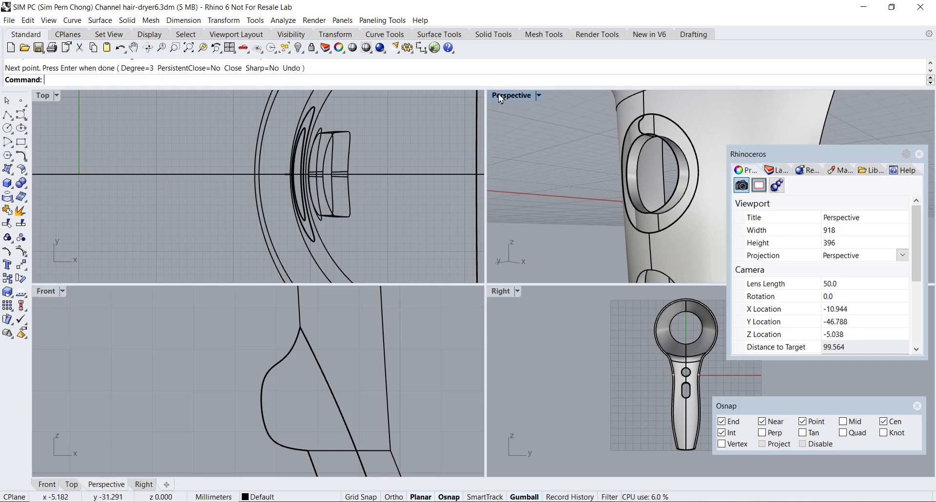
double_click(501, 96)
right_click_drag(440, 188, 422, 207)
scroll(303, 251, "up", 3)
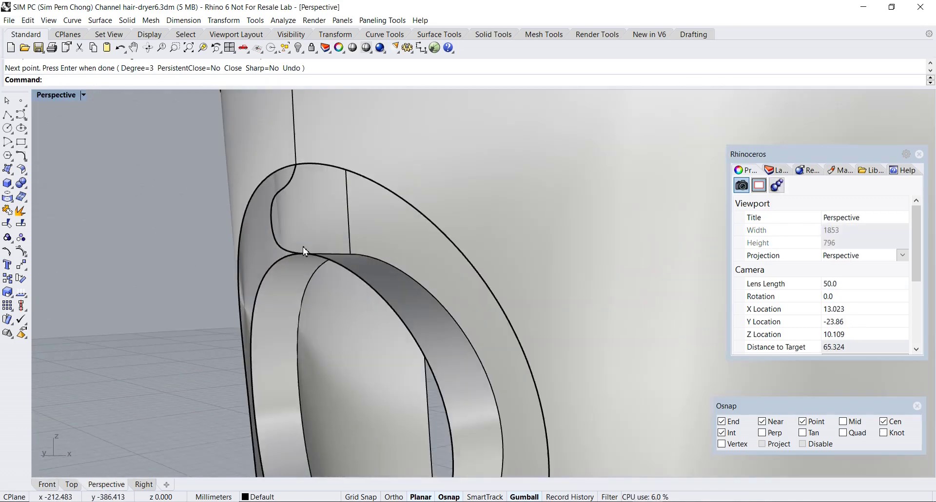
left_click(280, 204)
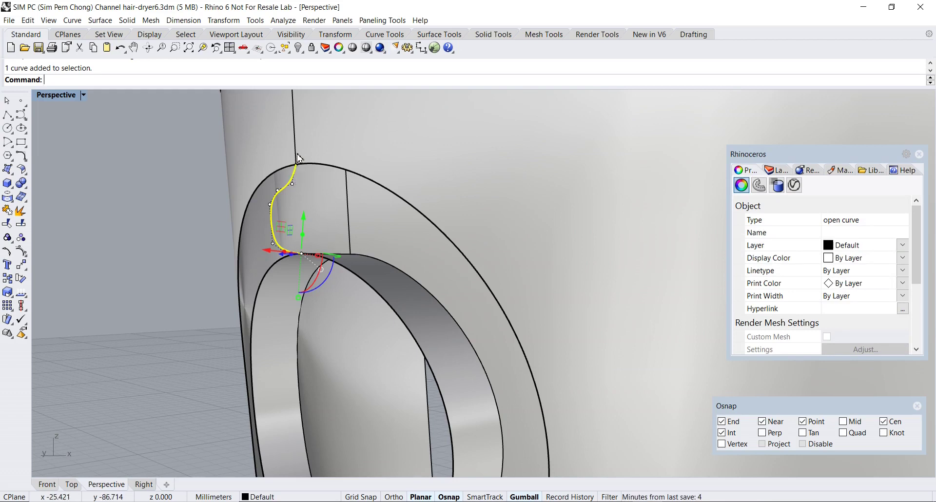
Step: In Front, drag two window-selected control points with the Gumball aligned to CPlane
double_click(54, 96)
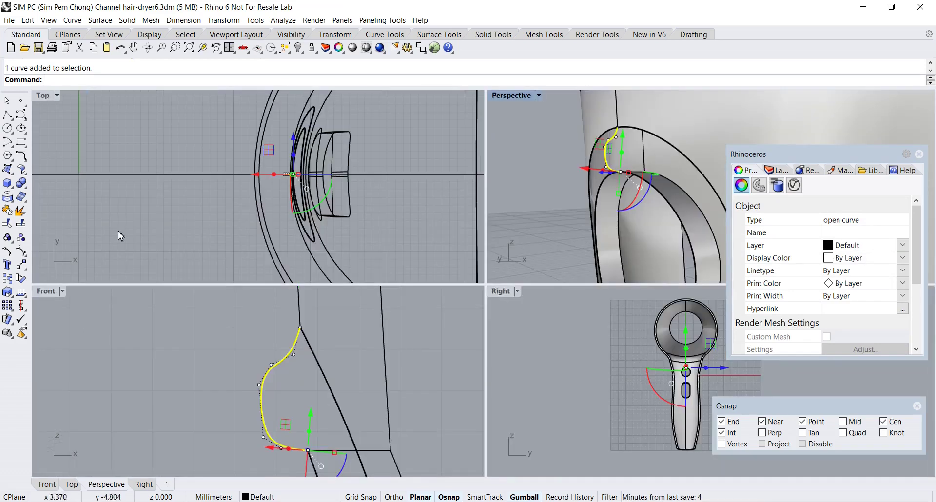
right_click_drag(297, 363, 313, 368)
left_click_drag(193, 363, 278, 441)
right_click(531, 497)
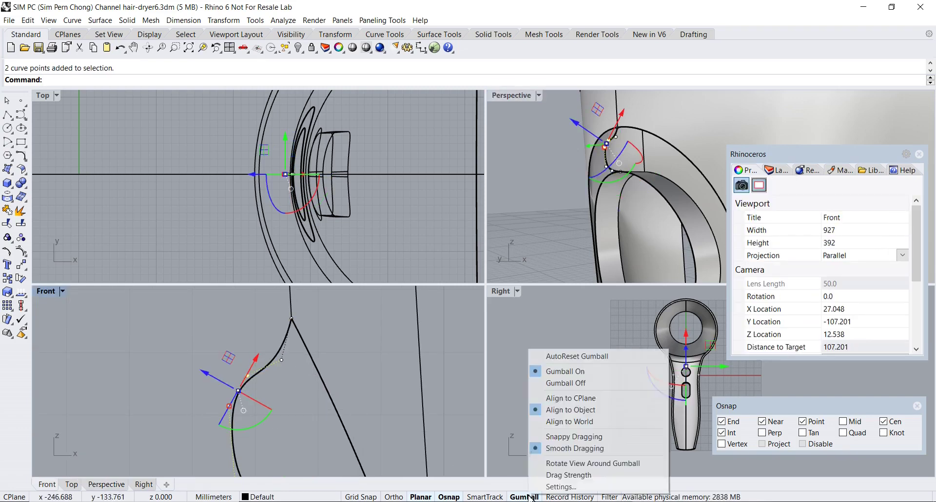
left_click(550, 405)
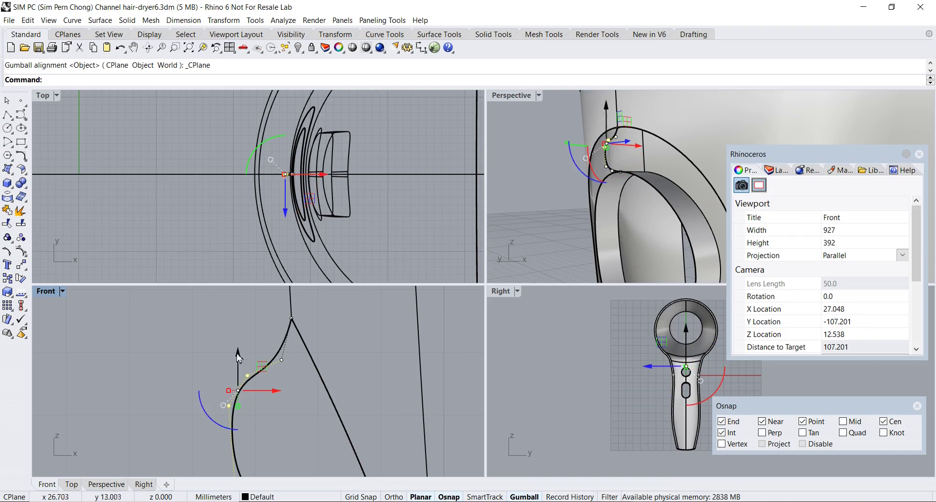
left_click_drag(239, 358, 231, 380)
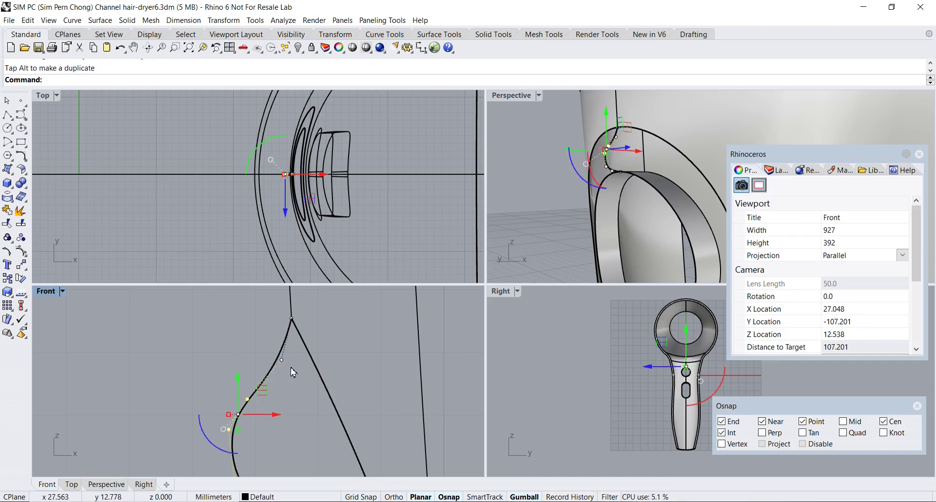
double_click(511, 95)
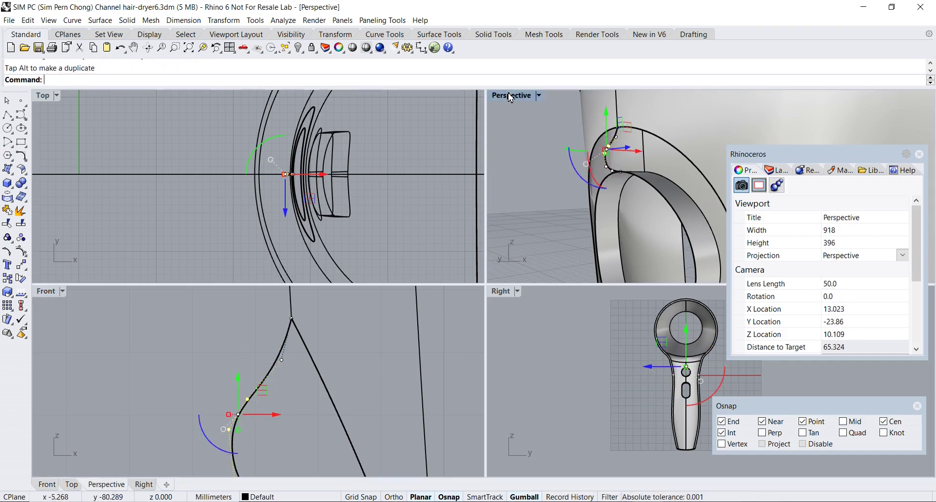
left_click(143, 205)
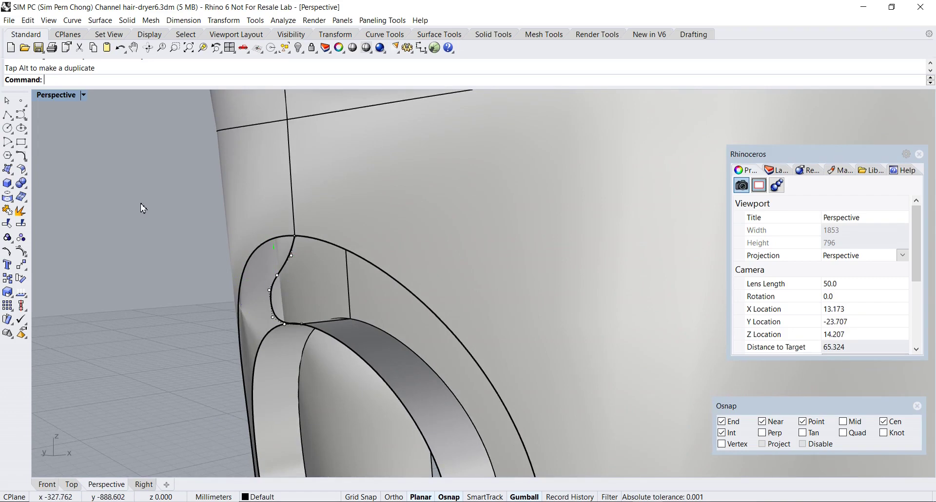
Step: Match the S-curve to the vertical seam line with curvature continuity, preserving curvature
left_click(24, 159)
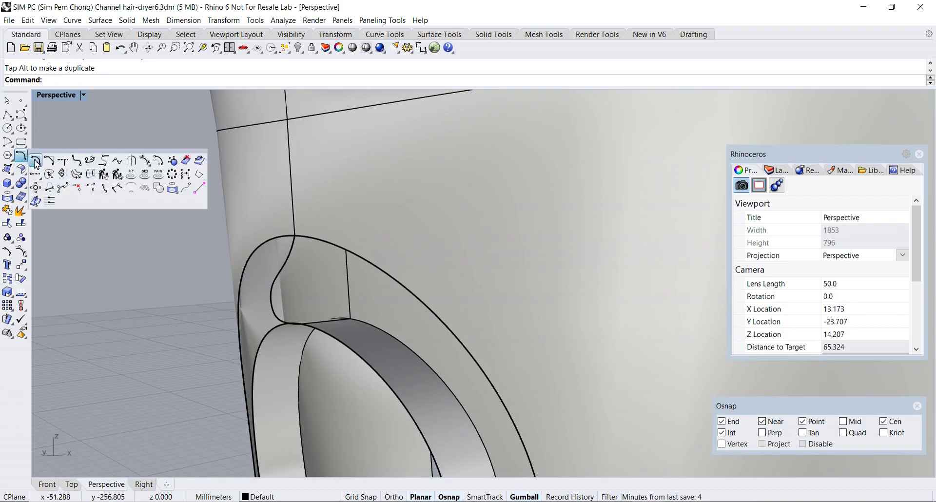
left_click(116, 164)
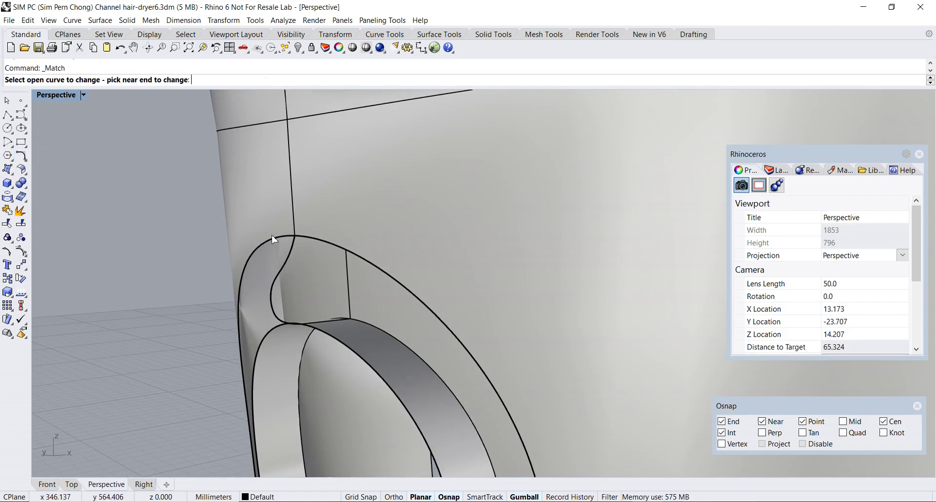
left_click(294, 242)
left_click(294, 227)
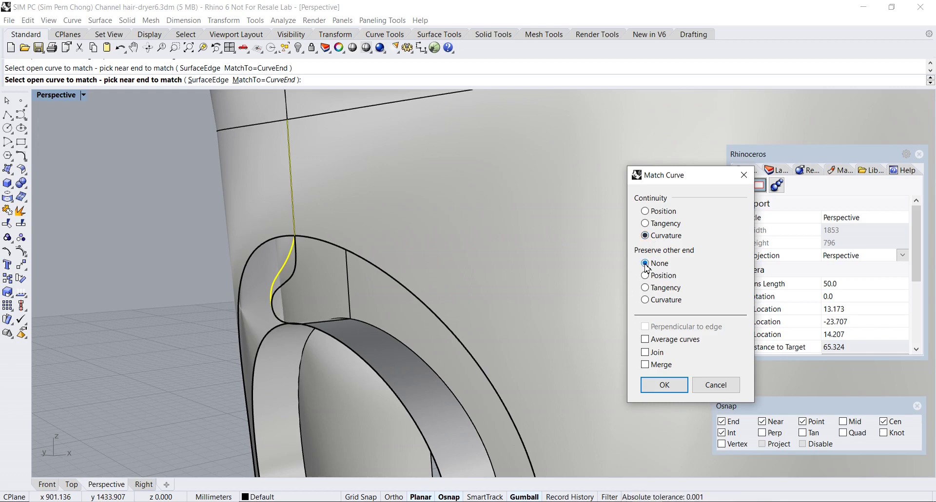
left_click(645, 300)
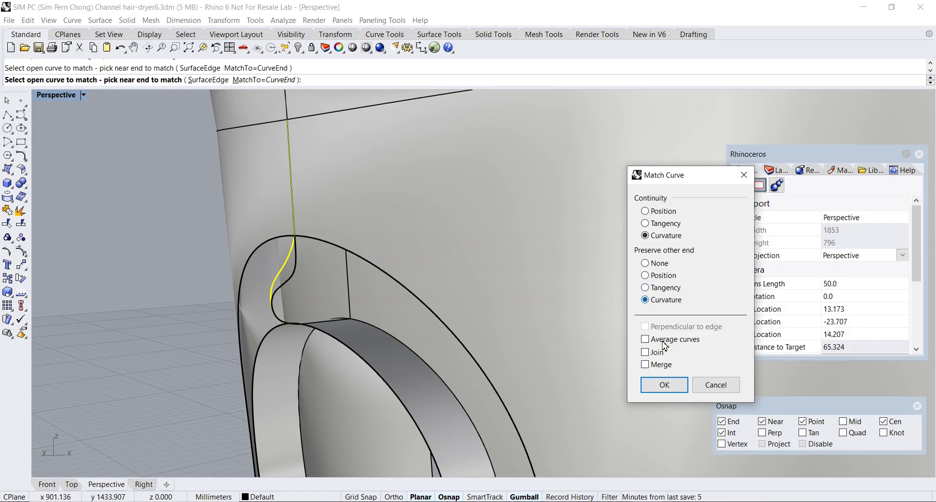
left_click(664, 384)
Step: Use EndBulge to slide the curve's upper edit point higher up the seam
left_click(295, 283)
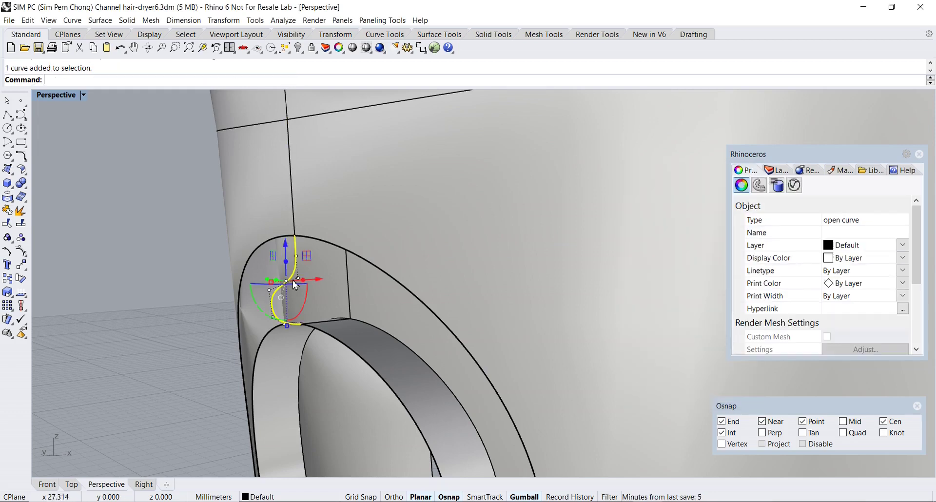
right_click_drag(298, 291, 361, 295)
type("EndBulge")
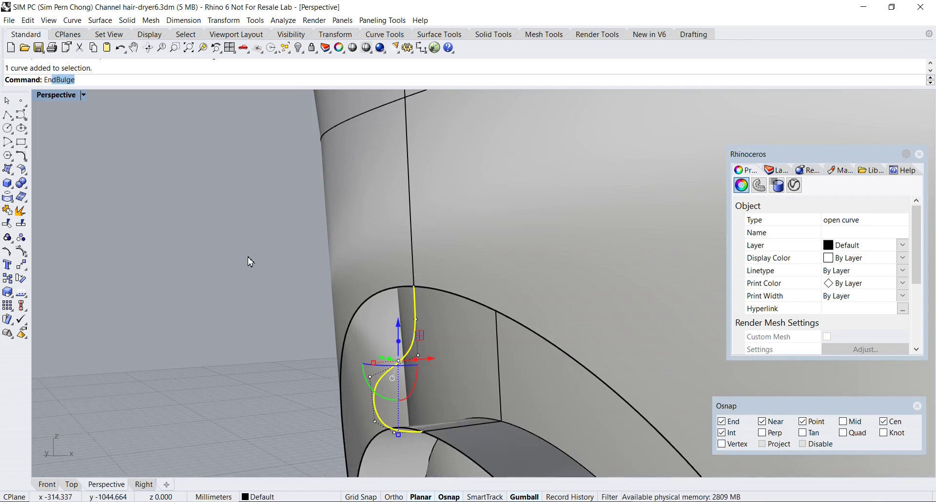
key("Return")
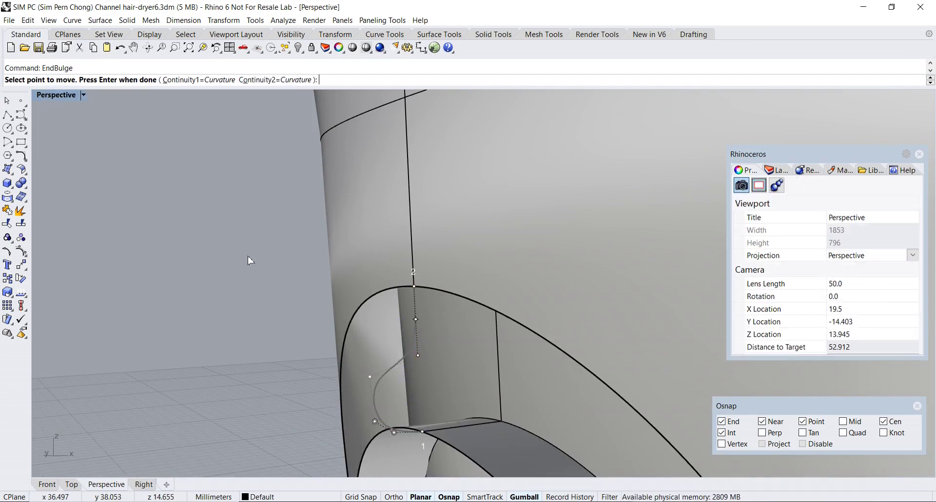
left_click(416, 319)
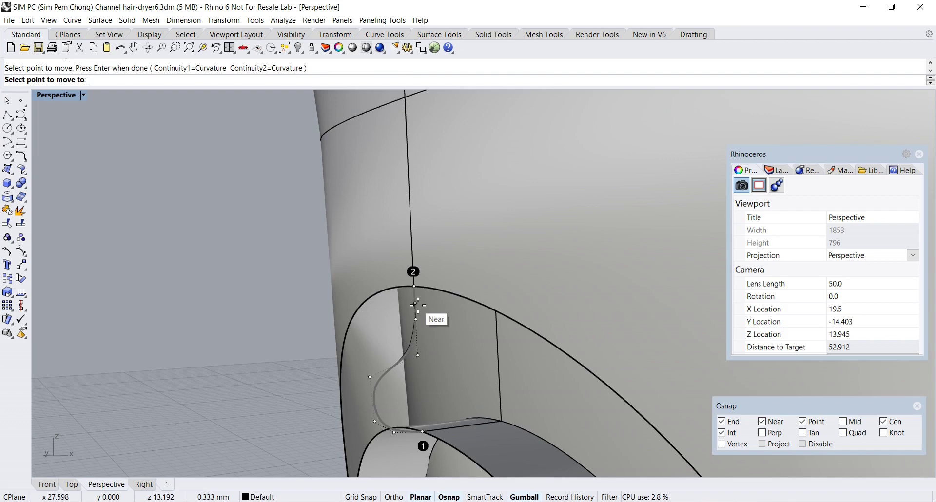
right_click_drag(416, 312, 360, 311)
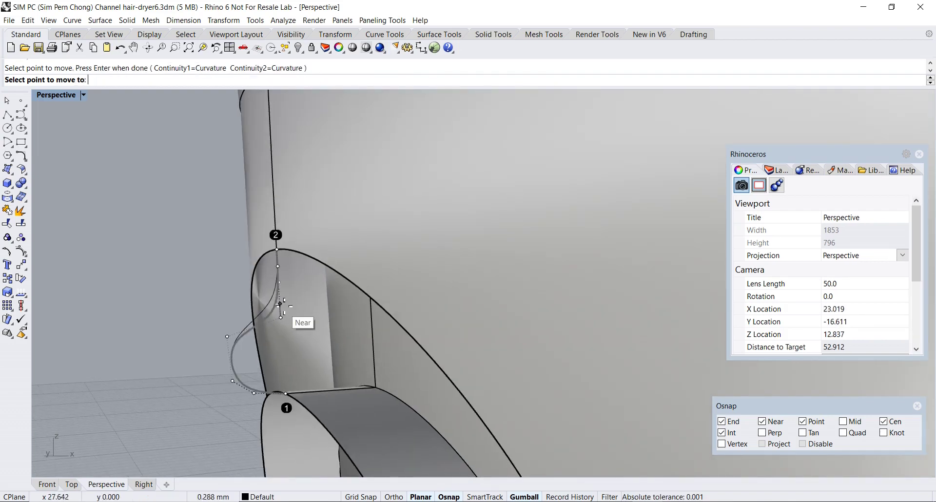
left_click(281, 305)
right_click_drag(281, 305, 237, 328)
key("Return")
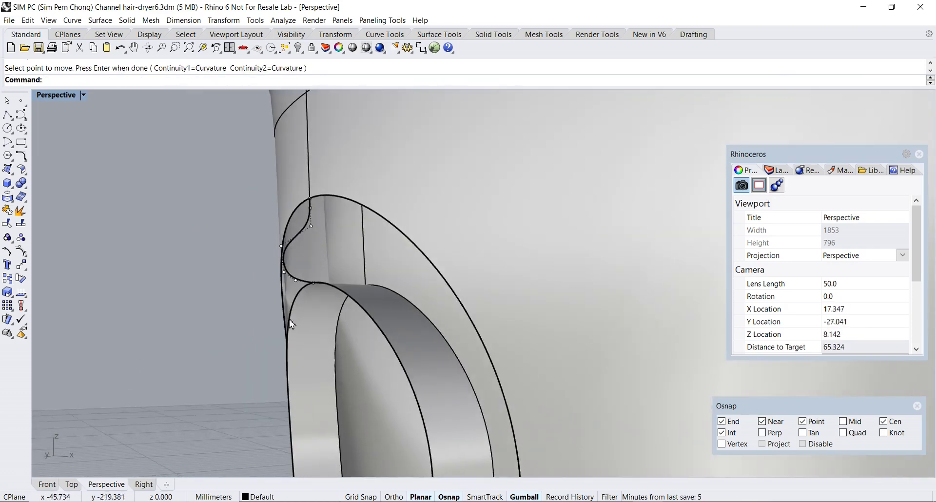
Step: In the Front view, window-select the curve's lower control points and nudge them slightly right
double_click(60, 100)
right_click_drag(219, 392, 215, 336)
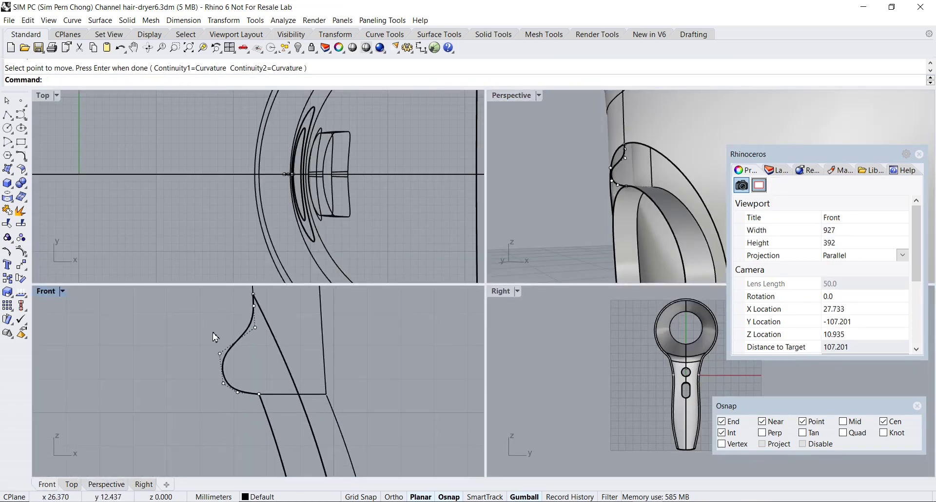
scroll(217, 353, "down", 4)
scroll(195, 360, "up", 1)
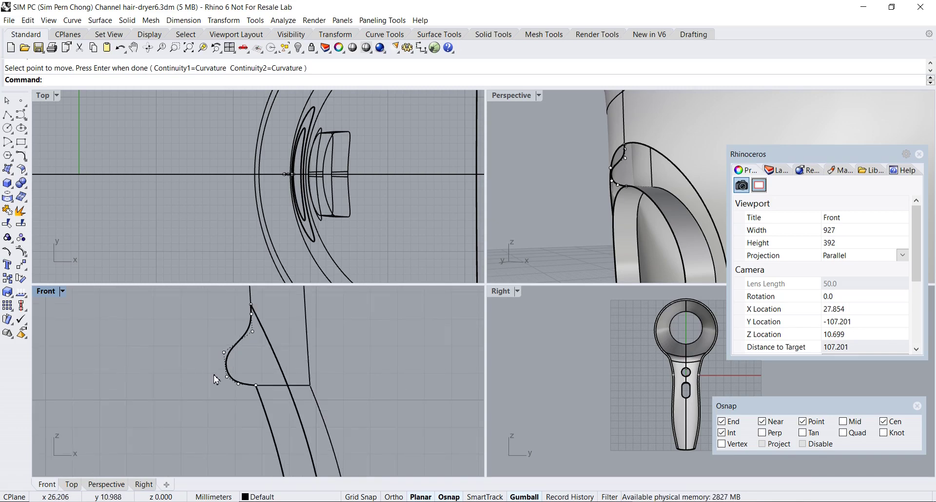
left_click_drag(197, 347, 238, 397)
left_click_drag(264, 365, 262, 384)
scroll(236, 385, "up", 1)
left_click(241, 384)
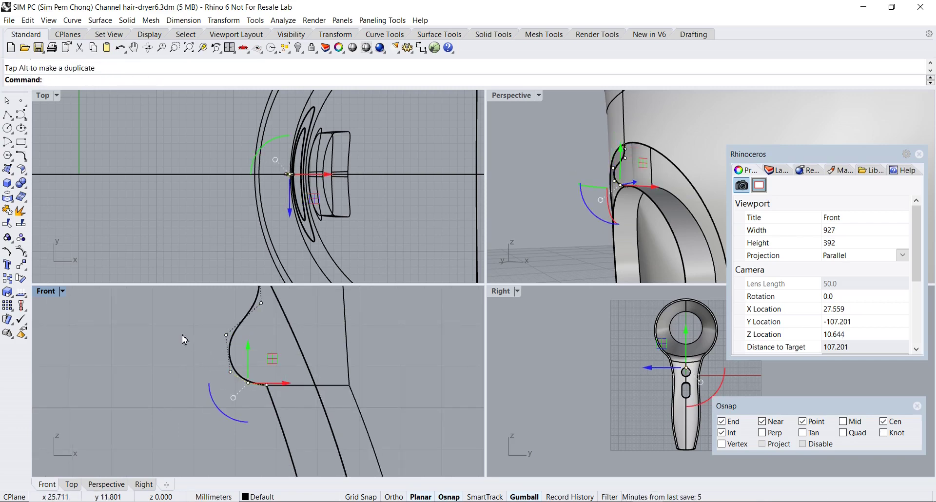
key("Escape")
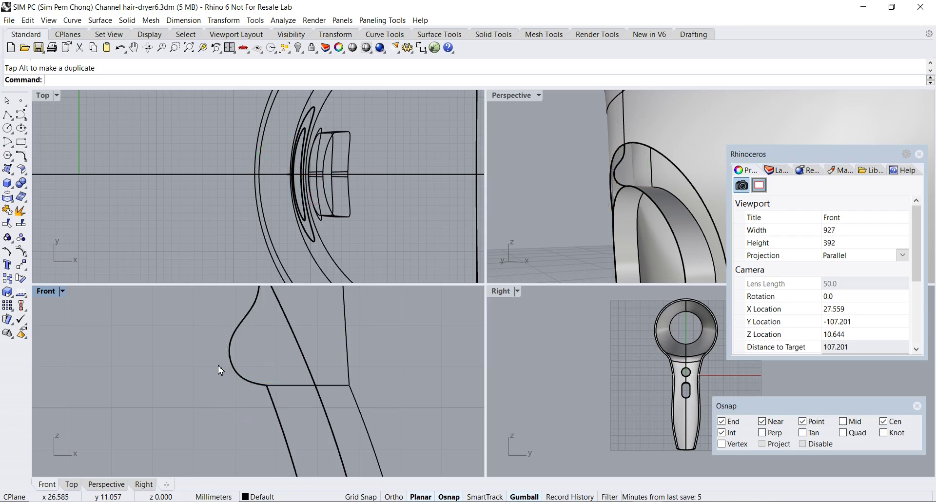
double_click(518, 96)
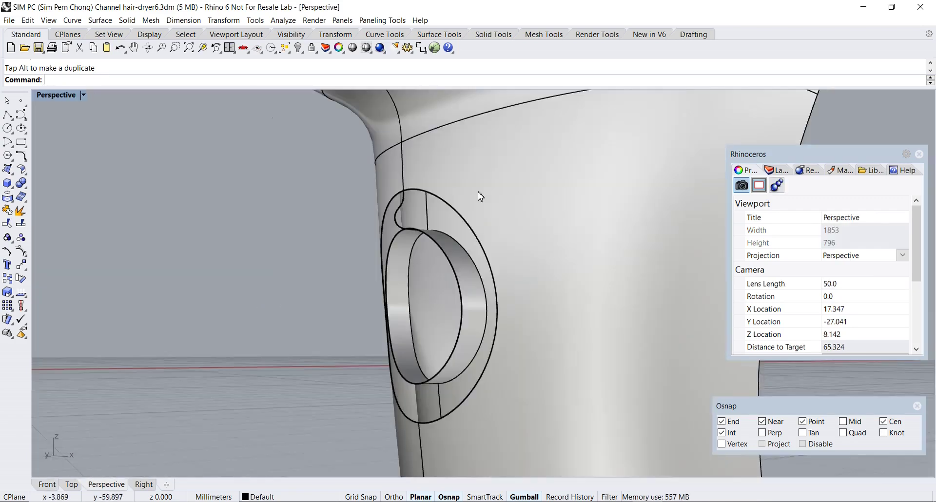
right_click_drag(479, 194, 389, 213)
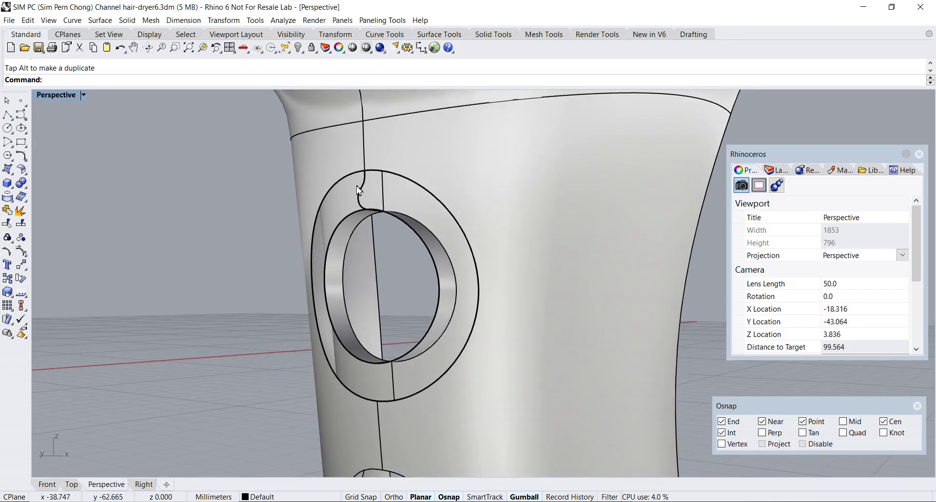
Step: Start Sweep 2 Rails with ChainEdges and AutoChain, using the outer ring edge and inner ring curve as rails
left_click(8, 170)
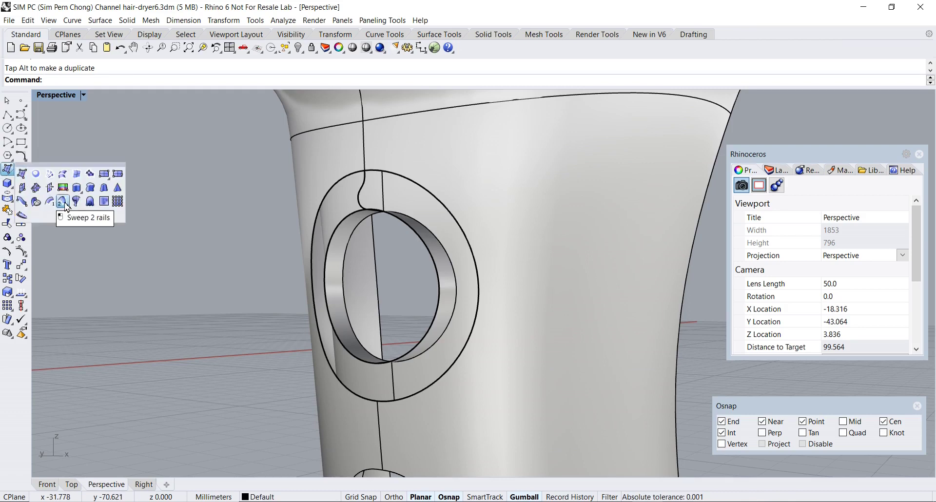
left_click(65, 203)
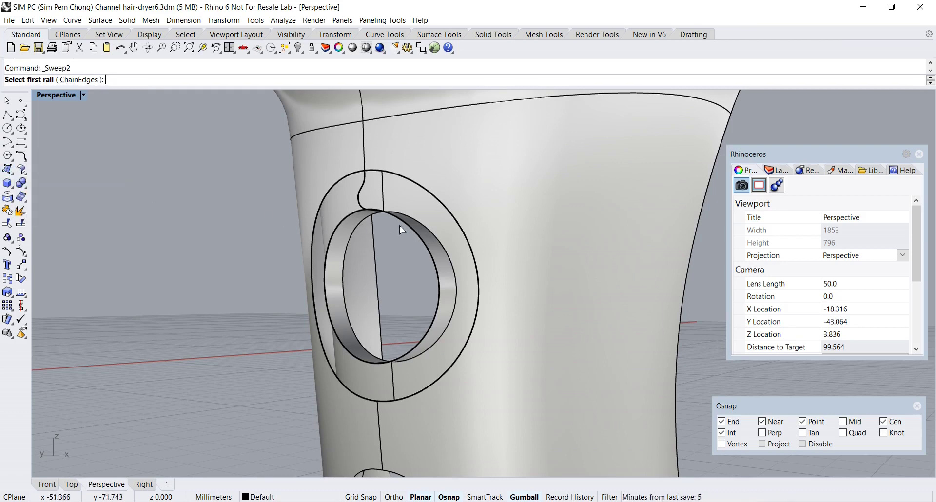
left_click(80, 80)
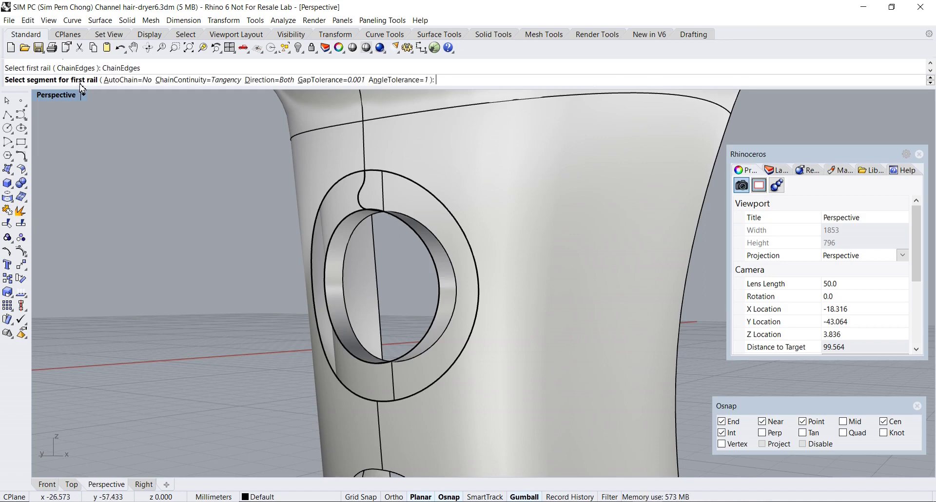
left_click(113, 81)
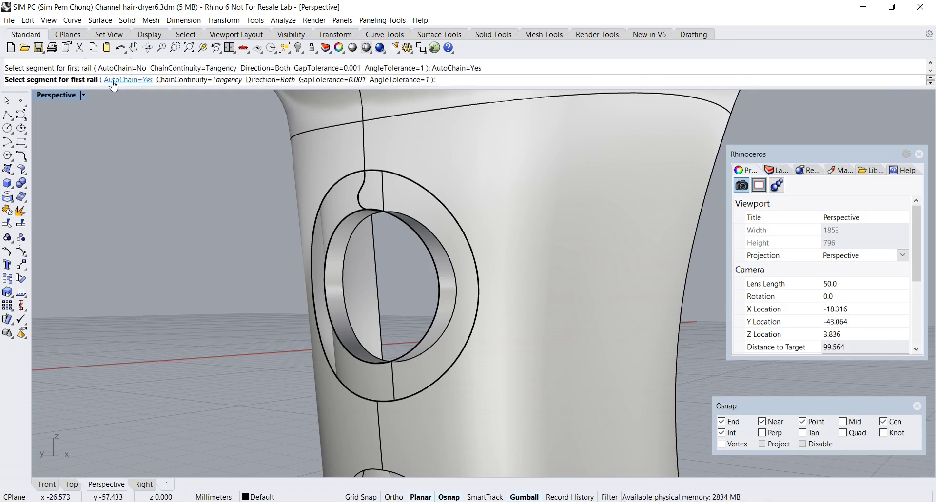
left_click(395, 181)
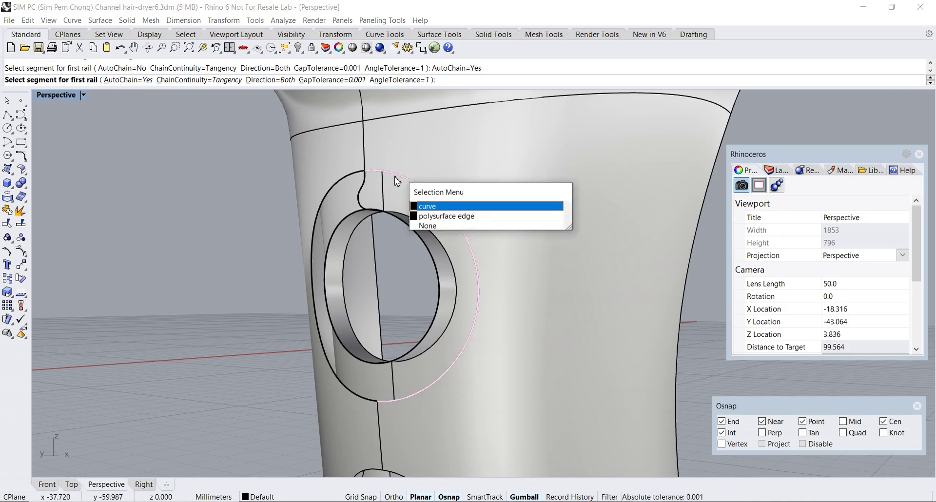
left_click(446, 217)
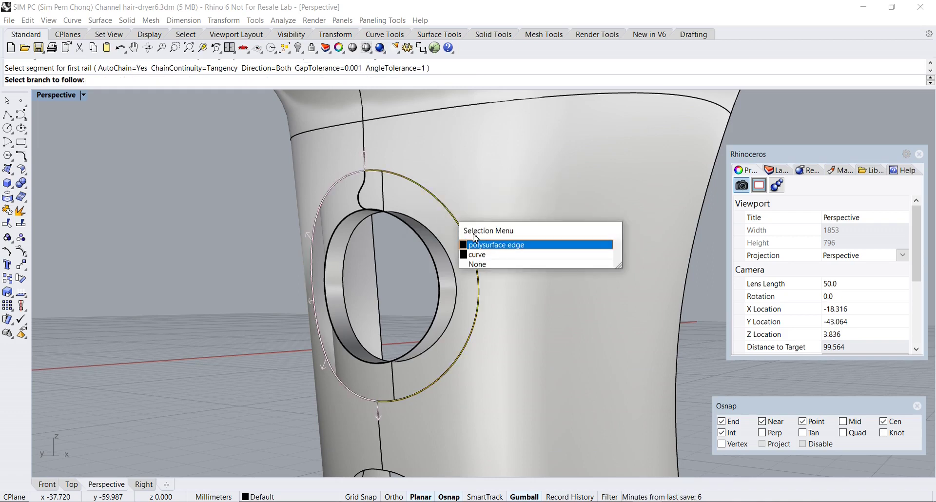
left_click(486, 249)
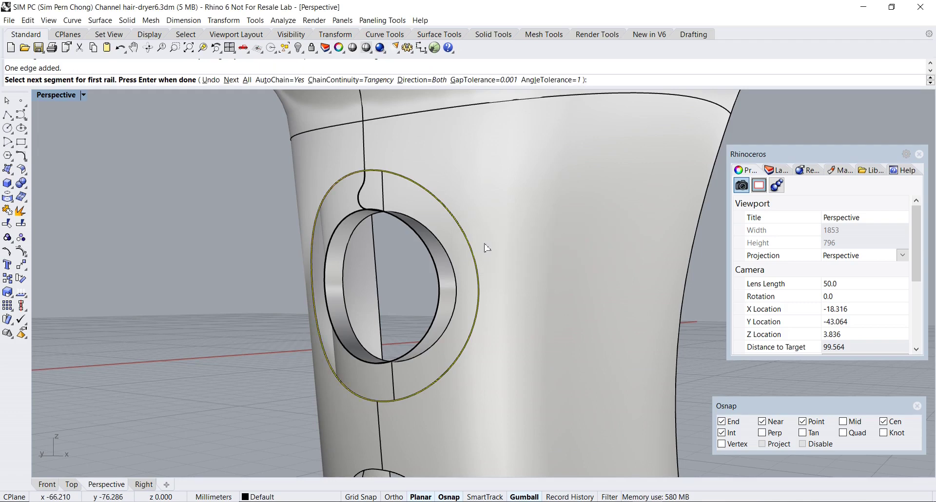
key("Return")
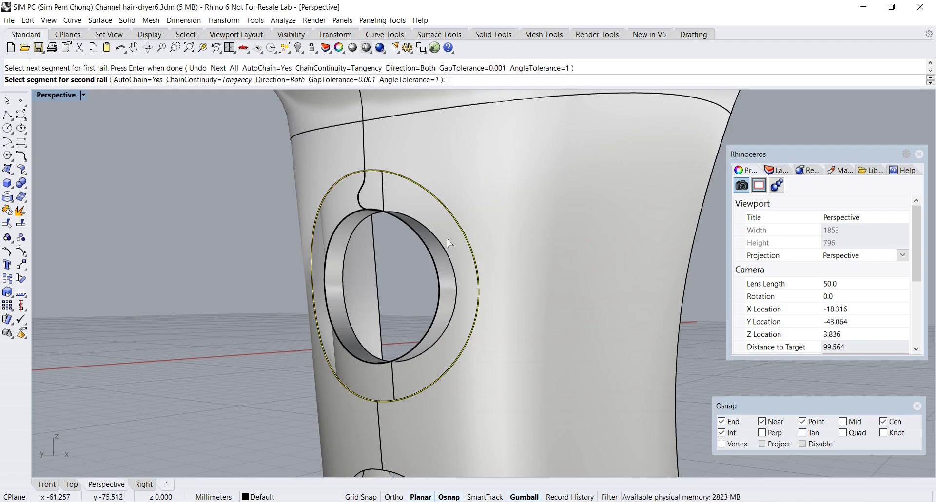
left_click(397, 222)
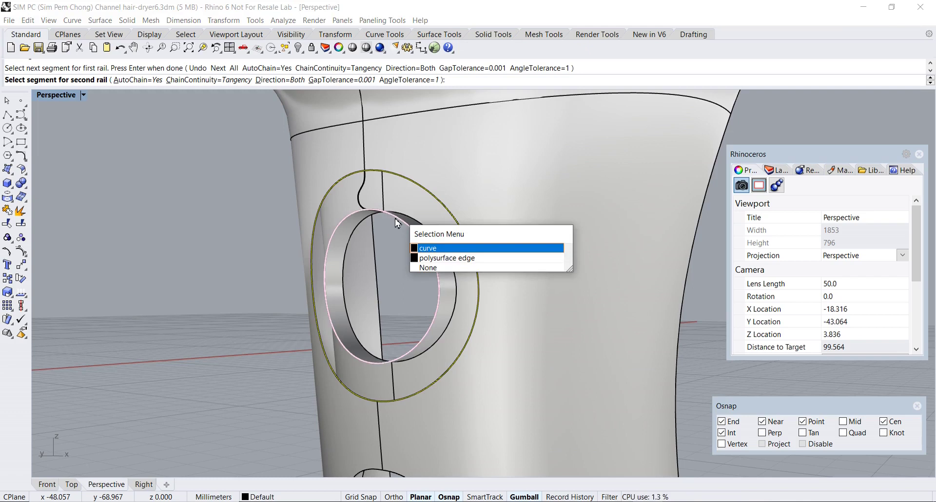
left_click(442, 250)
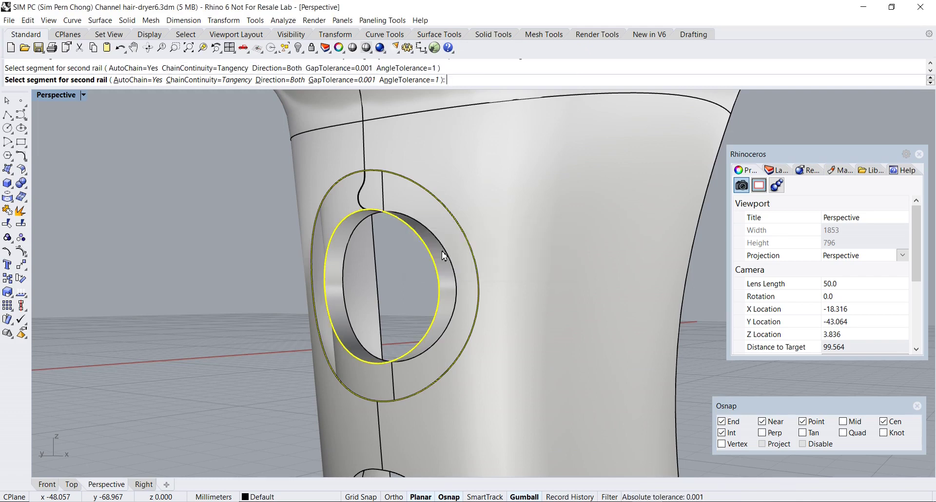
left_click(367, 186)
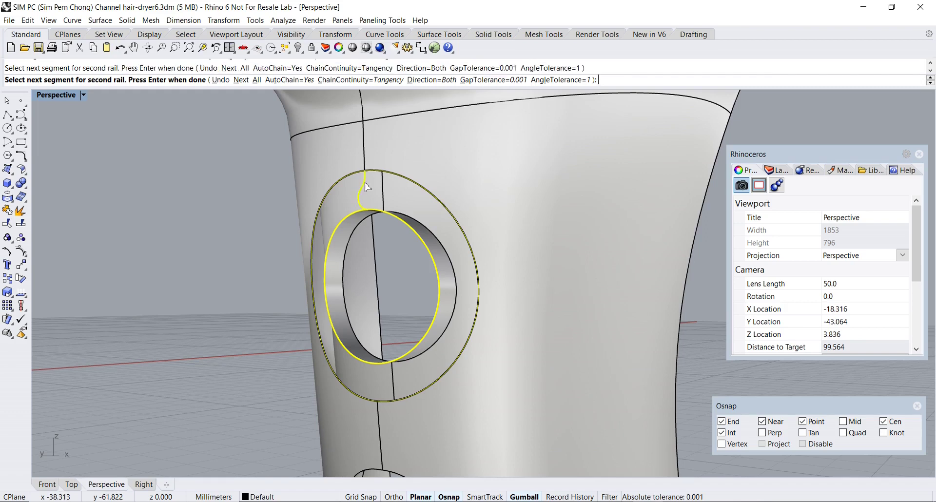
key("Return")
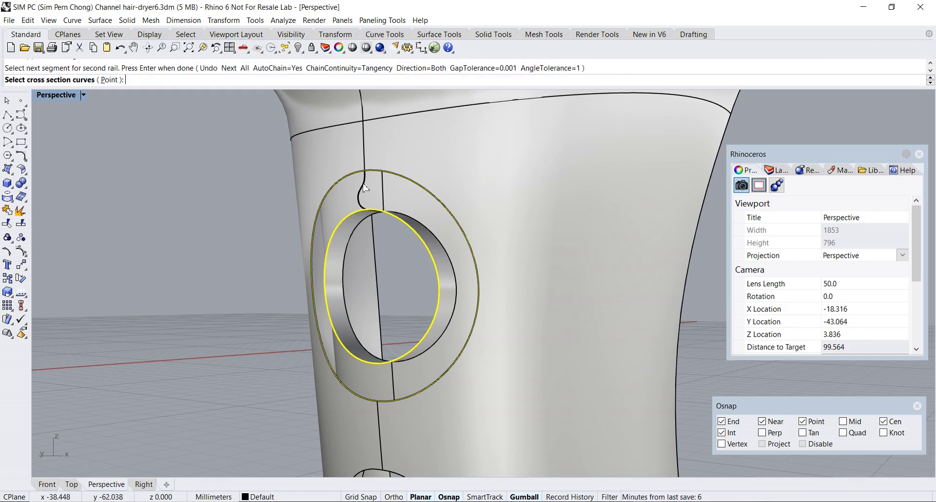
Step: Use the S-curve as cross-section and preview the closed sweep, curvature-continuous at rail A
left_click(364, 186)
key("Return")
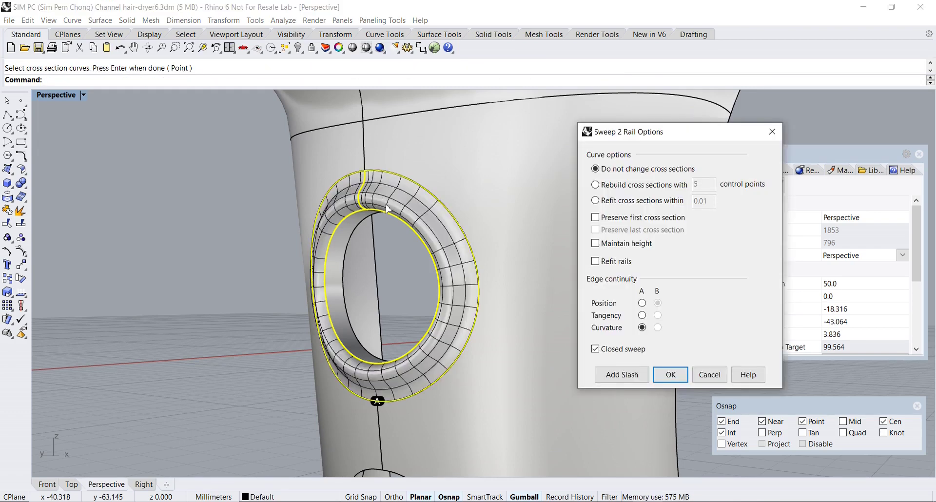
right_click_drag(403, 225, 429, 332)
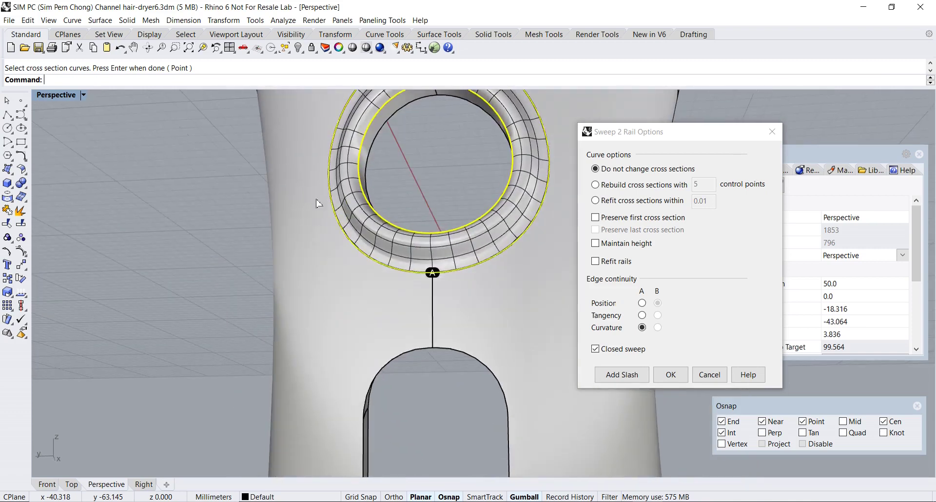
scroll(432, 277, "up", 2)
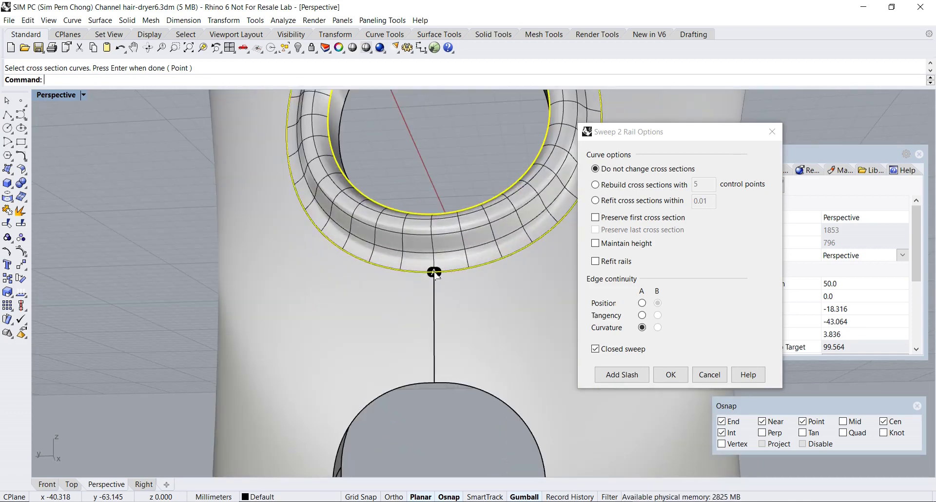
right_click_drag(434, 273, 422, 286)
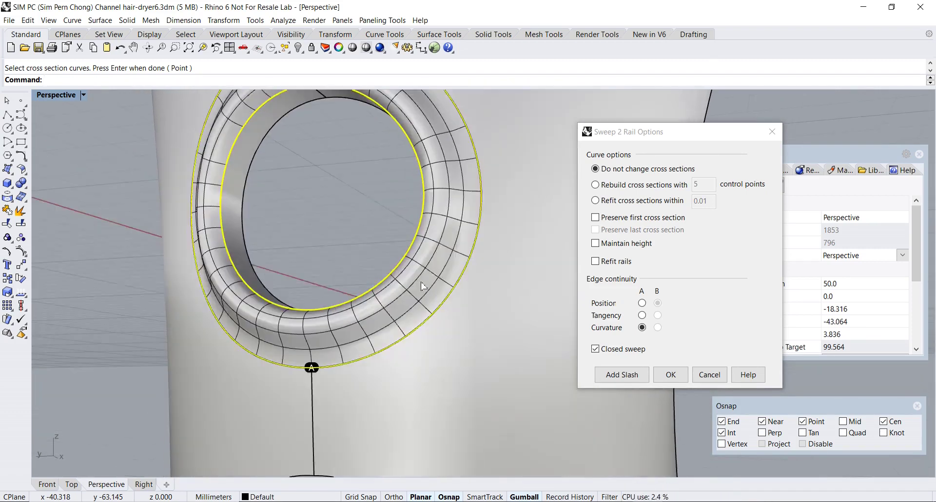
scroll(315, 373, "up", 2)
scroll(307, 355, "down", 2)
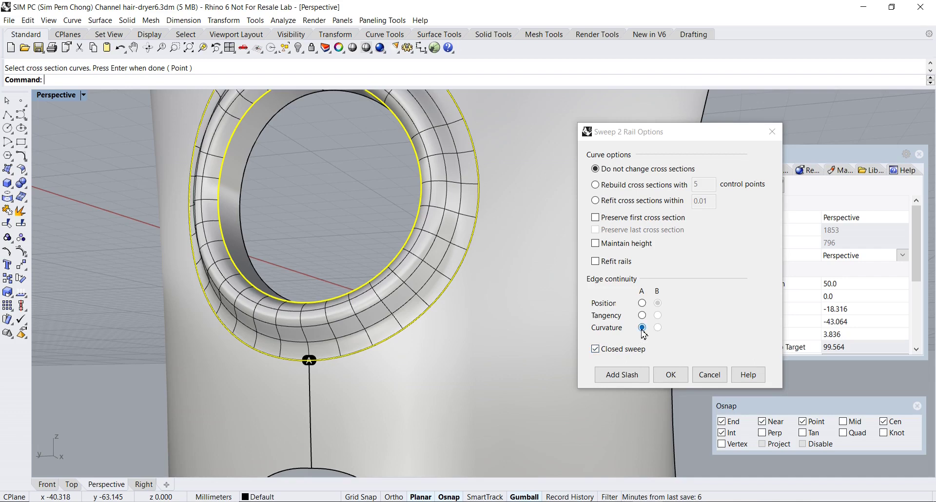
Step: Build the two-rail sweep ring surface around the button recess and check it
left_click(671, 374)
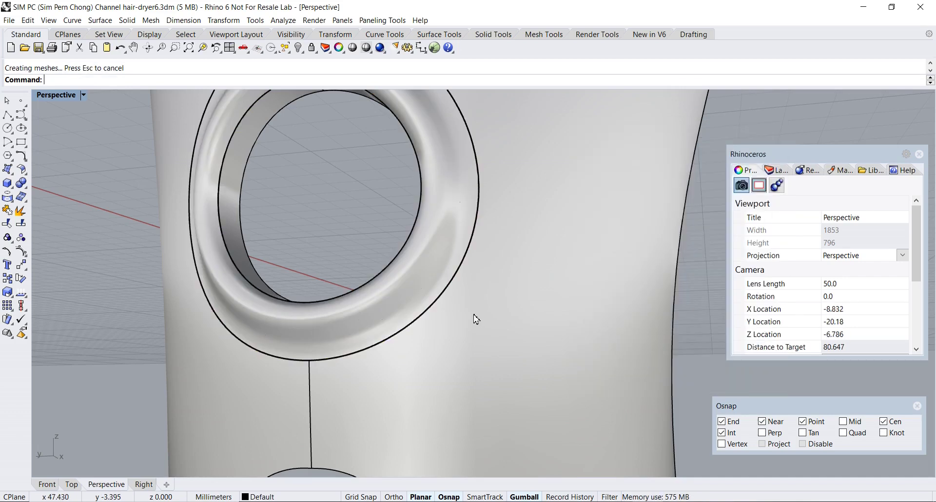
scroll(476, 317, "down", 4)
right_click_drag(477, 313, 335, 285)
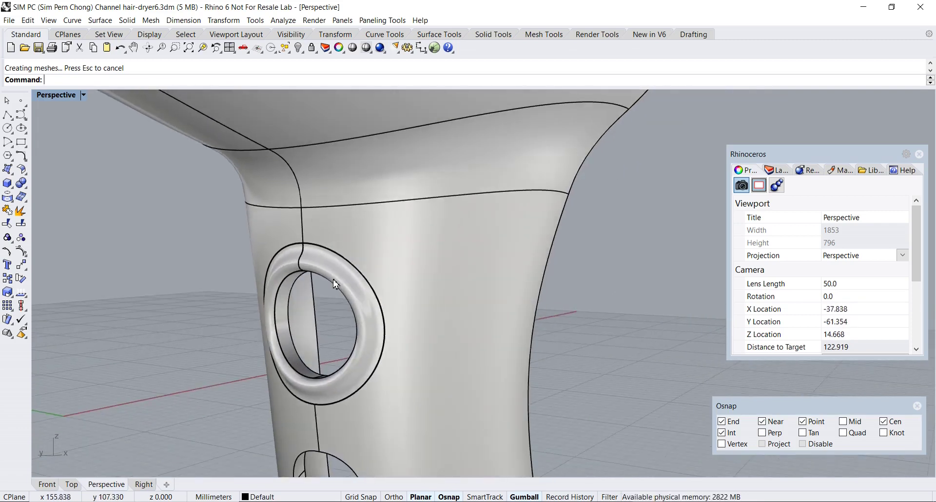
left_click(335, 285)
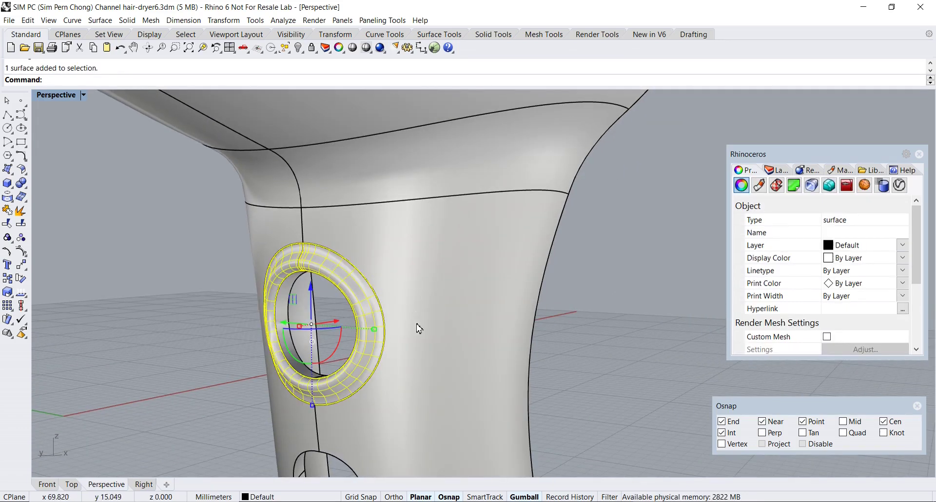
key("Escape")
Step: Orbit the Perspective view to bring the oval slot below the ring to centre
right_click_drag(419, 360, 435, 228)
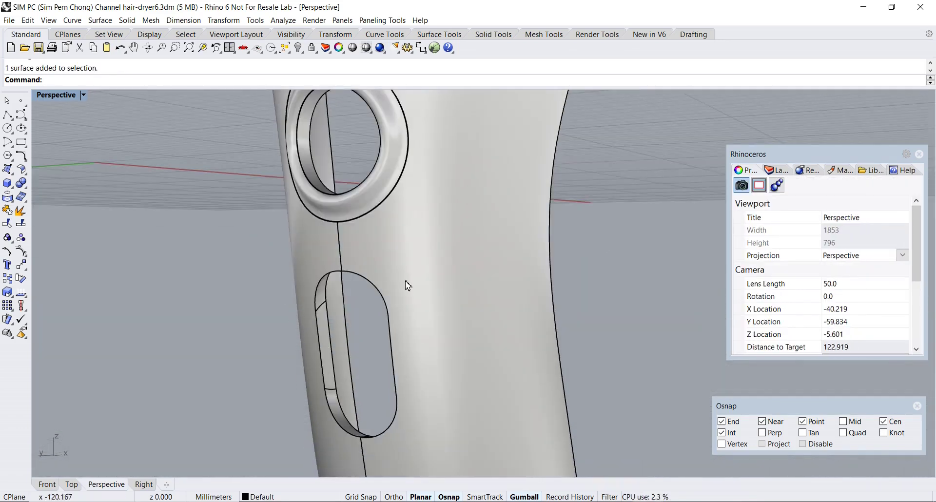
right_click_drag(408, 285, 429, 263)
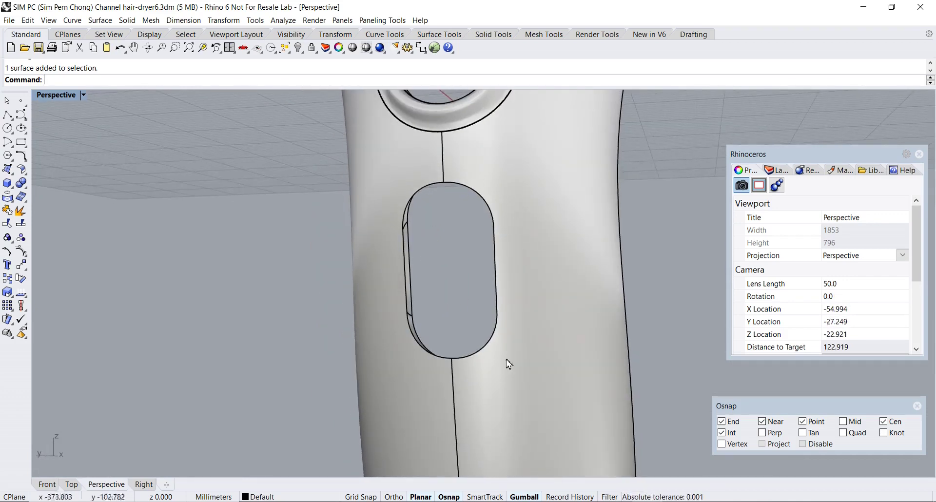
right_click_drag(482, 381, 425, 299)
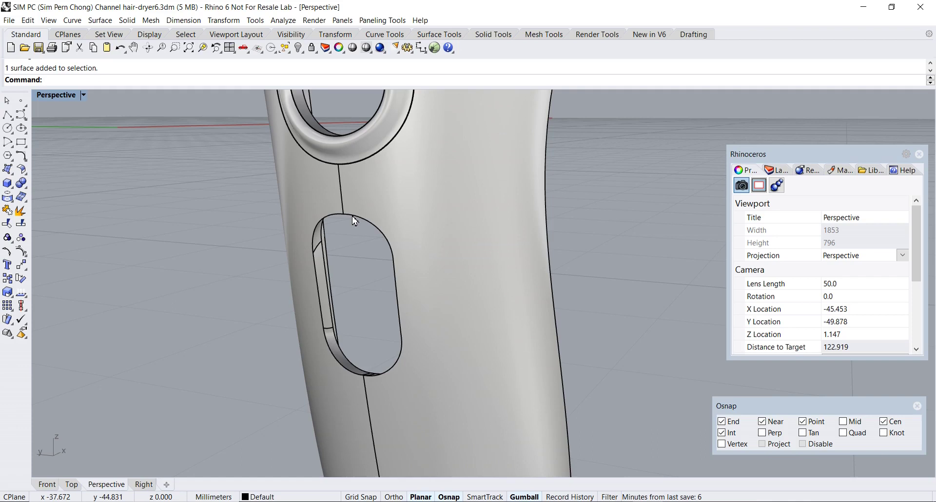
left_click(354, 221)
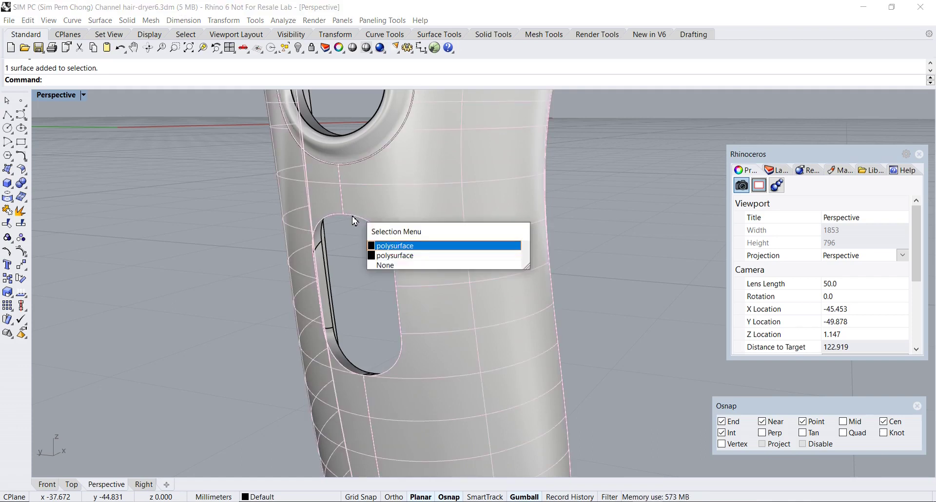
key("Escape")
left_click(354, 220)
key("Escape")
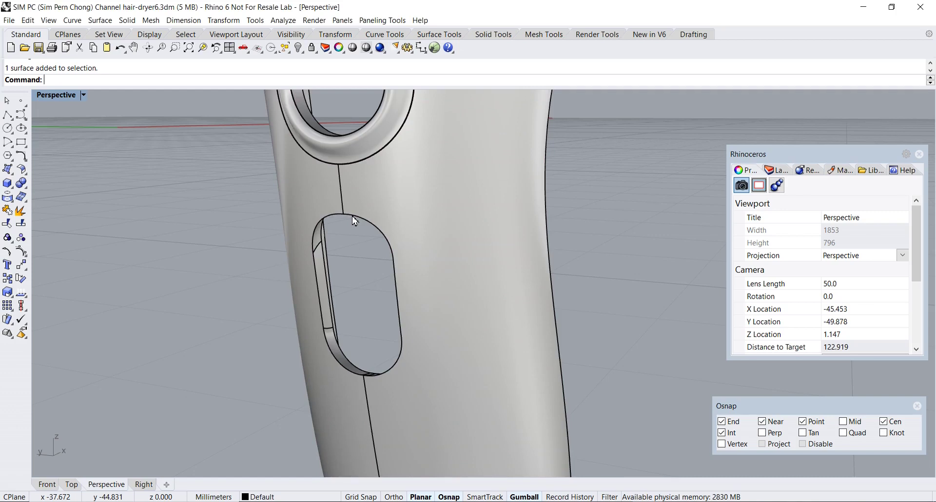
Step: Start DupEdge and duplicate the slot's top, right and next edge segments
left_click(9, 201)
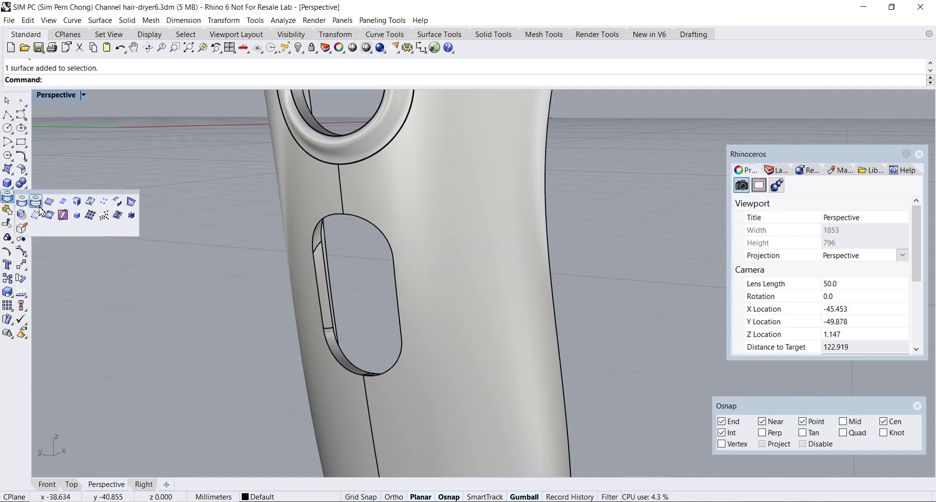
left_click(55, 204)
left_click(349, 219)
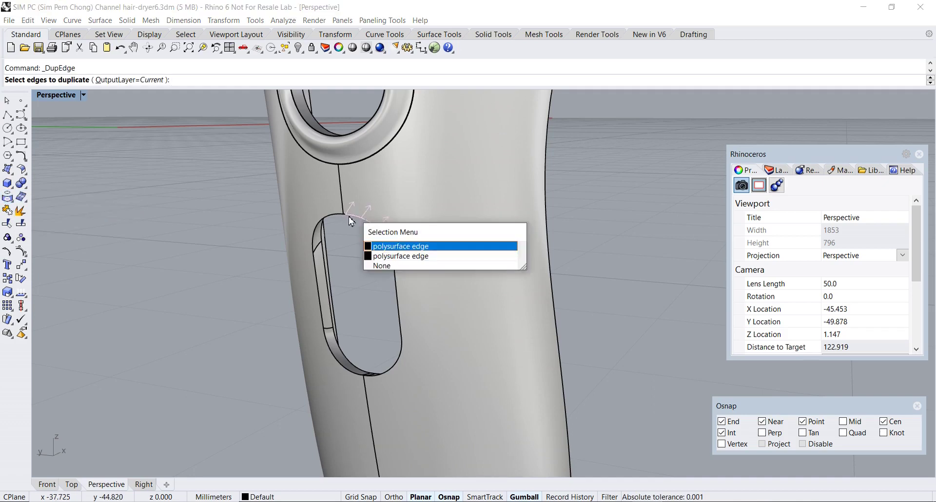
left_click(393, 250)
scroll(394, 251, "up", 4)
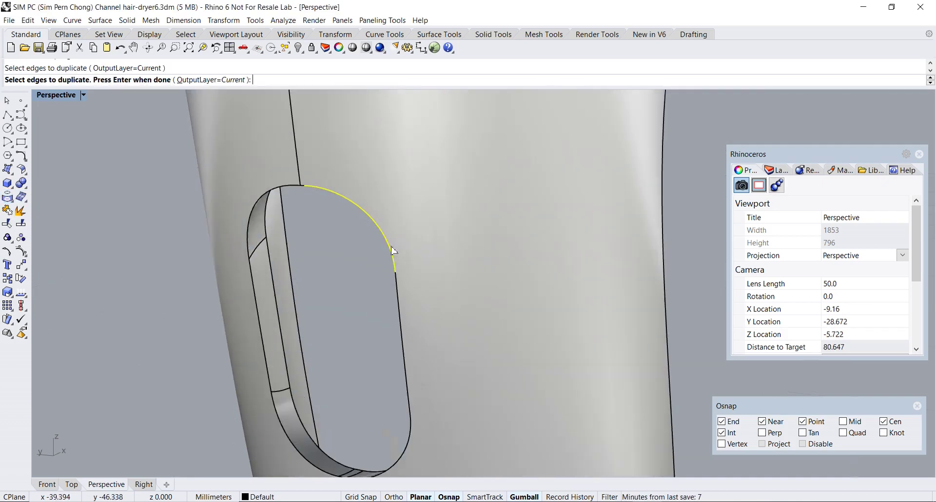
left_click(399, 288)
left_click(427, 317)
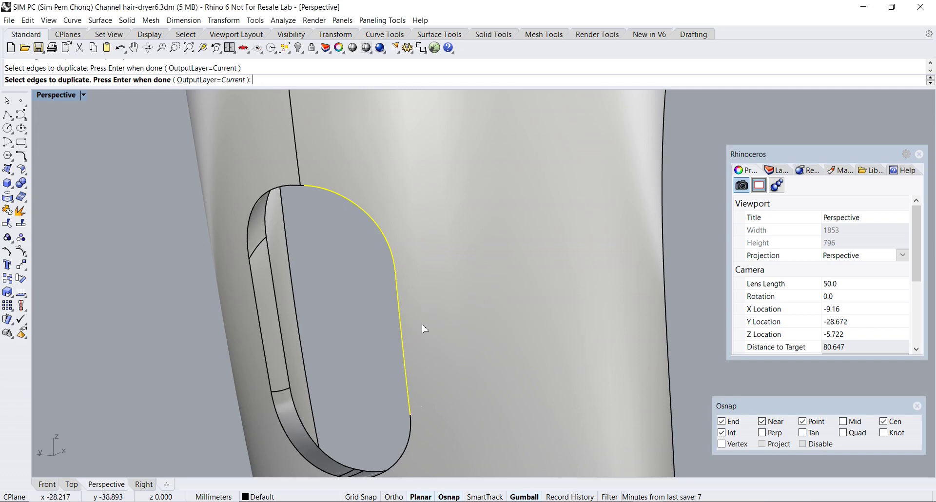
scroll(412, 266, "up", 5)
left_click(403, 251)
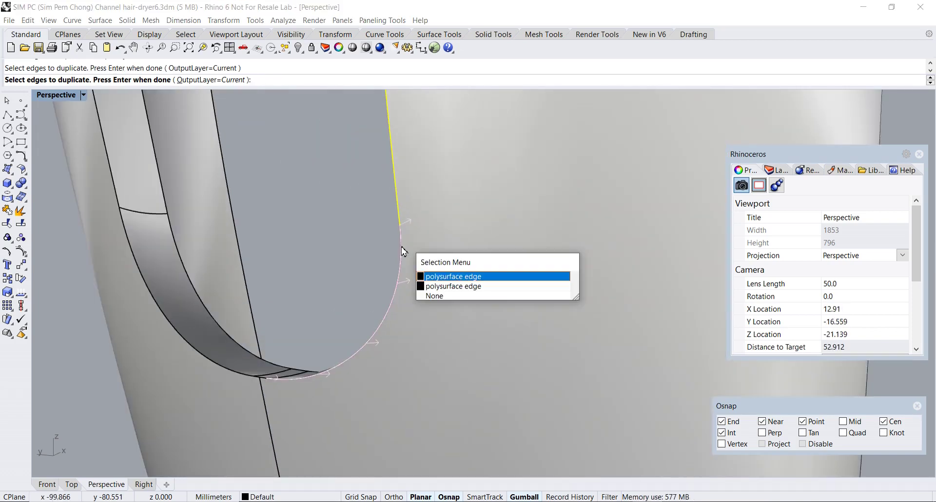
left_click(437, 277)
scroll(387, 307, "up", 5)
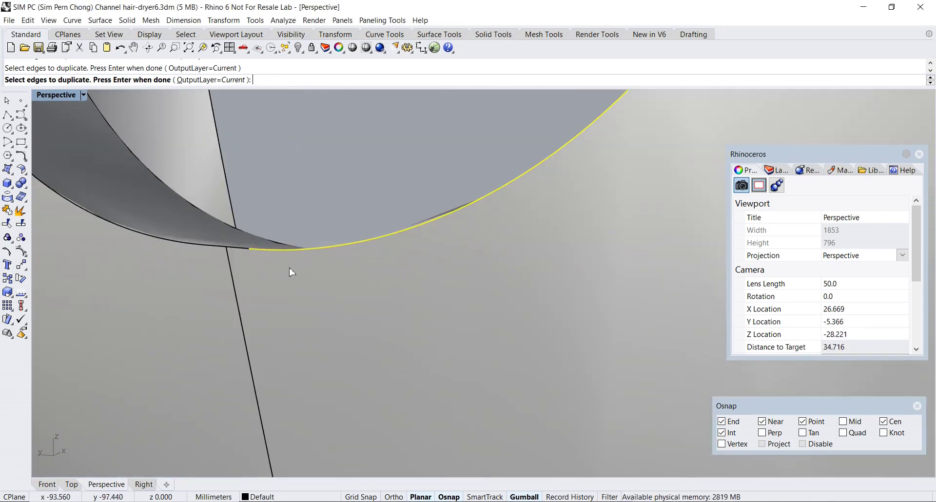
Step: Duplicate the slot's lower edge and two top edge segments from the far side
left_click(236, 250)
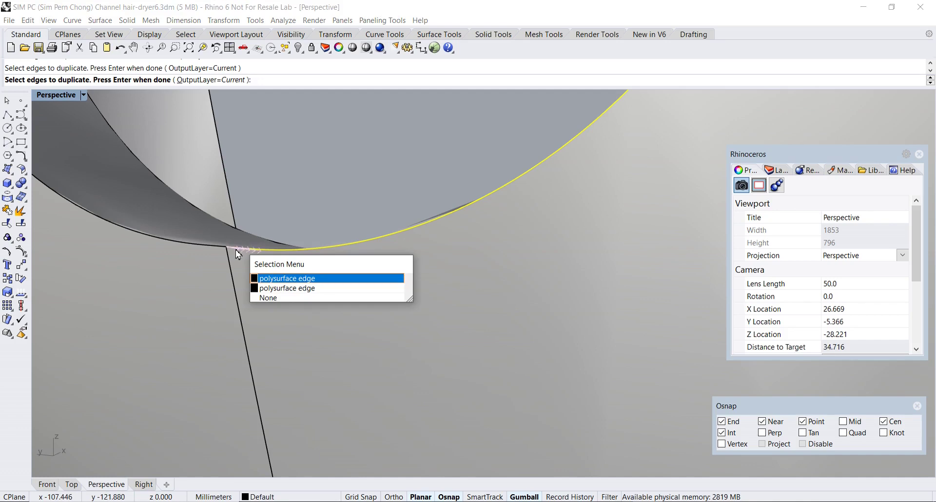
left_click(274, 282)
scroll(303, 244, "down", 3)
right_click_drag(302, 244, 309, 211)
scroll(286, 168, "up", 2)
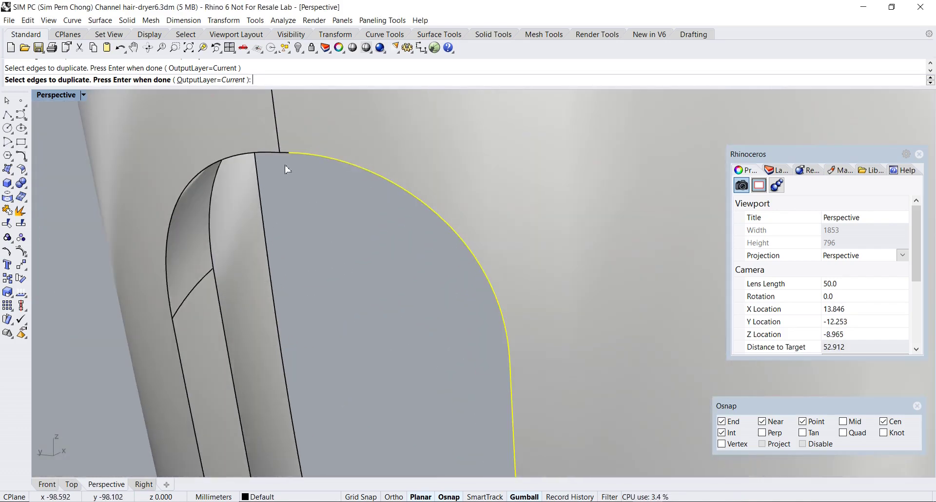
left_click(282, 157)
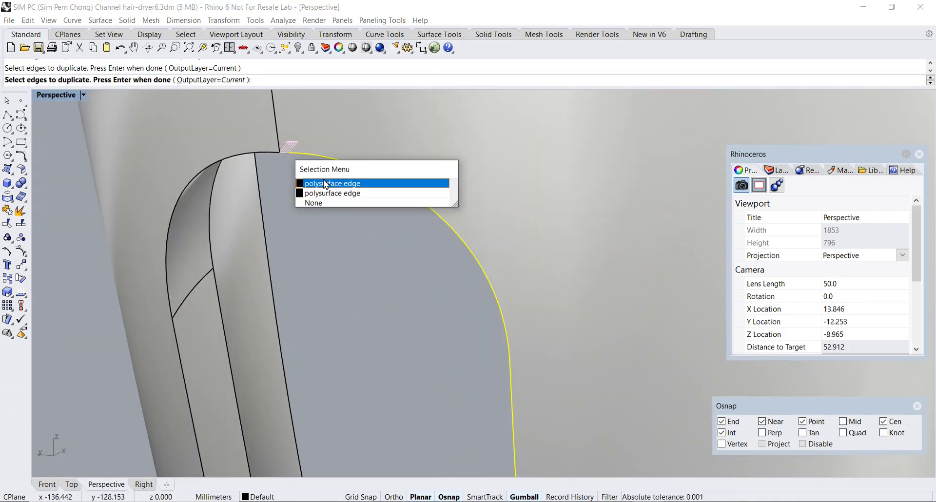
left_click(325, 184)
scroll(324, 184, "down", 2)
left_click(294, 172)
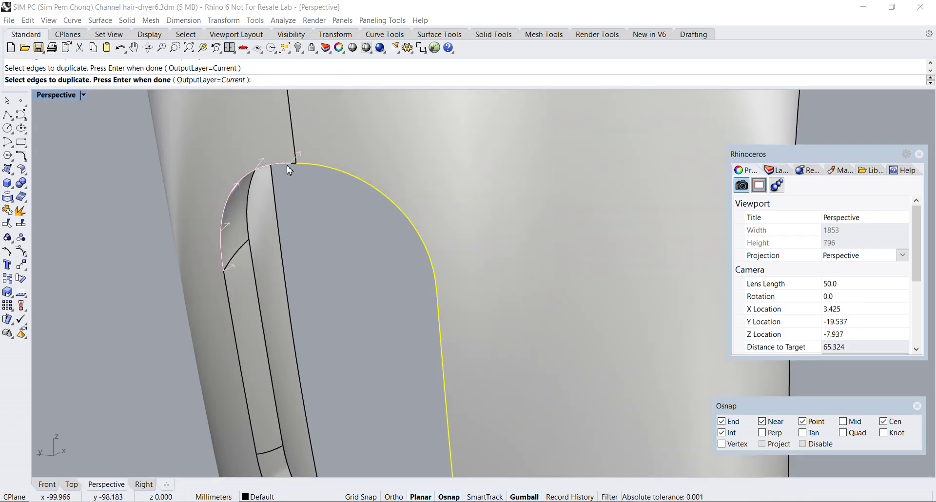
left_click(324, 195)
scroll(299, 174, "up", 5)
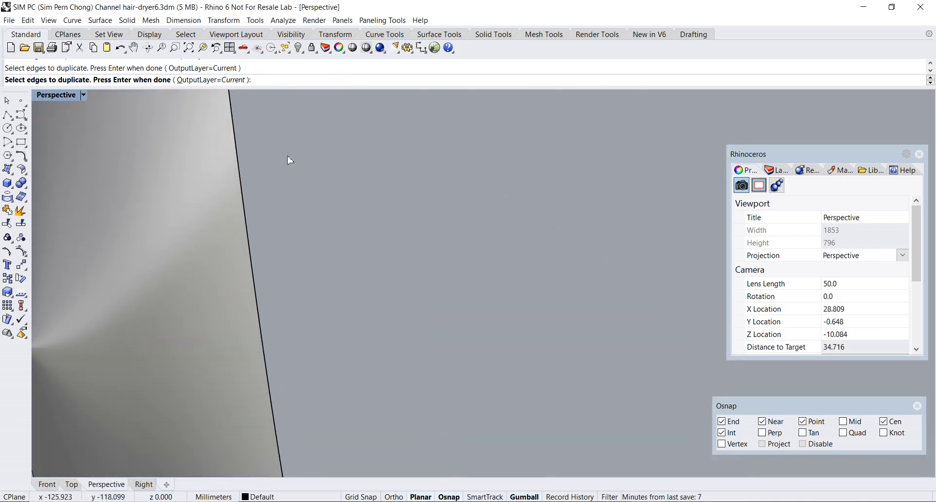
Step: Duplicate the last top, left and lower-left slot edges, completing nine curves
scroll(290, 165, "down", 2)
left_click(281, 143)
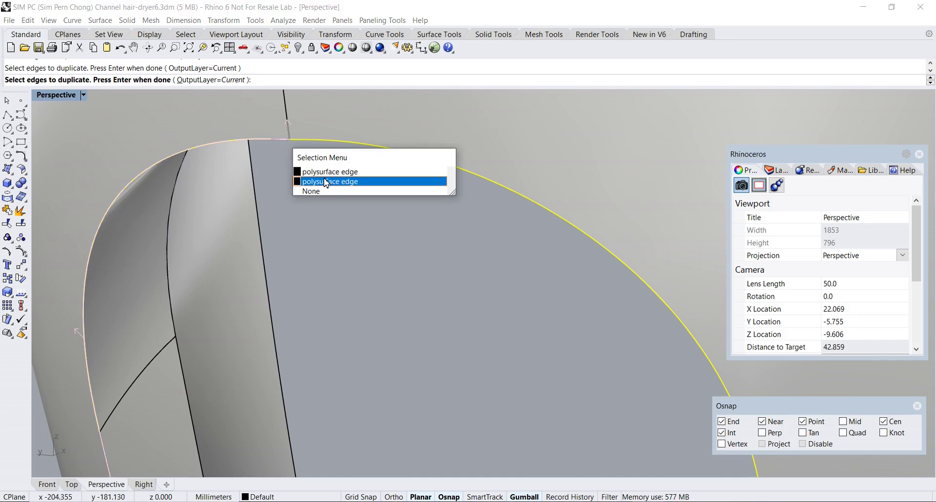
left_click(323, 172)
scroll(323, 198, "down", 3)
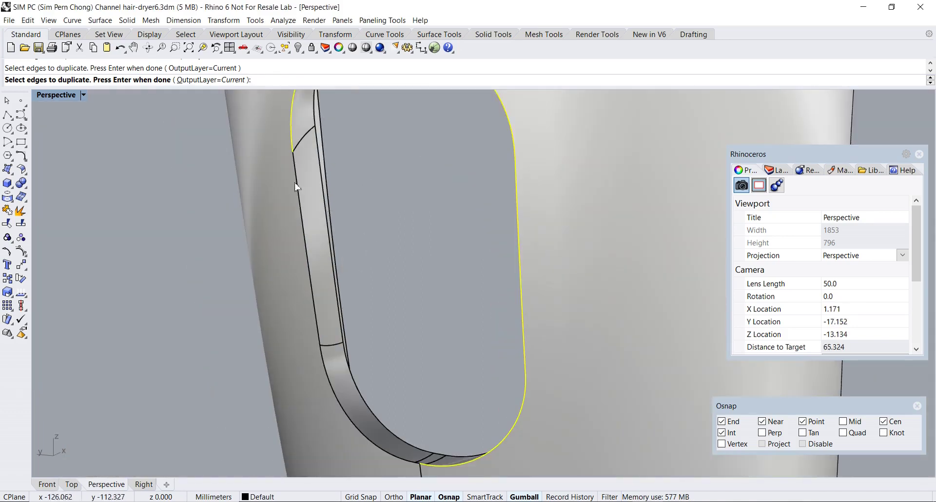
left_click(297, 184)
left_click(322, 209)
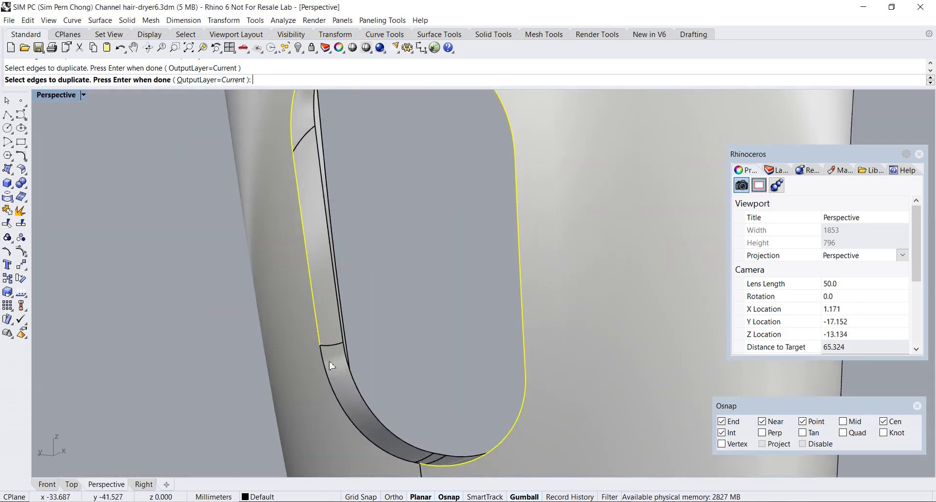
left_click(326, 366)
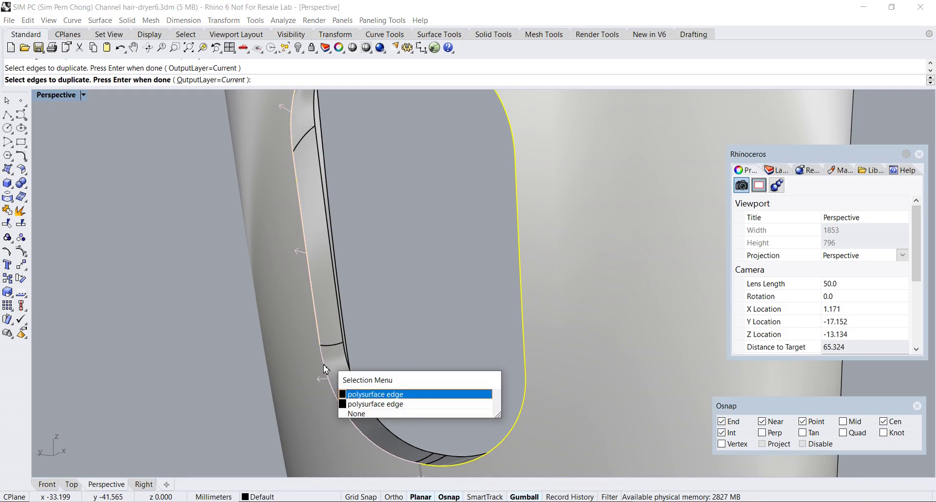
left_click(376, 393)
scroll(422, 324, "up", 5)
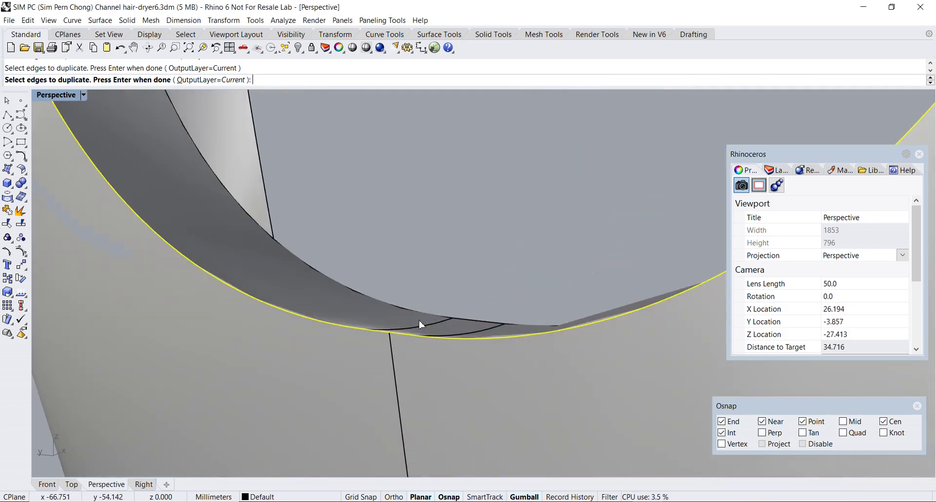
scroll(421, 324, "down", 5)
key("Return")
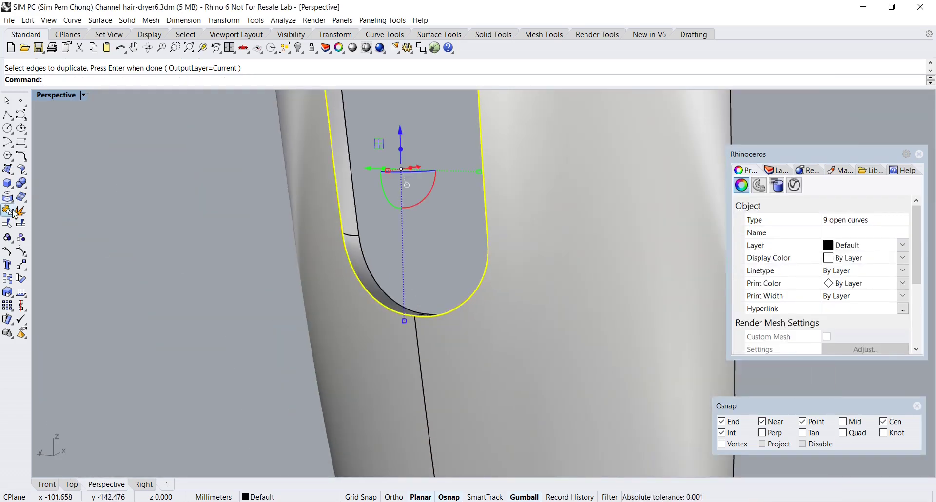
Step: Join the nine slot-edge curves into one curve around the opening
left_click(14, 214)
scroll(197, 234, "down", 3)
right_click_drag(202, 234, 215, 300)
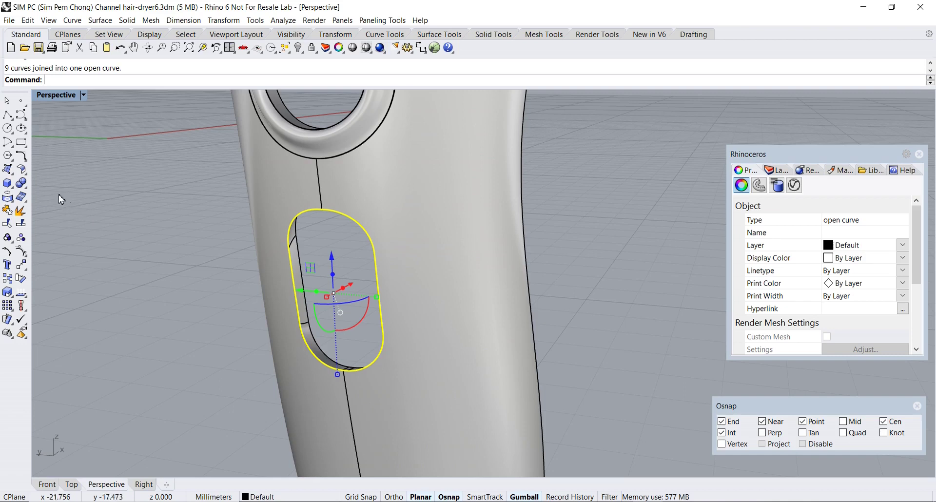
Step: Attempt a 3 mm Offset Curve on Surface onto the handle body, which fails
left_click(22, 172)
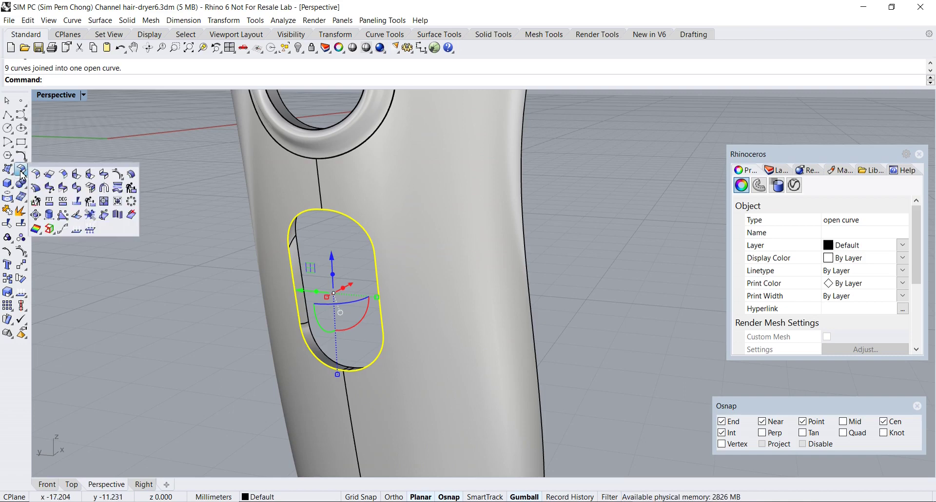
left_click(22, 158)
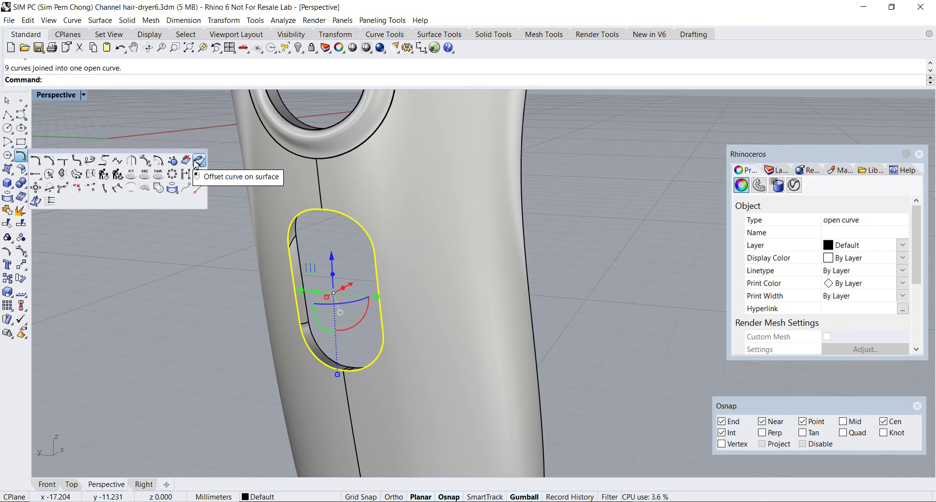
left_click(199, 161)
left_click(353, 192)
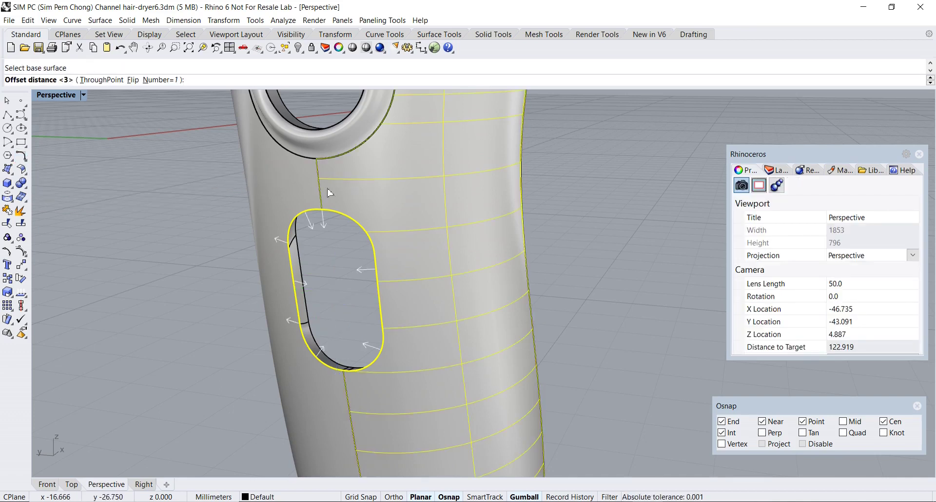
key("Return")
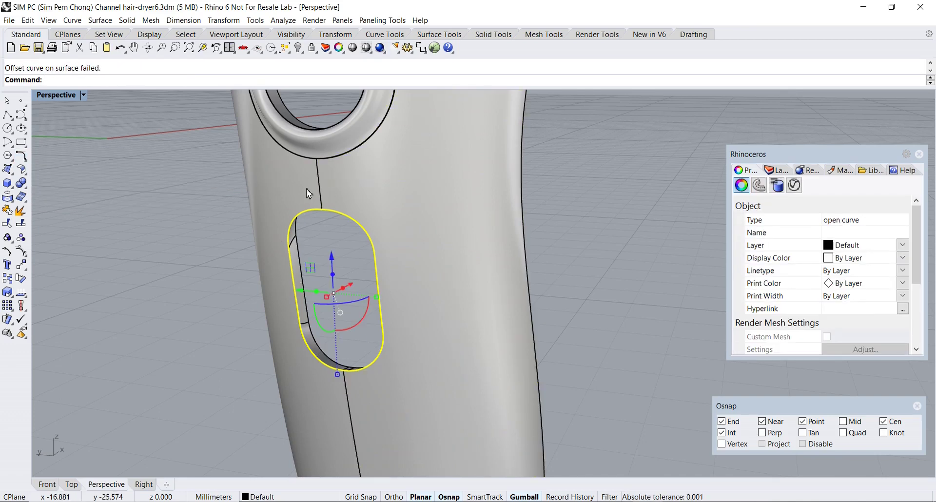
right_click_drag(309, 192, 376, 245)
Step: Reselect the joined slot curve from the overlapping candidates
key("Escape")
left_click(333, 229)
left_click(372, 250)
scroll(376, 245, "up", 3)
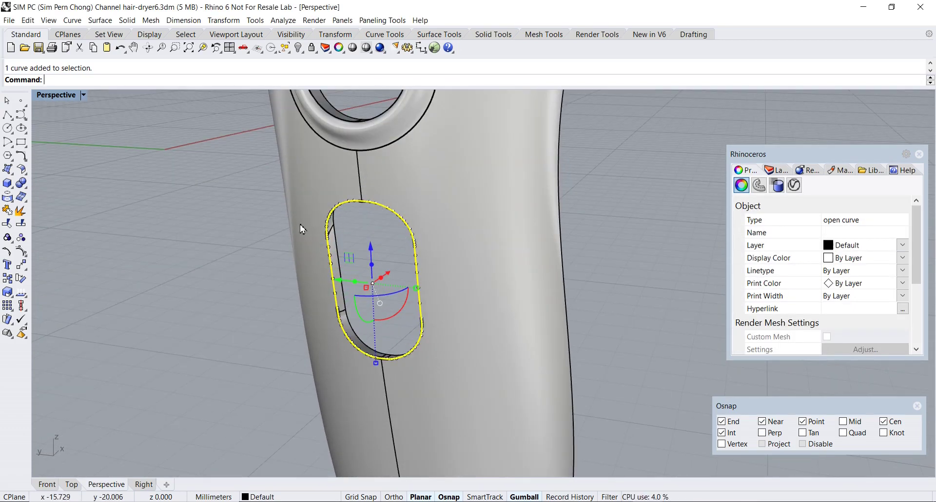
left_click(20, 158)
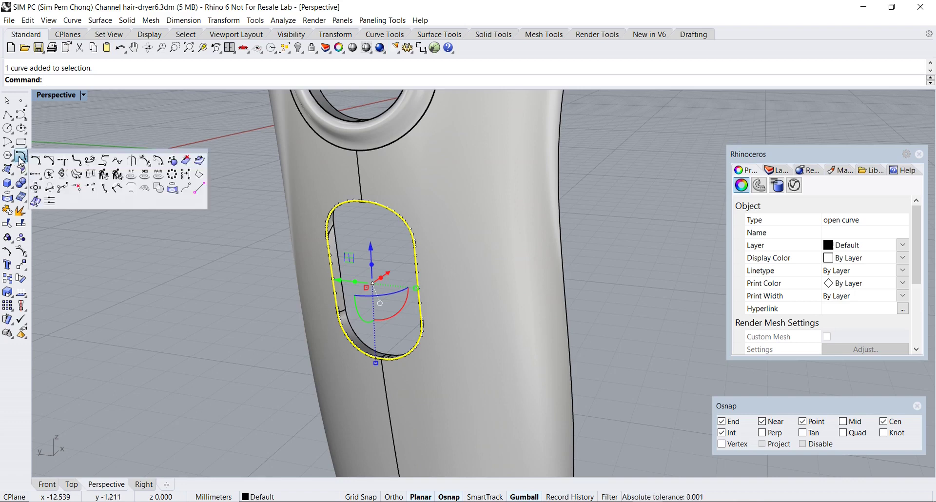
left_click(115, 176)
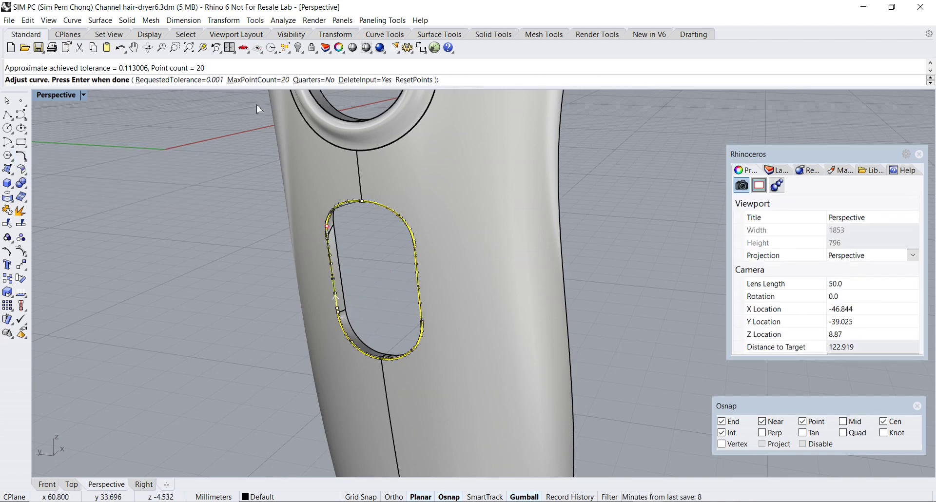
left_click(258, 79)
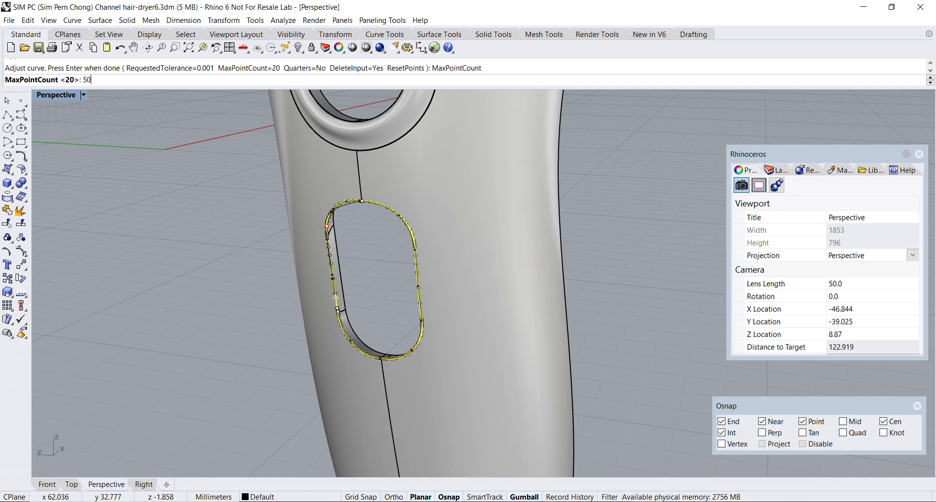
key("Return")
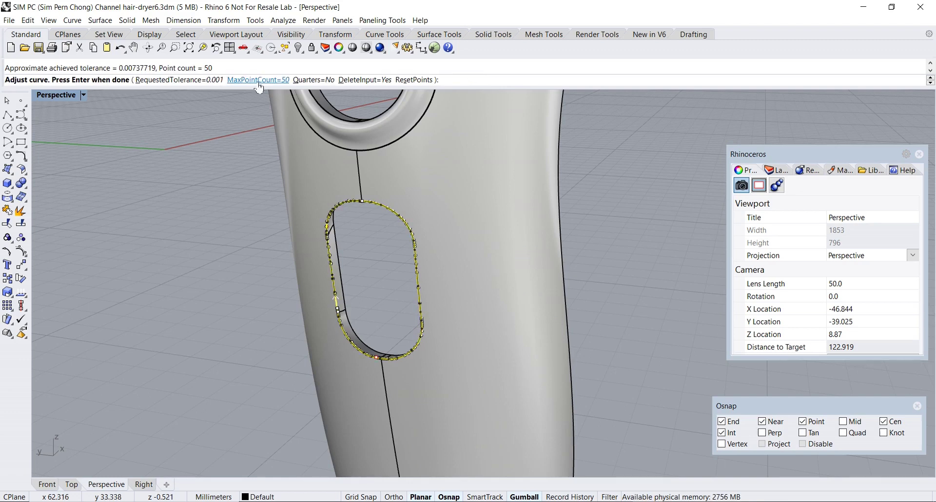
key("Return")
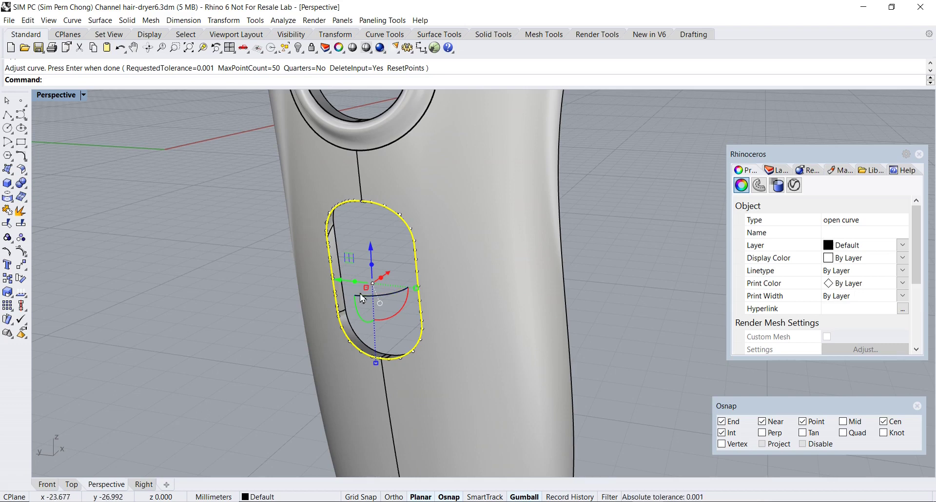
right_click_drag(335, 217, 403, 213)
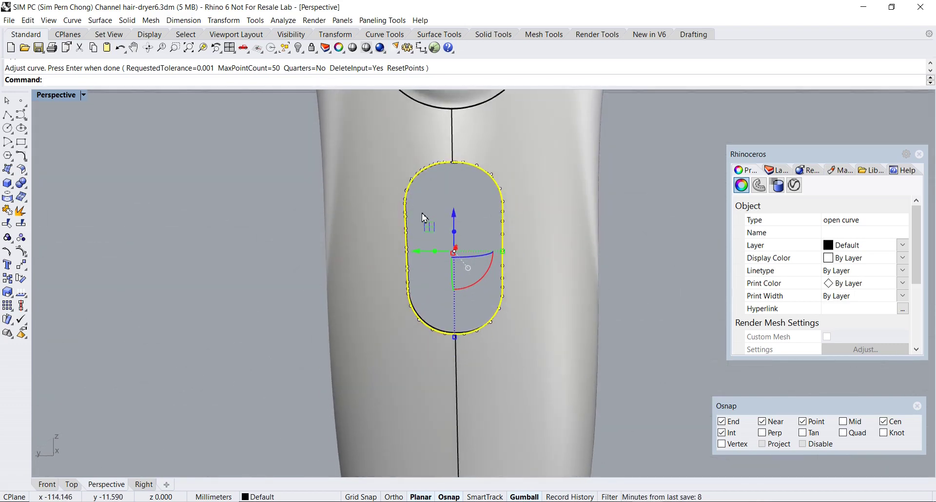
scroll(462, 214, "up", 3)
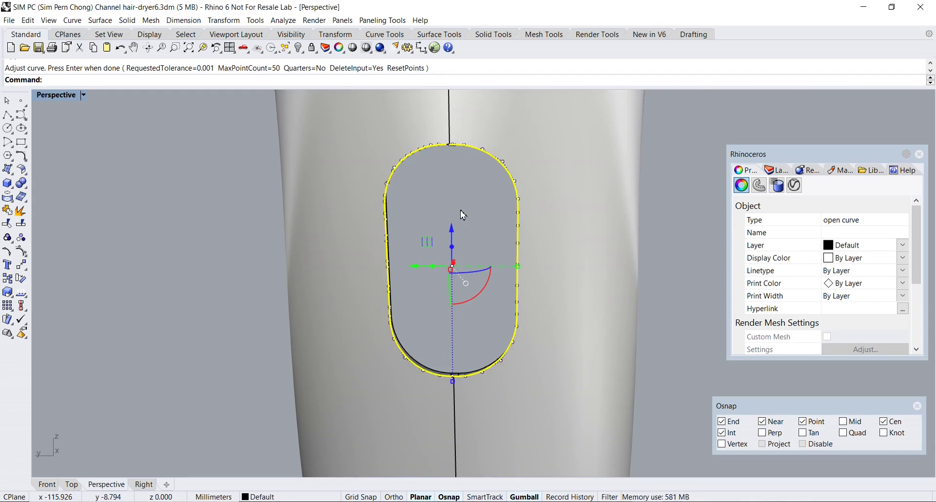
key("Escape")
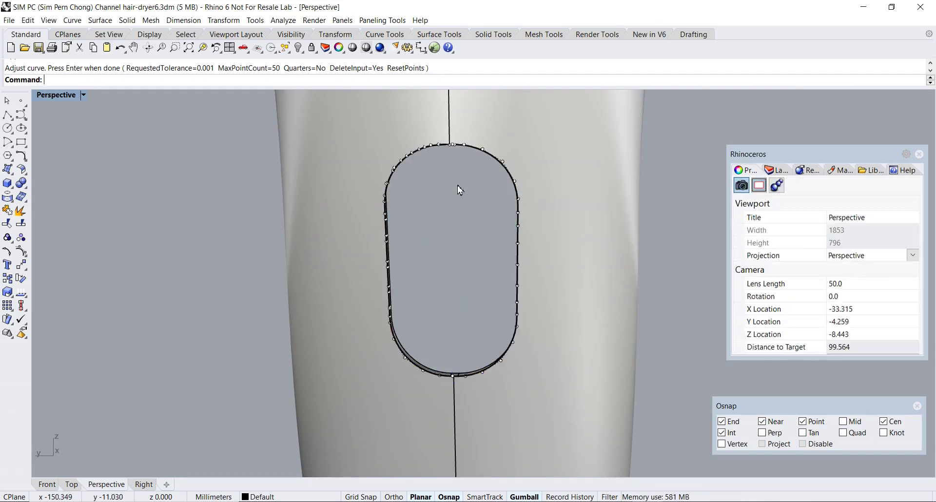
left_click(470, 153)
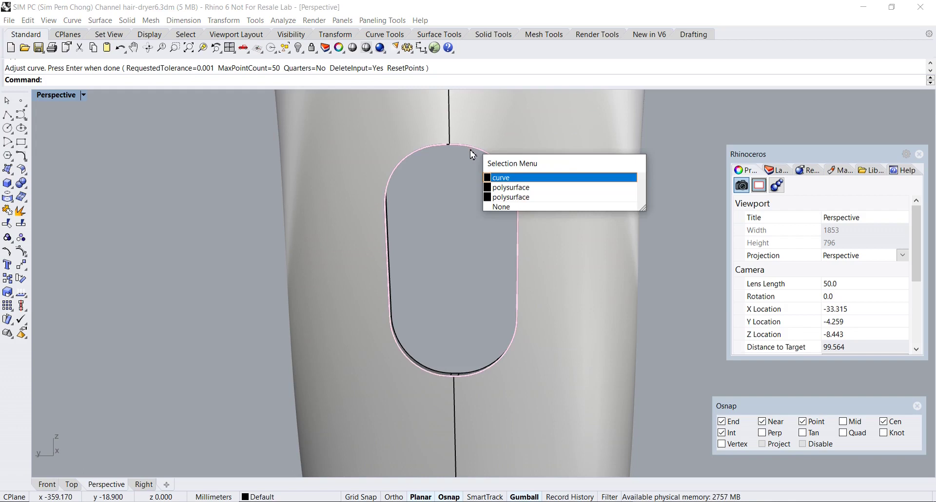
left_click(503, 179)
mouse_move(489, 192)
right_mouse_down()
mouse_move(459, 194)
mouse_move(495, 196)
right_mouse_up()
scroll(493, 196, "up", 3)
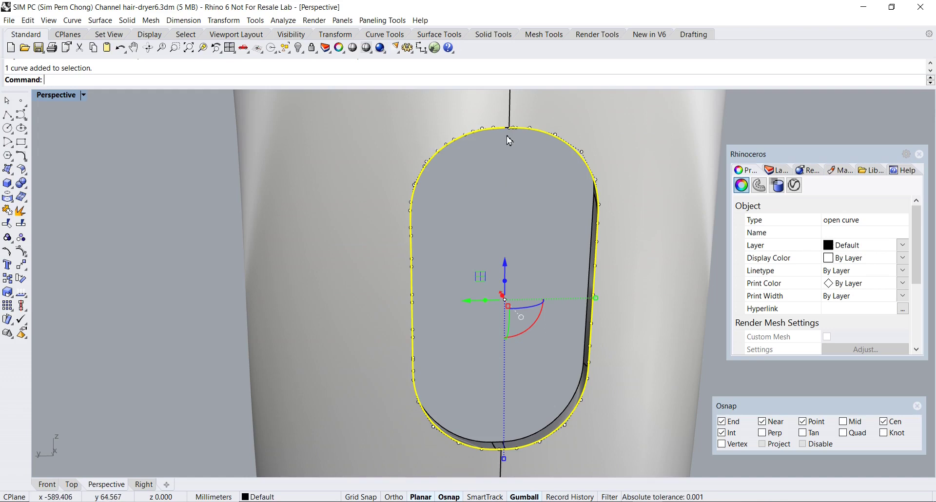
scroll(534, 142, "up", 4)
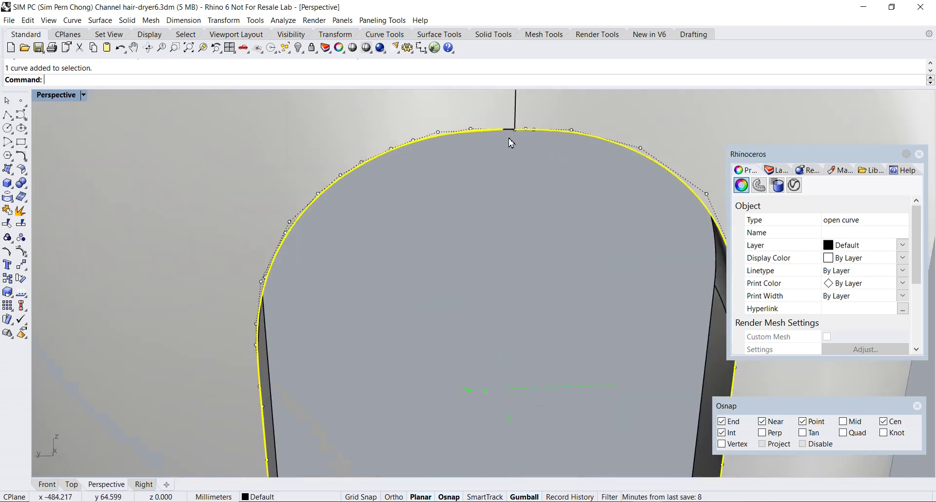
scroll(510, 134, "up", 3)
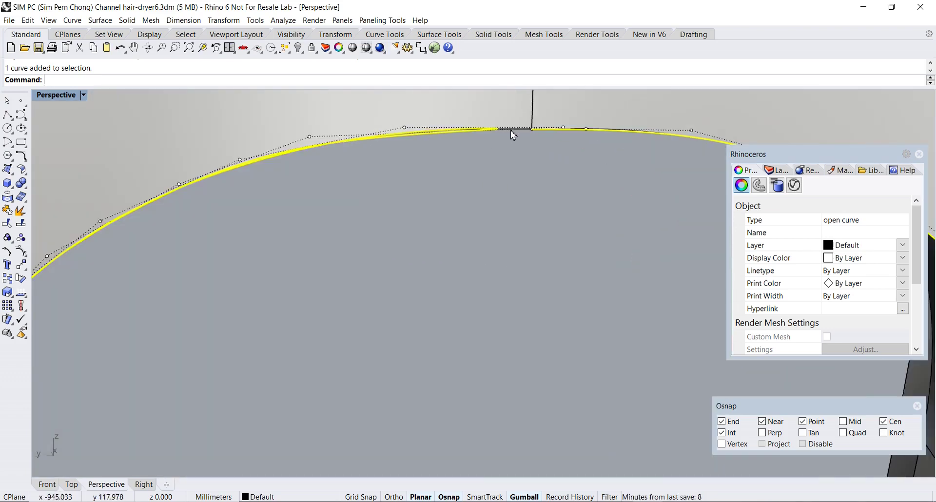
scroll(511, 135, "down", 6)
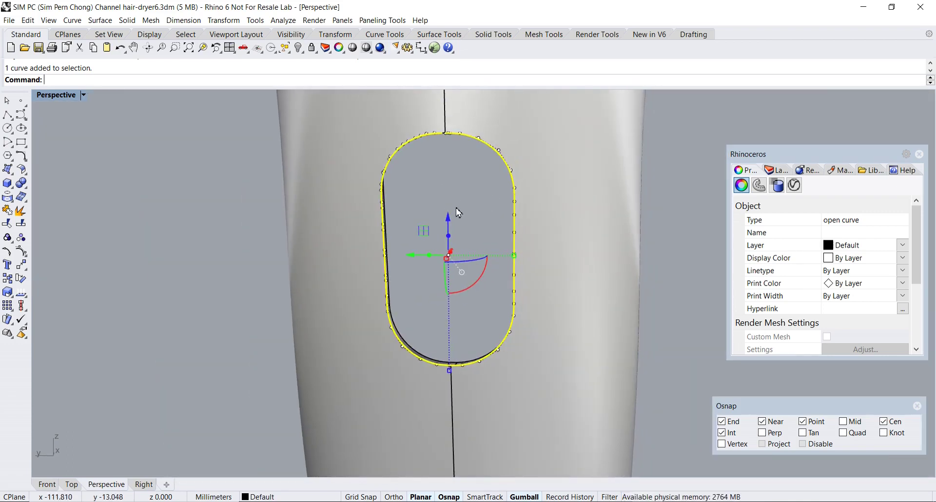
key("ctrl+z")
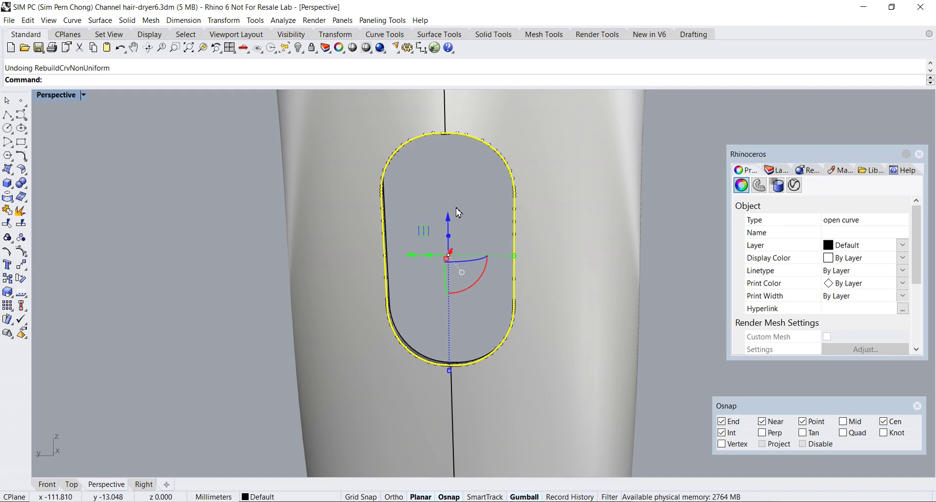
key("Escape")
Step: Select the capsule curve on the recess edge and hide everything else
scroll(456, 163, "up", 3)
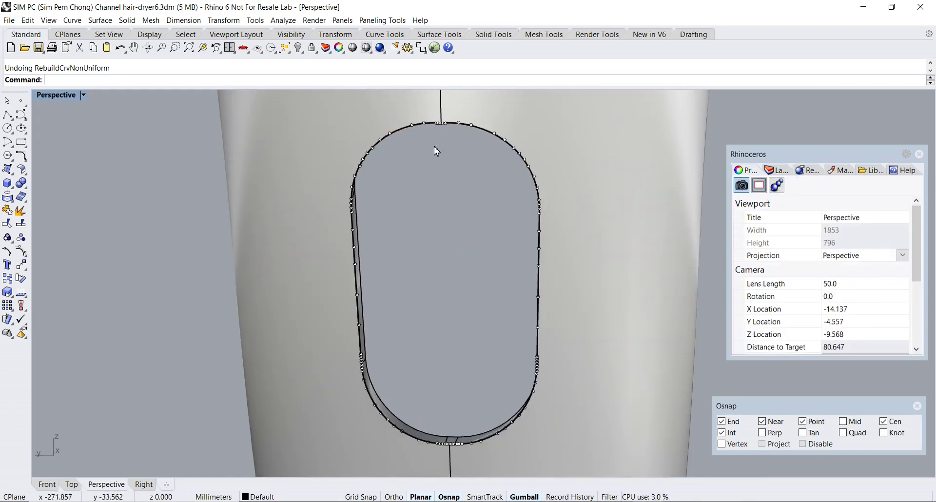
left_click(416, 116)
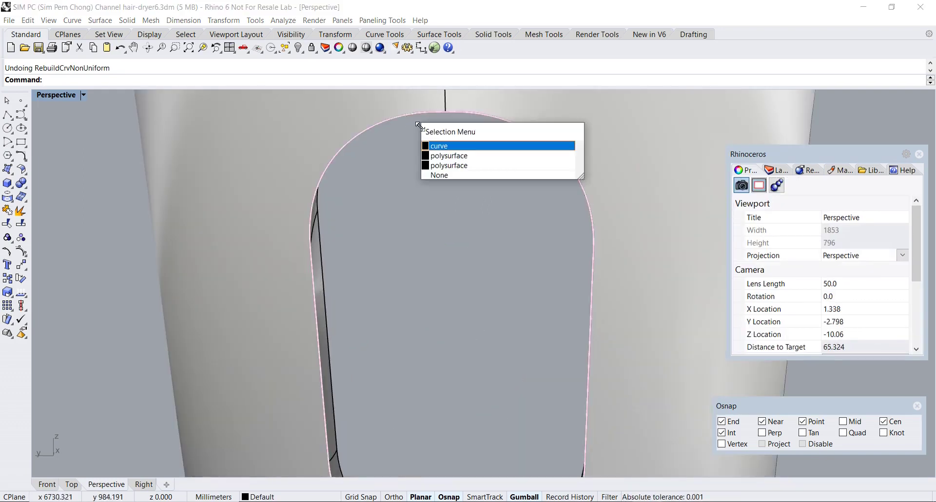
left_click(440, 147)
scroll(440, 150, "down", 2)
mouse_move(441, 194)
right_mouse_down()
mouse_move(427, 200)
mouse_move(441, 200)
right_mouse_up()
scroll(427, 200, "up", 2)
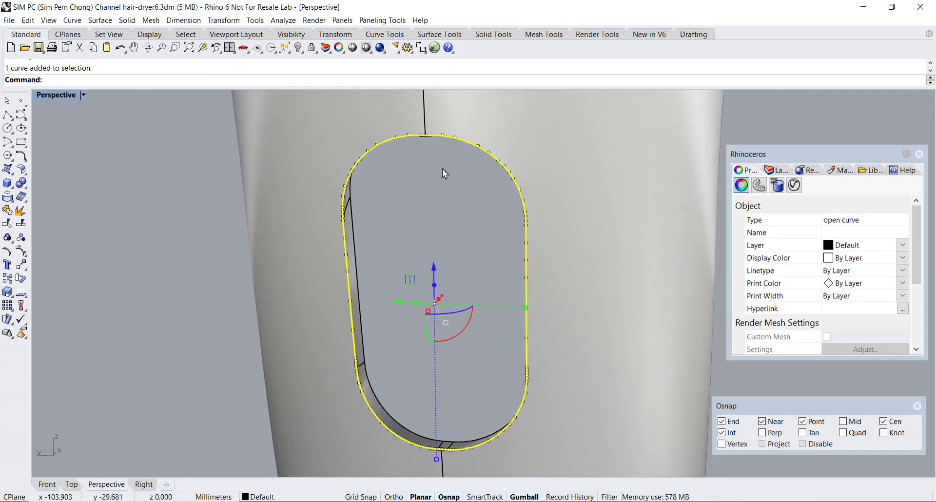
scroll(428, 146, "up", 2)
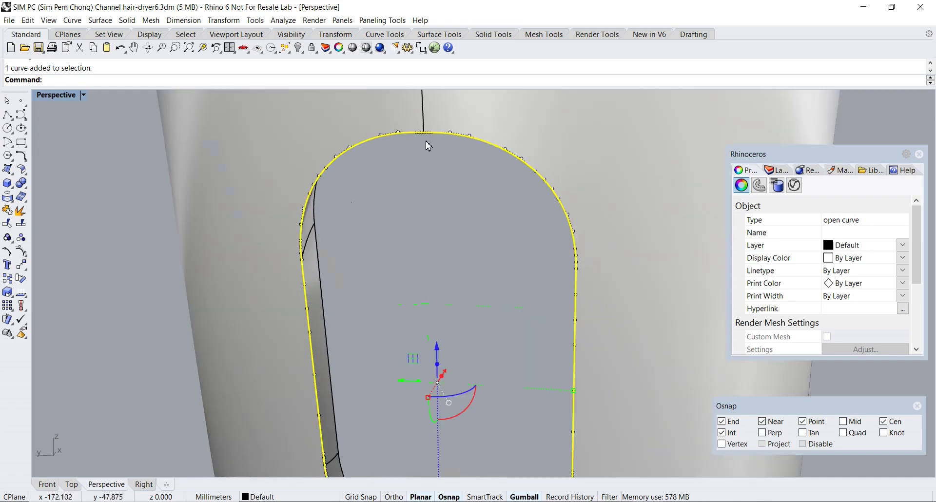
scroll(188, 143, "down", 6)
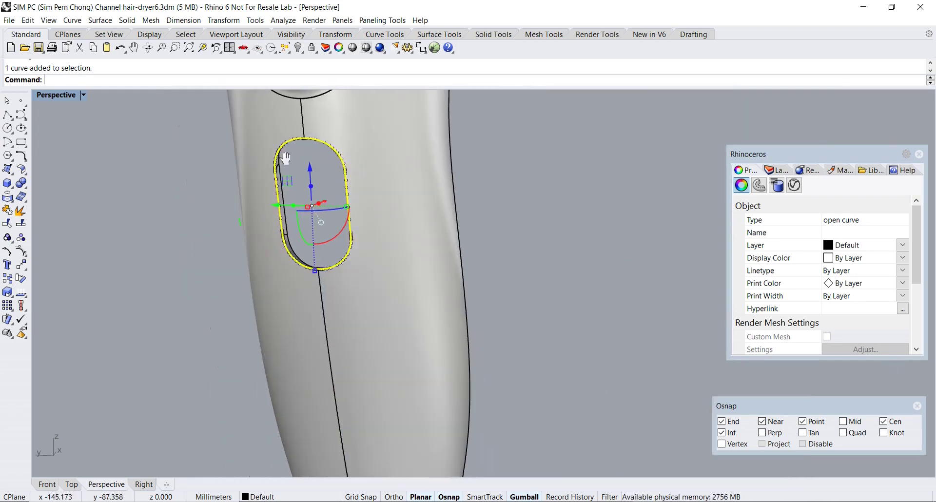
left_click(298, 48)
left_click(332, 66)
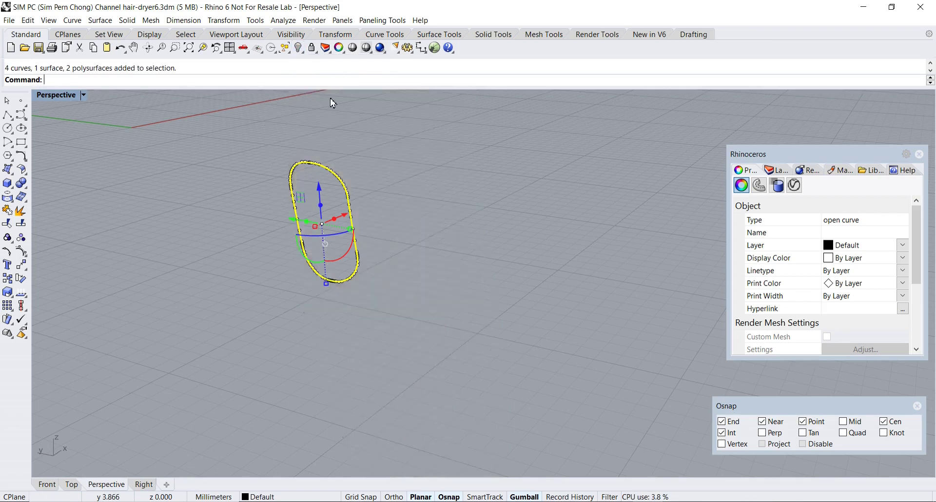
scroll(310, 169, "up", 5)
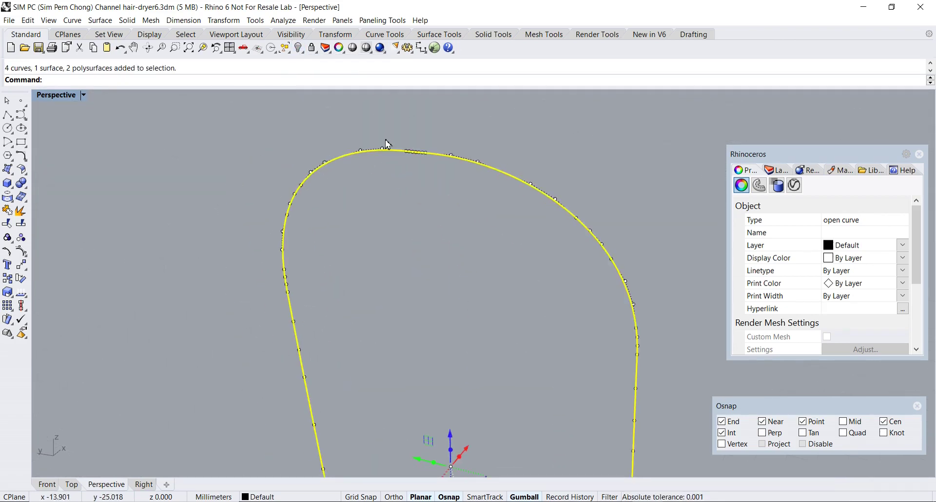
Step: Test-delete the curve's top control points, undo it, and reselect the capsule curve
left_click_drag(392, 133, 435, 172)
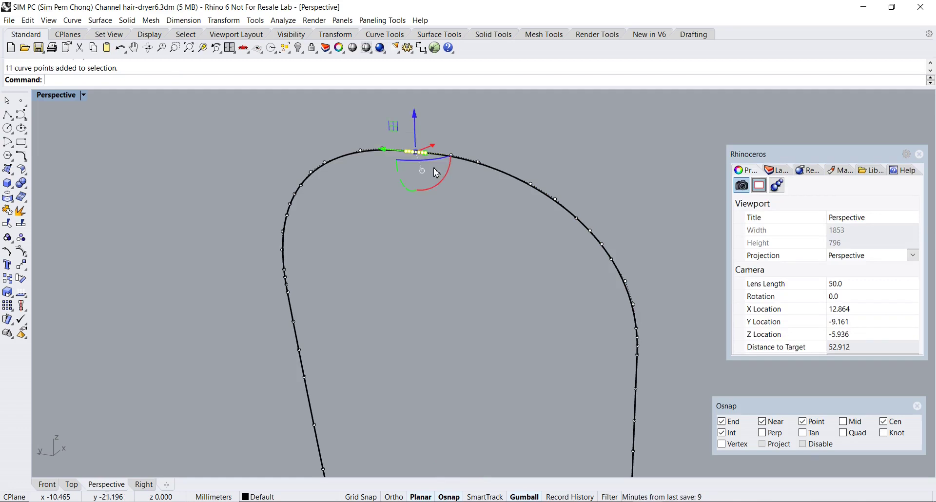
key("Delete")
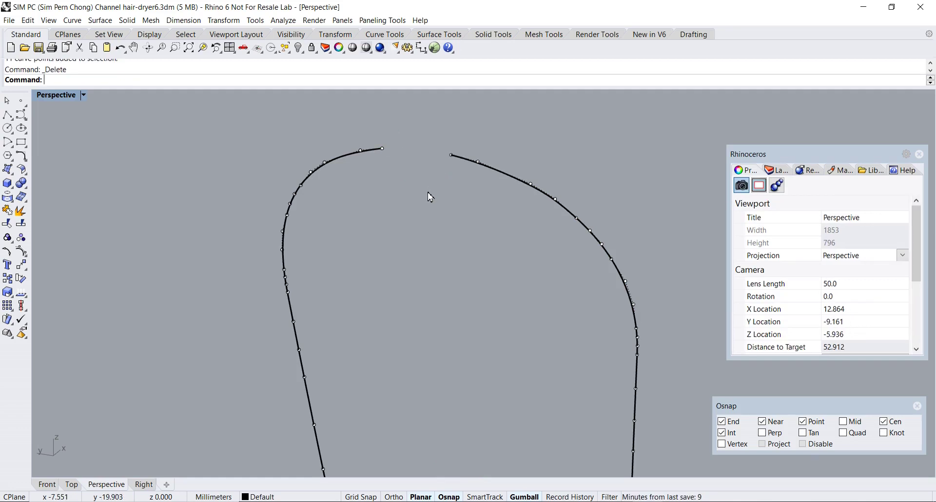
key("ctrl+z")
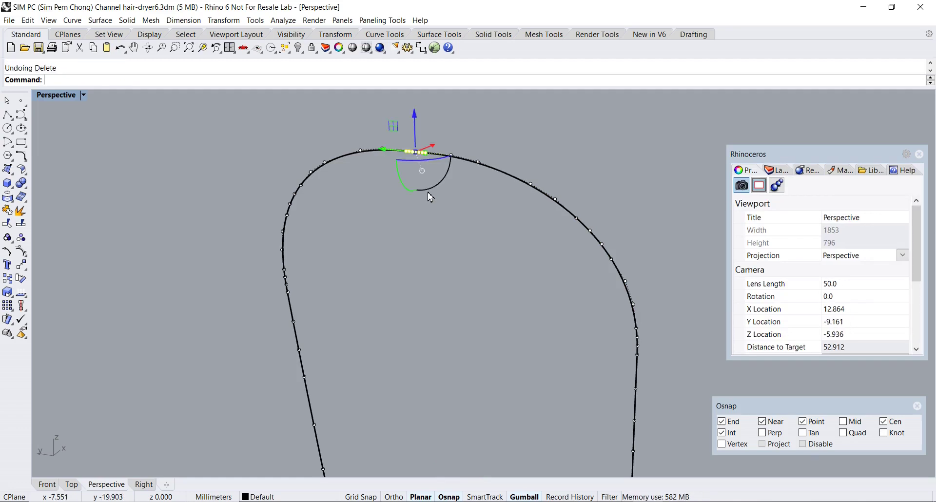
key("Escape")
left_click(411, 155)
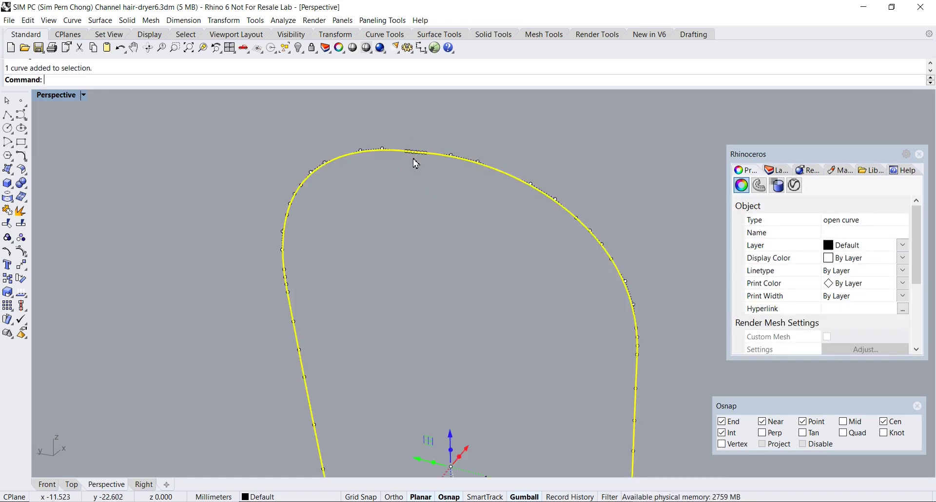
right_click_drag(438, 183, 416, 227)
left_click(416, 226)
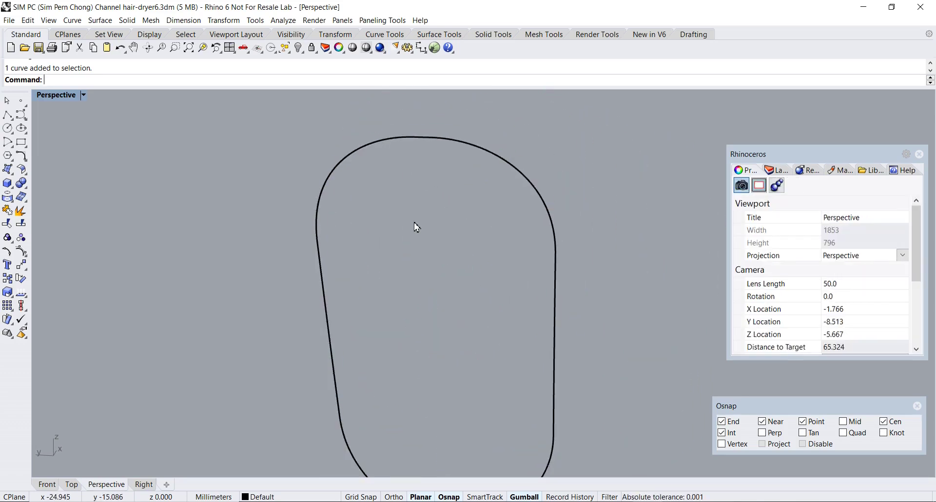
left_click(413, 142)
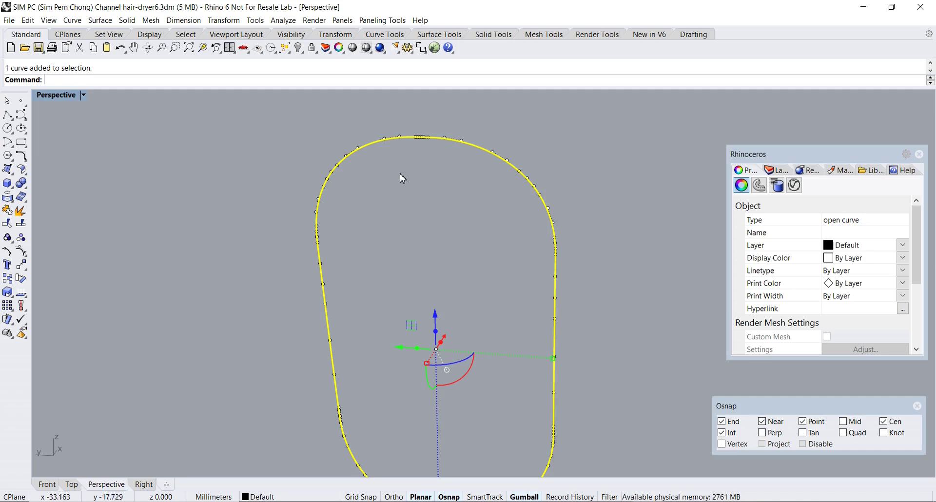
Step: Return to the four-view layout and select the capsule curve in the Front view
double_click(57, 96)
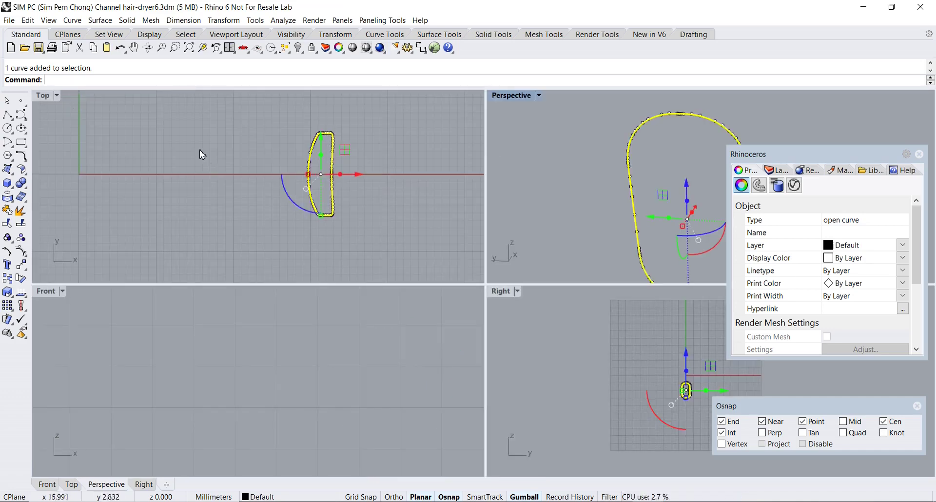
scroll(322, 379, "down", 8)
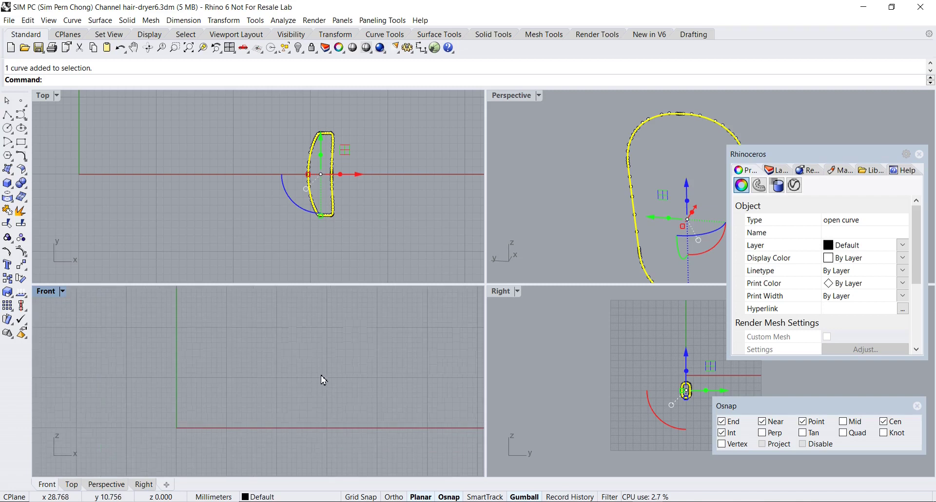
scroll(346, 396, "up", 6)
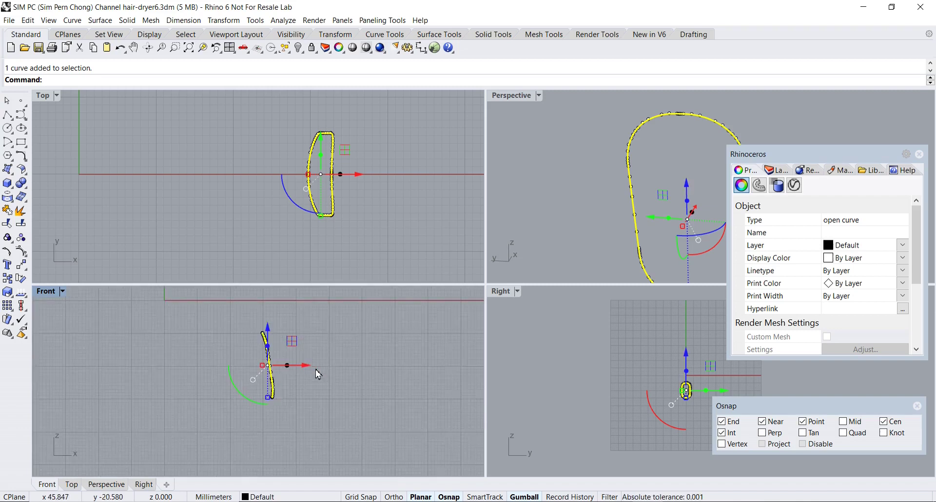
left_click(329, 372)
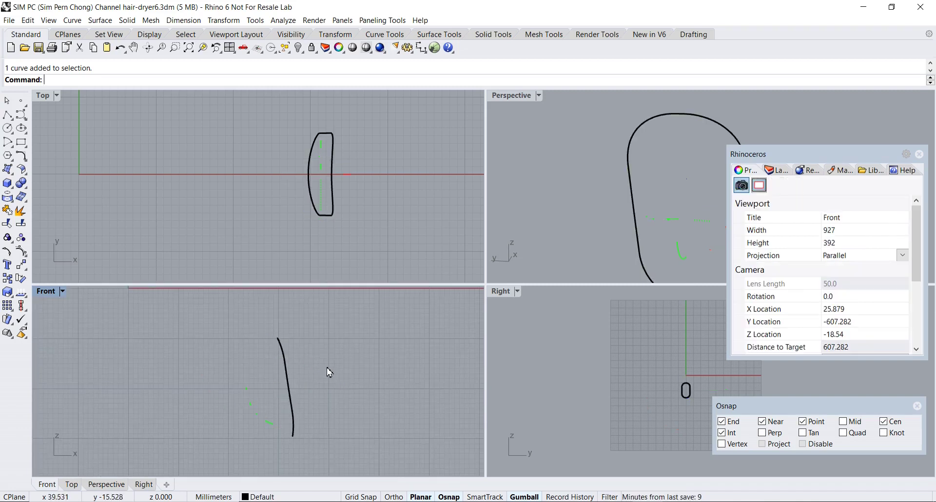
left_click(287, 360)
scroll(323, 365, "up", 3)
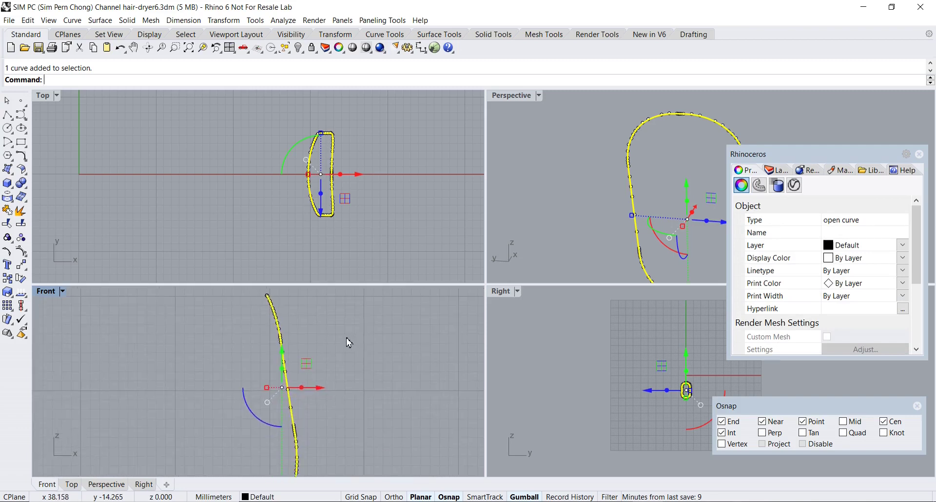
scroll(349, 342, "down", 4)
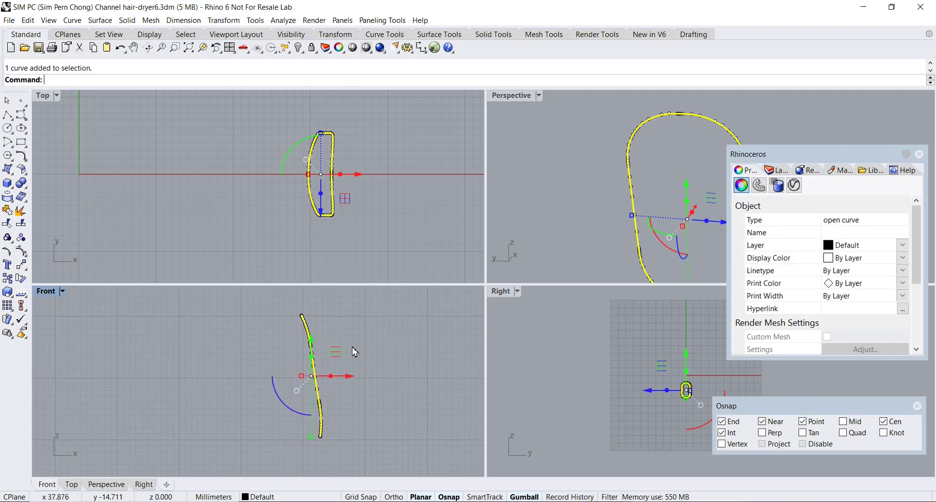
Step: Draw a corner-to-corner rectangular plane in the Front view spanning the capsule curve
left_click(8, 169)
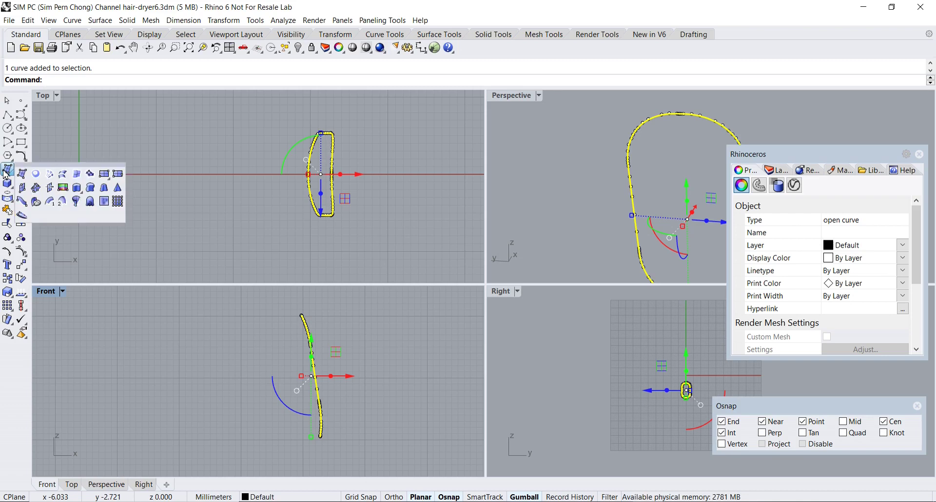
left_click(104, 174)
left_click(246, 296)
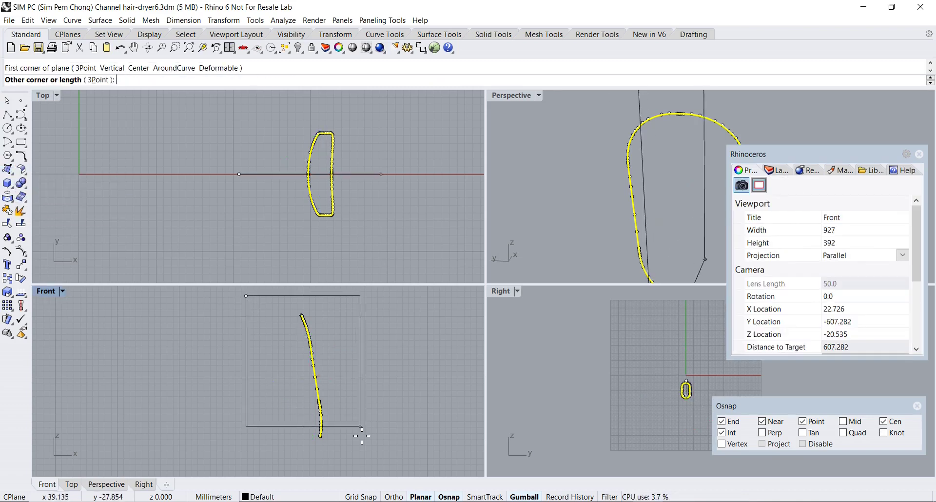
left_click(371, 460)
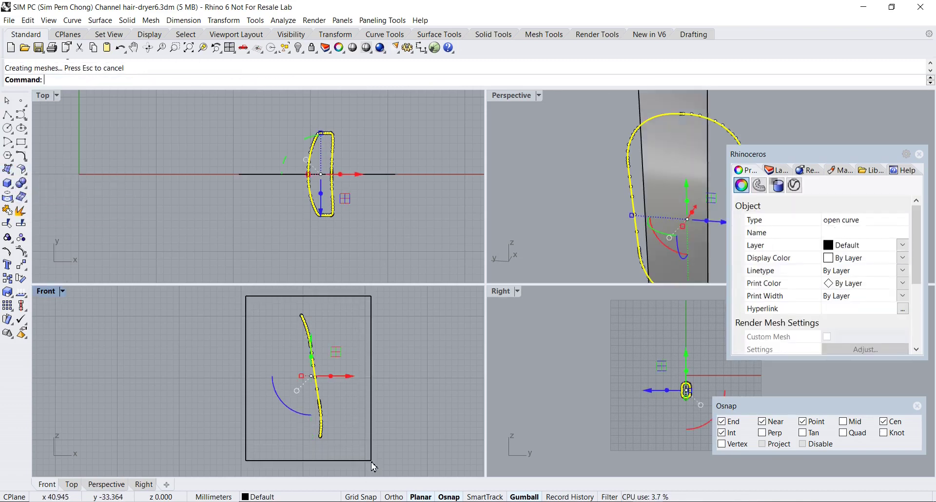
key("Escape")
left_click(371, 386)
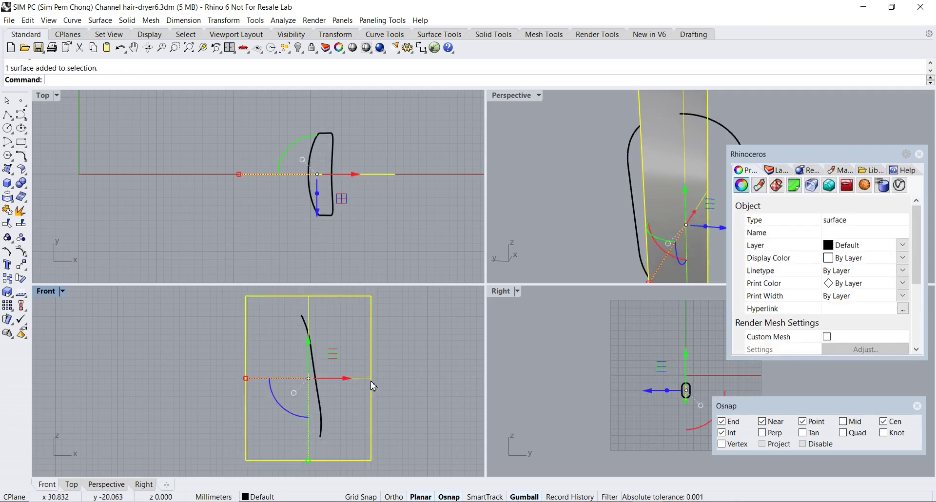
key("Escape")
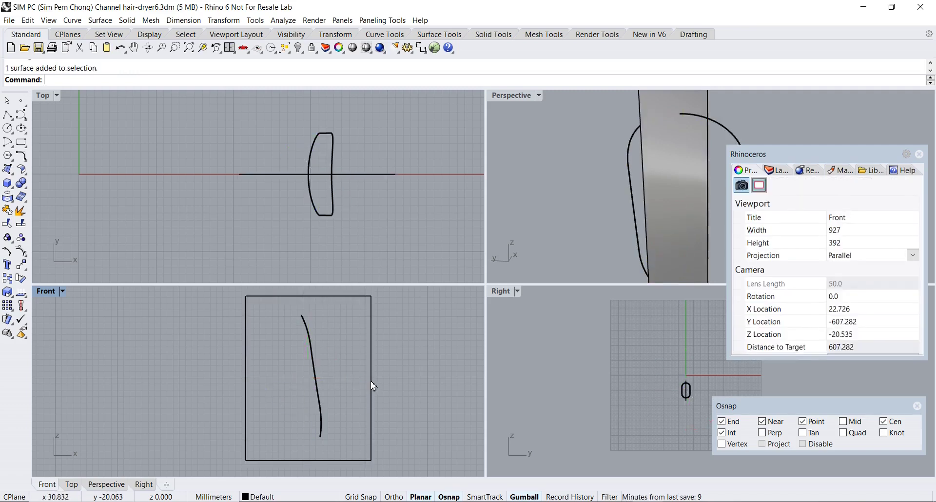
double_click(510, 95)
right_click_drag(496, 184, 473, 203)
Step: Split the capsule outline curve using the vertical plane as the cutter
left_click(21, 222)
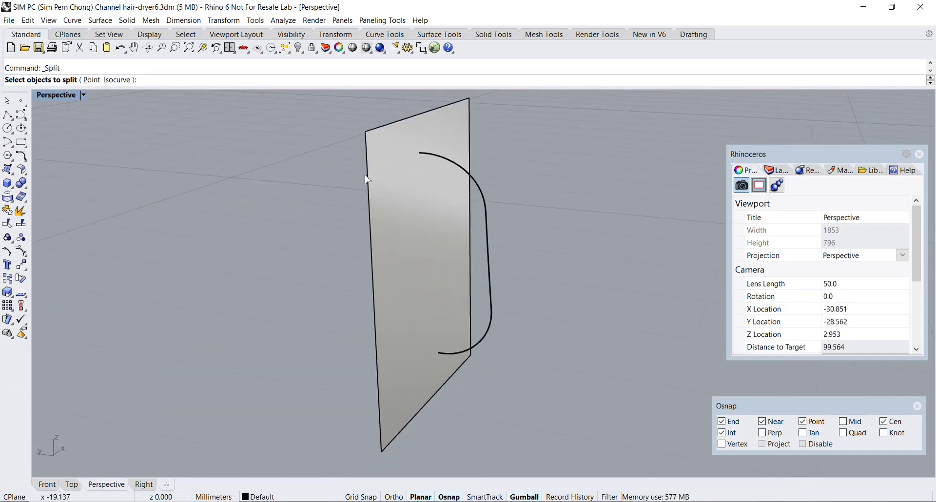
left_click(468, 171)
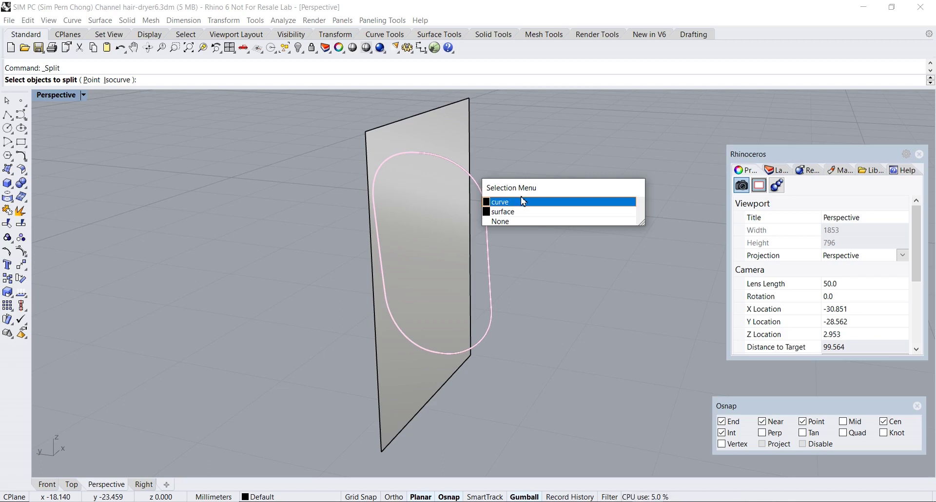
left_click(522, 201)
key("Return")
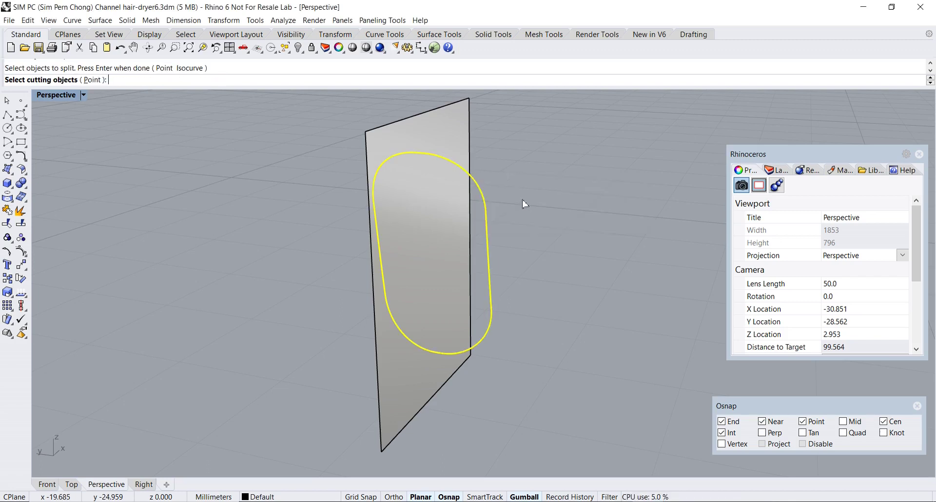
left_click(440, 140)
key("Return")
Step: Delete the cutting plane and the lower-left piece of the outline
left_click(413, 142)
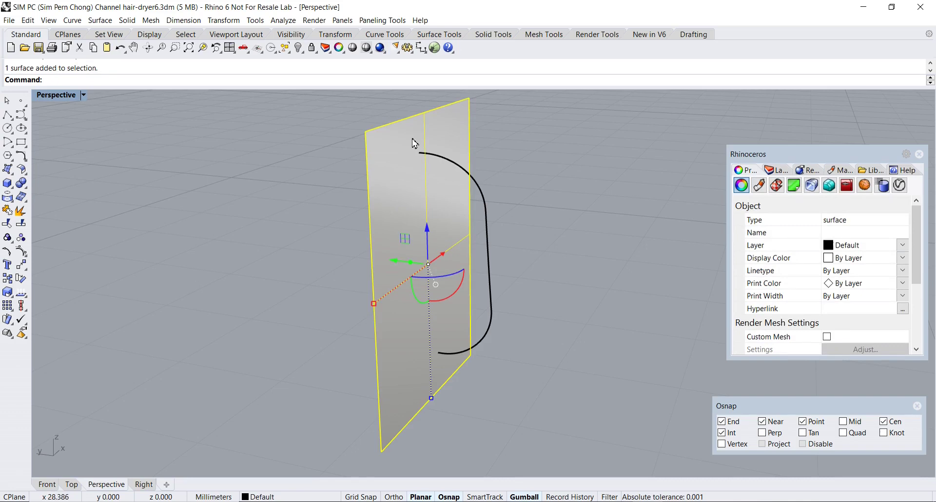
key("Delete")
left_click(403, 155)
key("Escape")
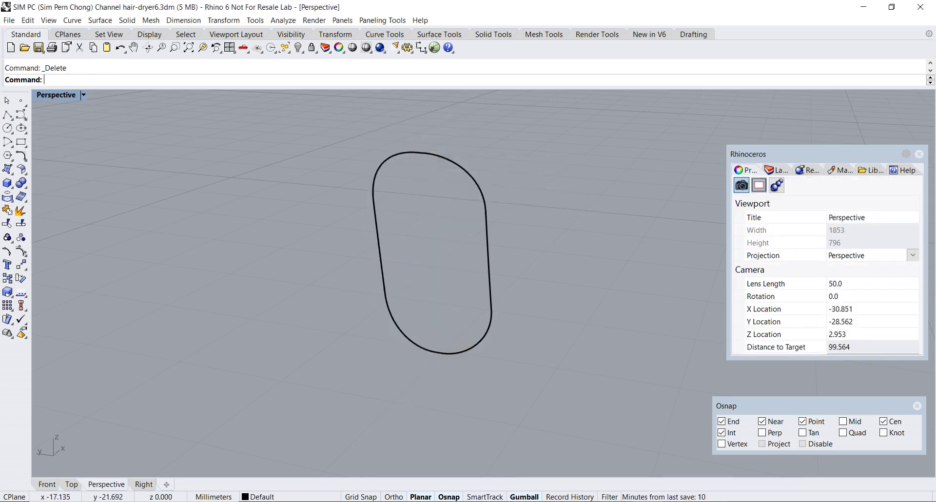
left_click(388, 315)
key("Delete")
Step: Delete the remaining left outline piece and select the right half
left_click(390, 160)
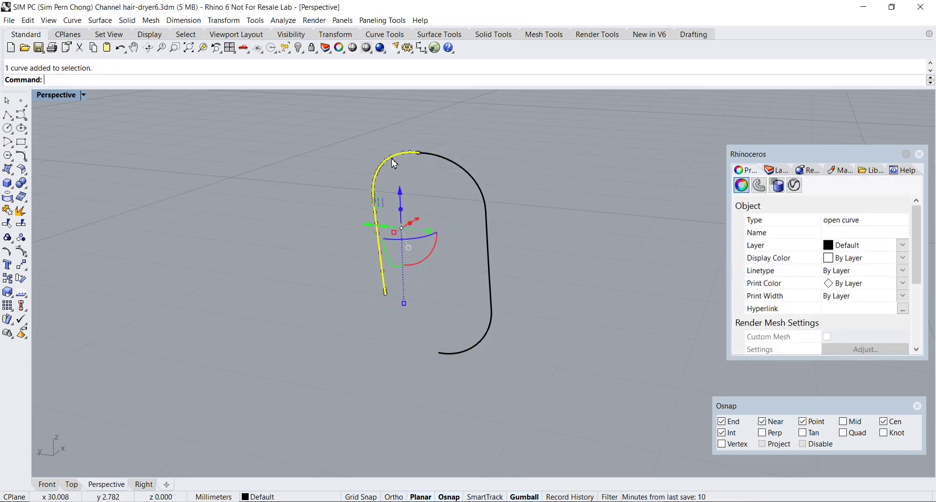
key("Delete")
left_click(453, 166)
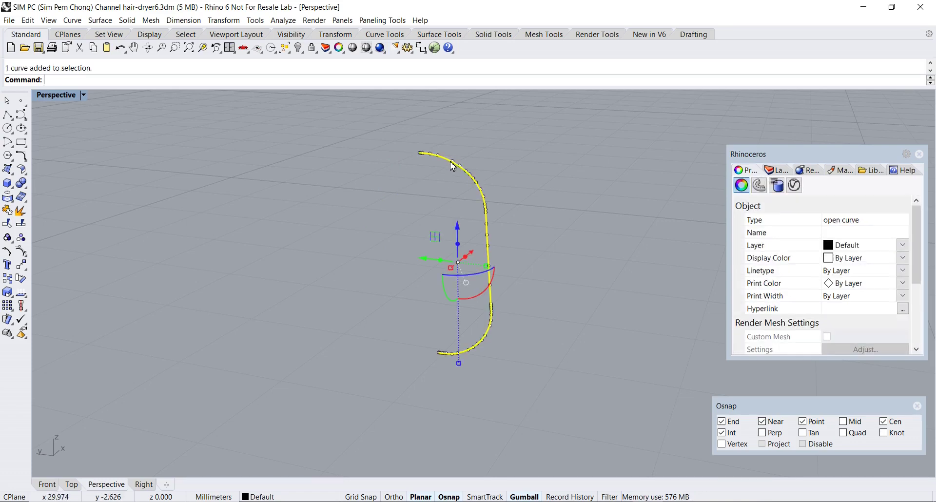
scroll(443, 181, "up", 3)
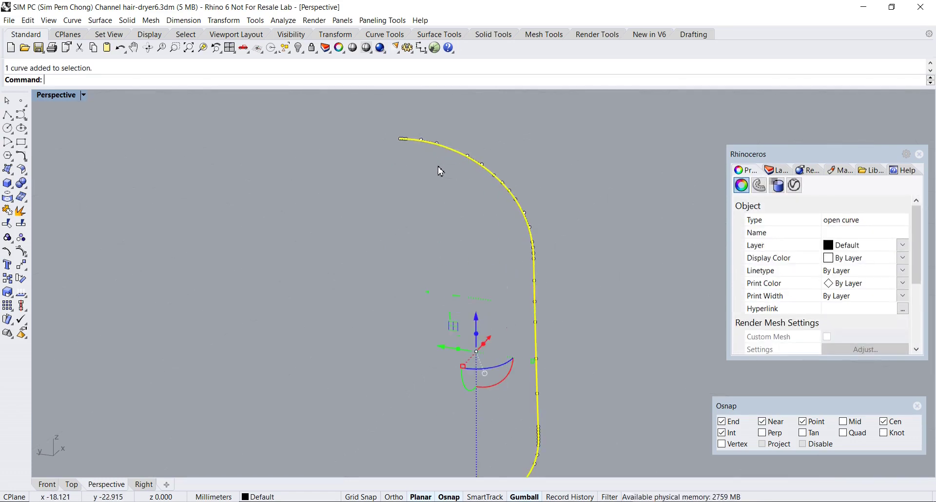
Step: Rebuild the right half with RebuildCrvNonUniform to 36 points at 0.001 tolerance
type("RebuildCrvNonUniform")
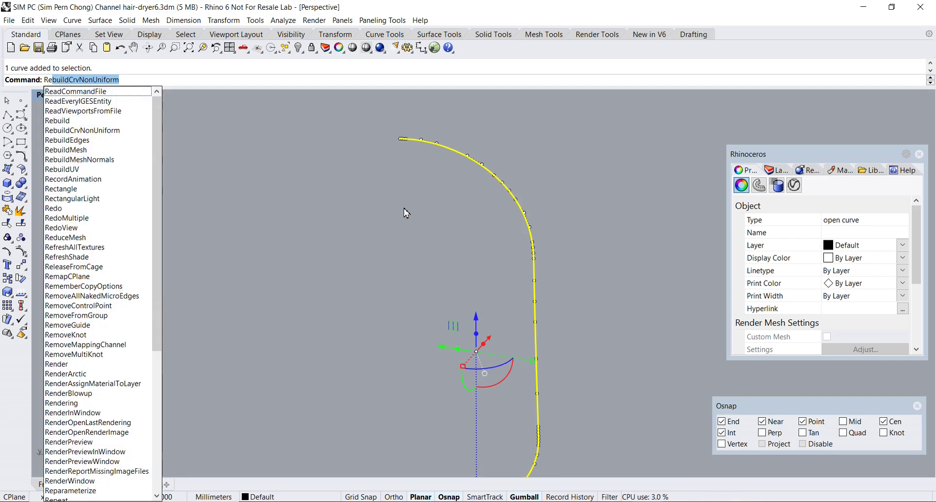
key("Return")
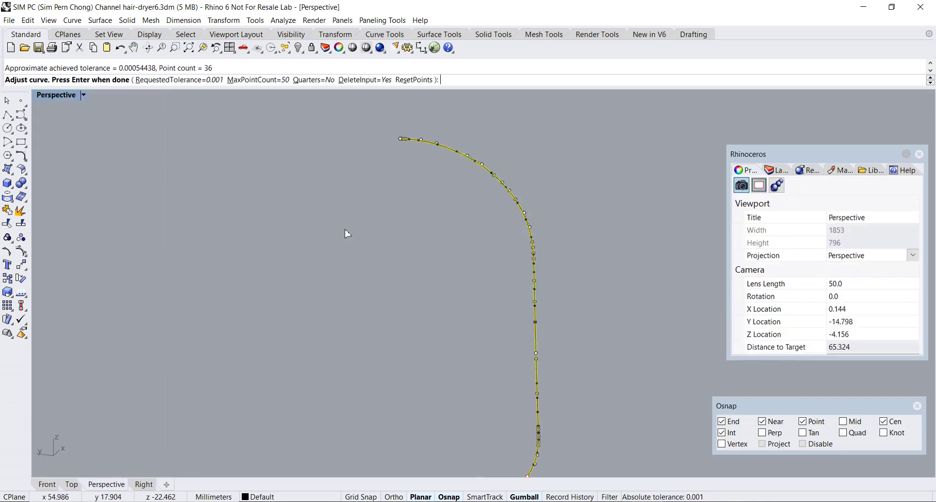
key("Return")
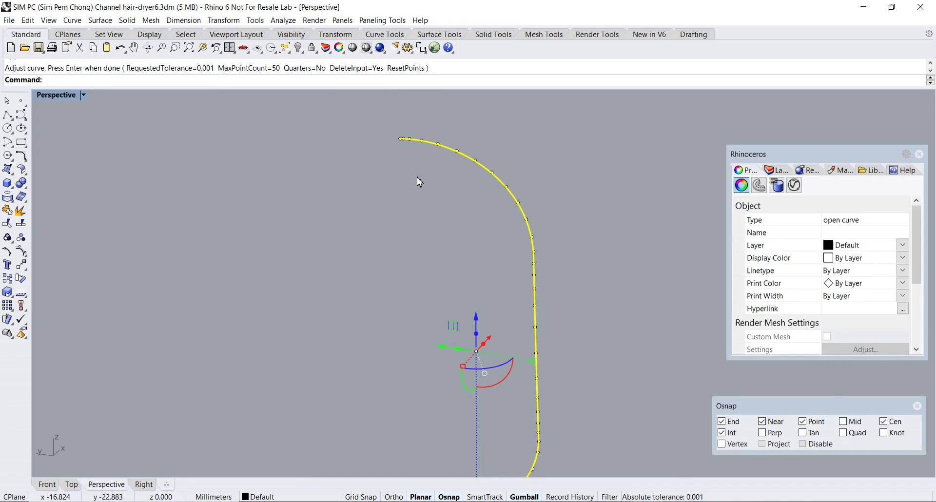
scroll(419, 182, "down", 3)
left_click(418, 169)
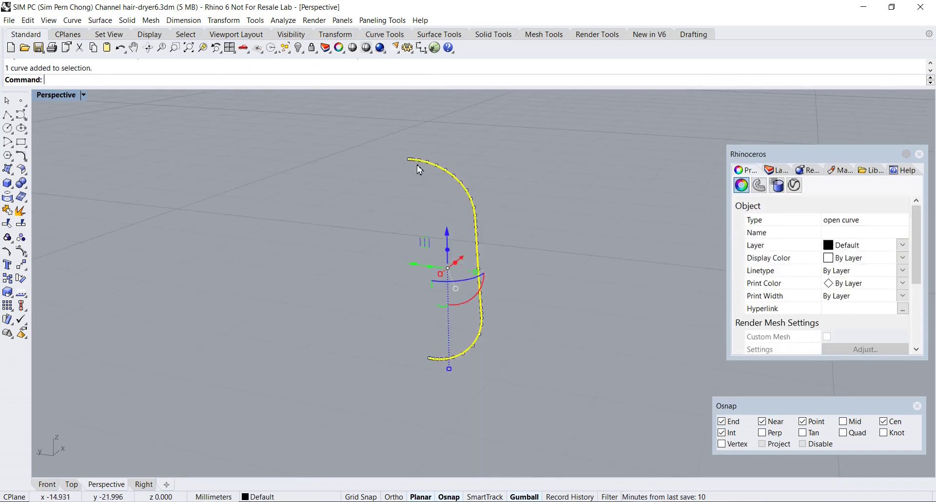
right_click_drag(418, 200, 407, 266)
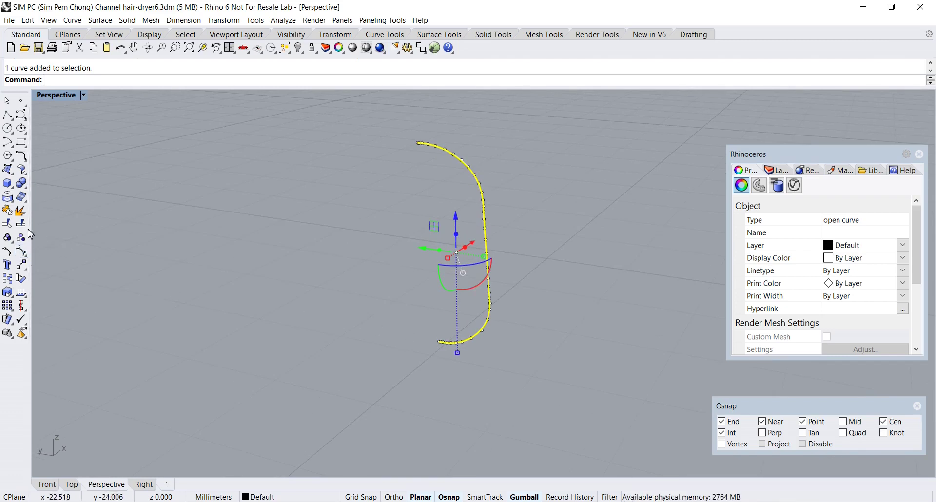
Step: Mirror a copy of the rebuilt half across the x-axis in Top view with Grid Snap
left_click(22, 265)
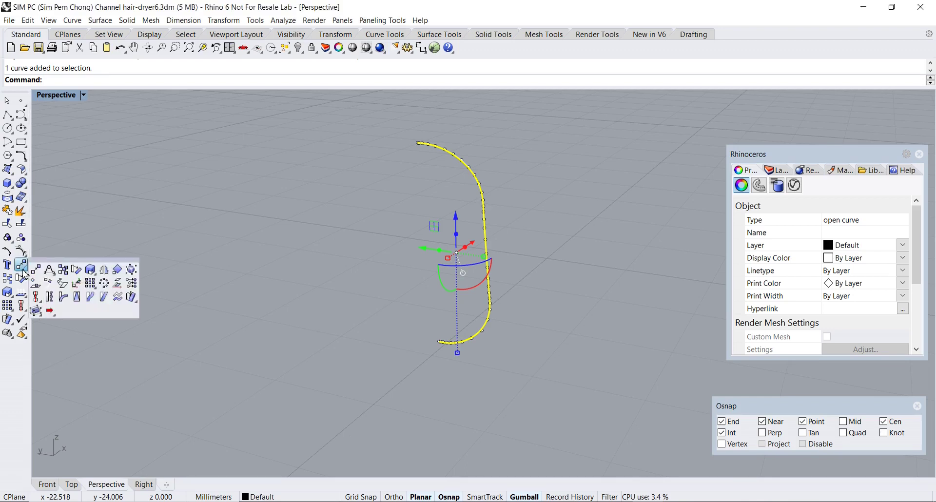
left_click(104, 270)
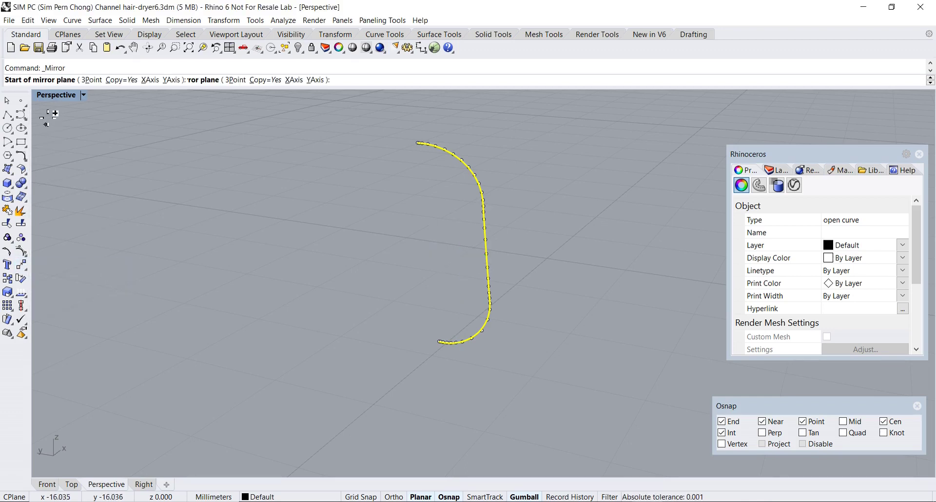
double_click(48, 100)
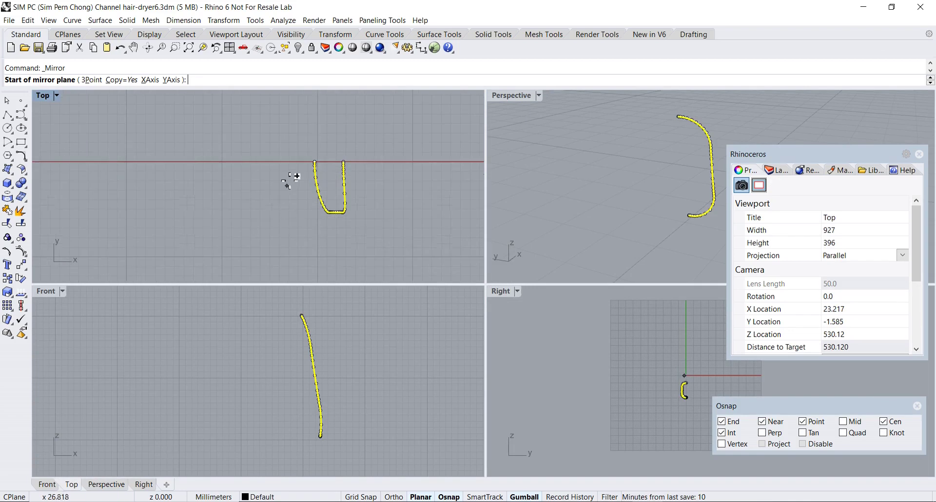
left_click(360, 497)
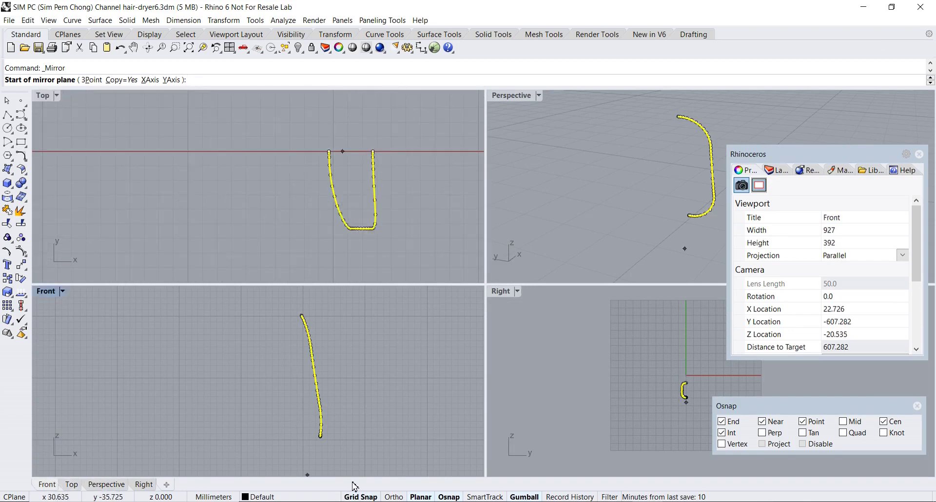
left_click(304, 153)
left_click(288, 148)
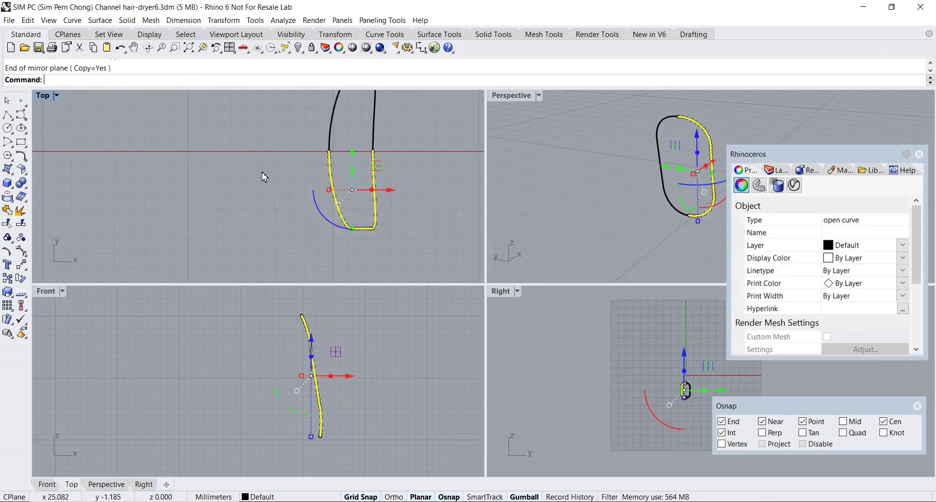
Step: Join the left and right halves into one closed capsule outline
double_click(512, 96)
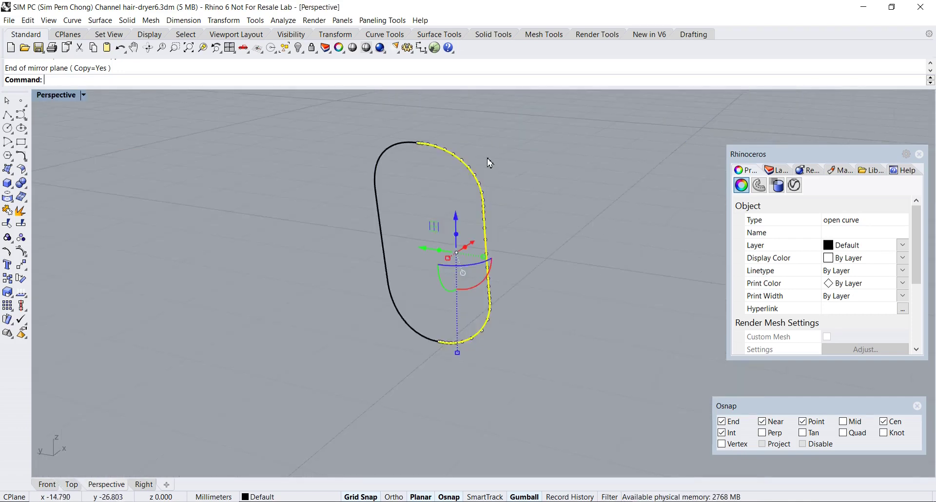
key("Escape")
scroll(426, 163, "up", 3)
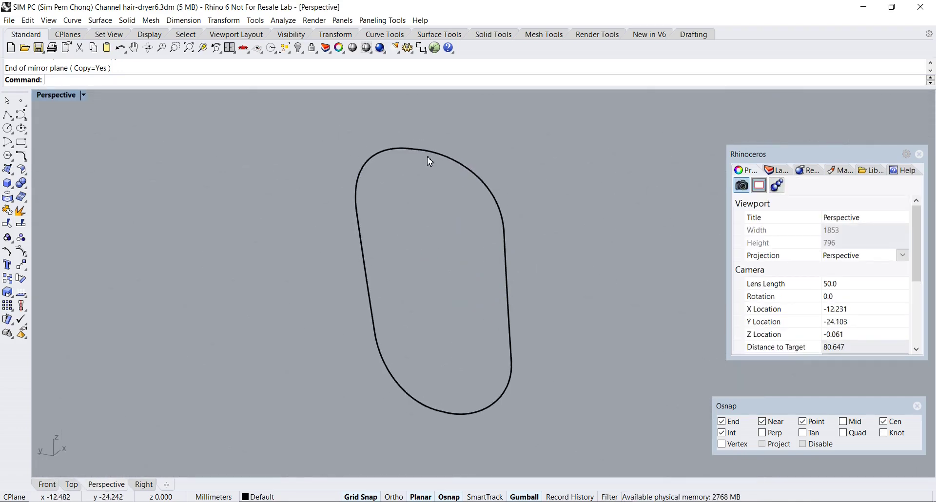
left_click(428, 154)
key("Escape")
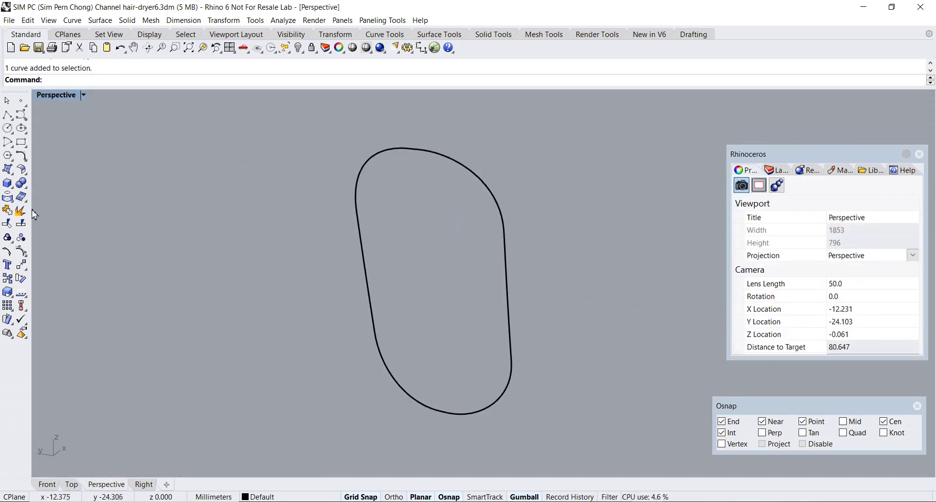
left_click(8, 211)
left_click(373, 160)
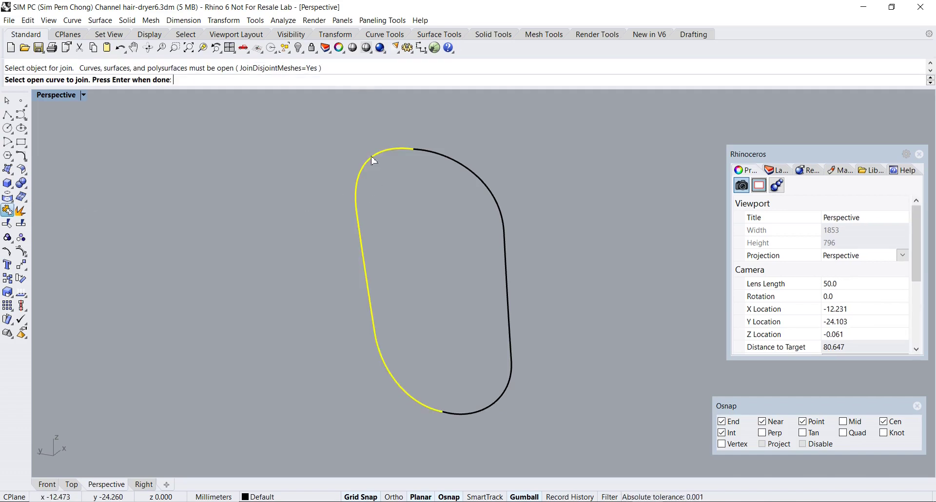
left_click(428, 154)
left_click(423, 155)
scroll(421, 156, "up", 3)
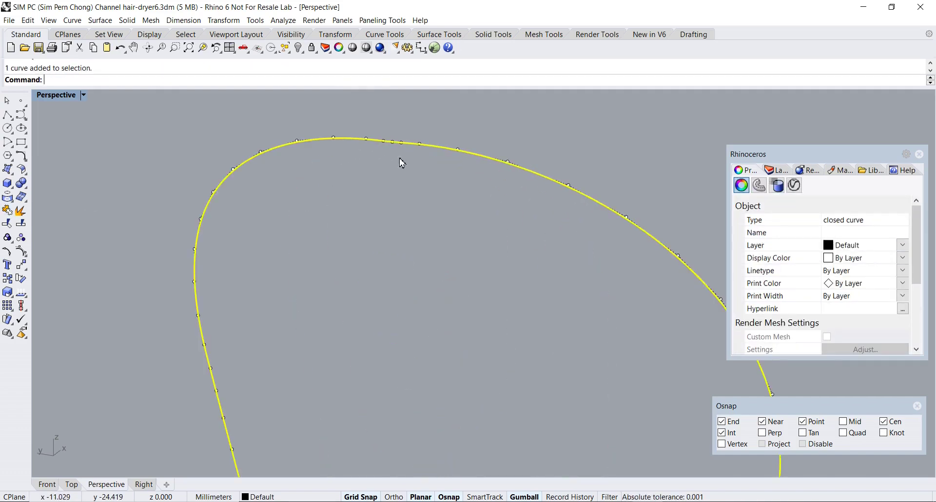
Step: Delete three control points at the top of the curve in the maximized Right view
double_click(48, 97)
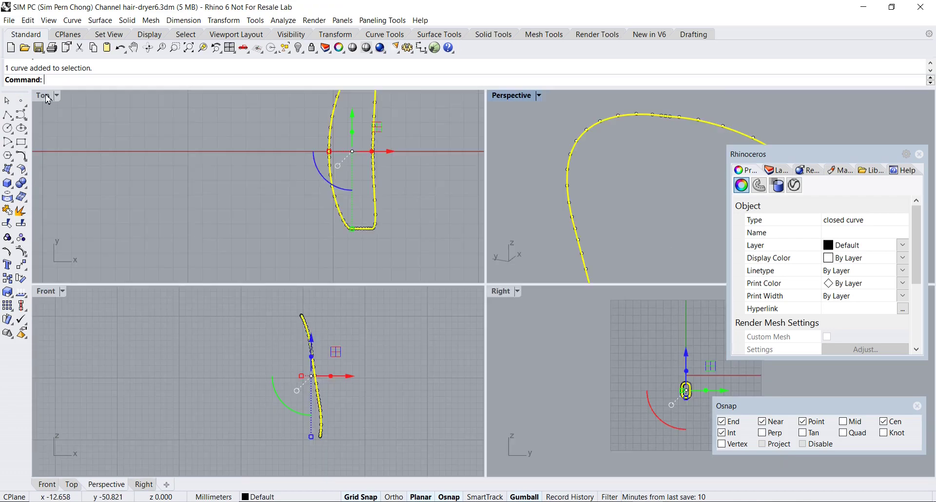
double_click(500, 291)
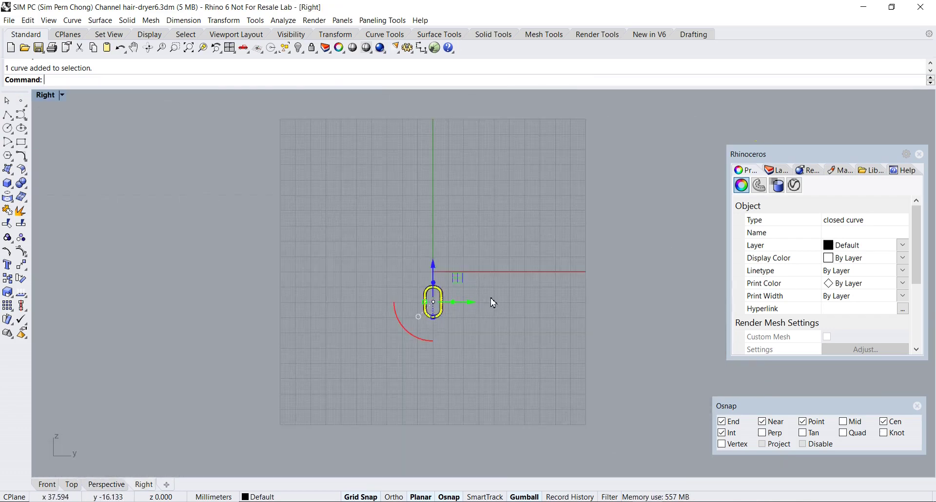
scroll(492, 303, "up", 5)
scroll(350, 348, "up", 8)
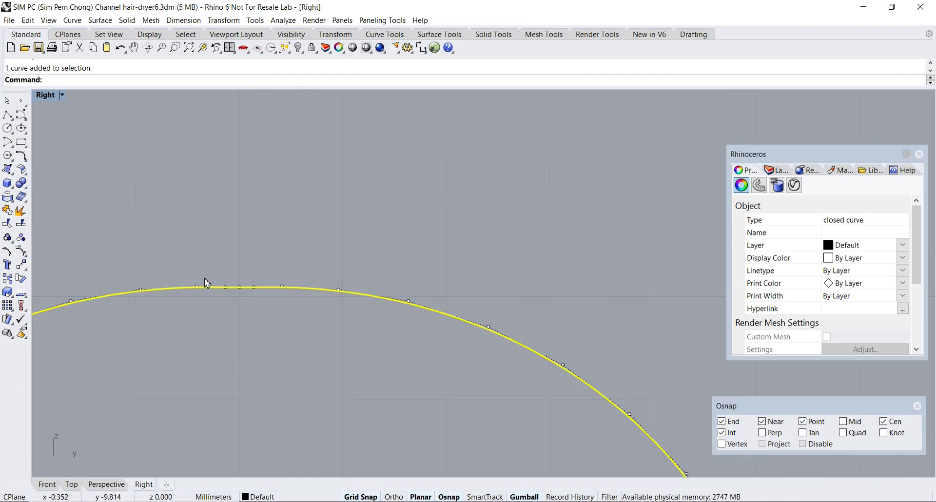
left_click_drag(214, 276, 267, 312)
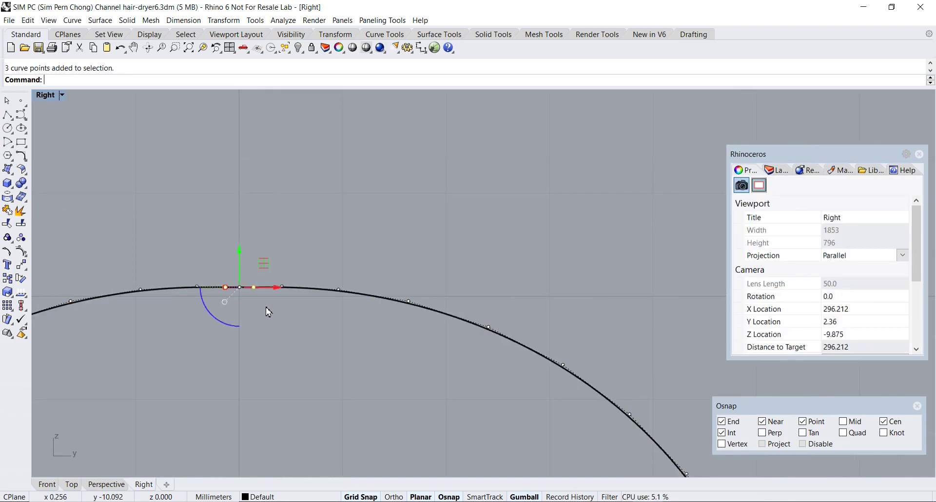
key("Delete")
Step: Delete the bottom control points to flatten the arc, then check it in an orbited Perspective view
scroll(274, 321, "down", 8)
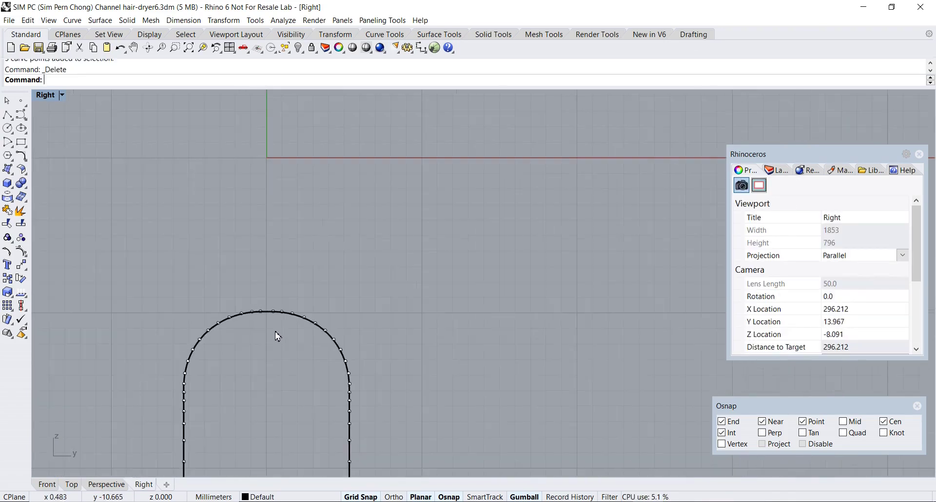
scroll(328, 319, "up", 8)
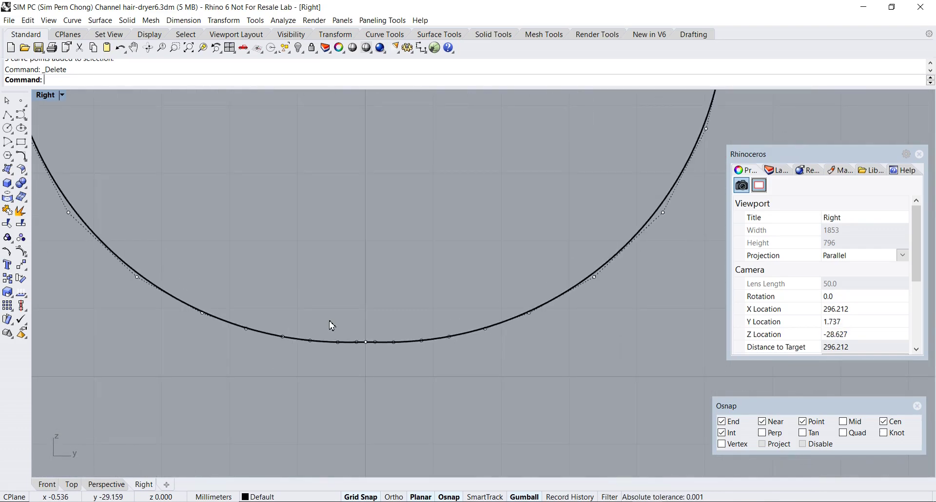
left_click_drag(365, 350, 403, 370)
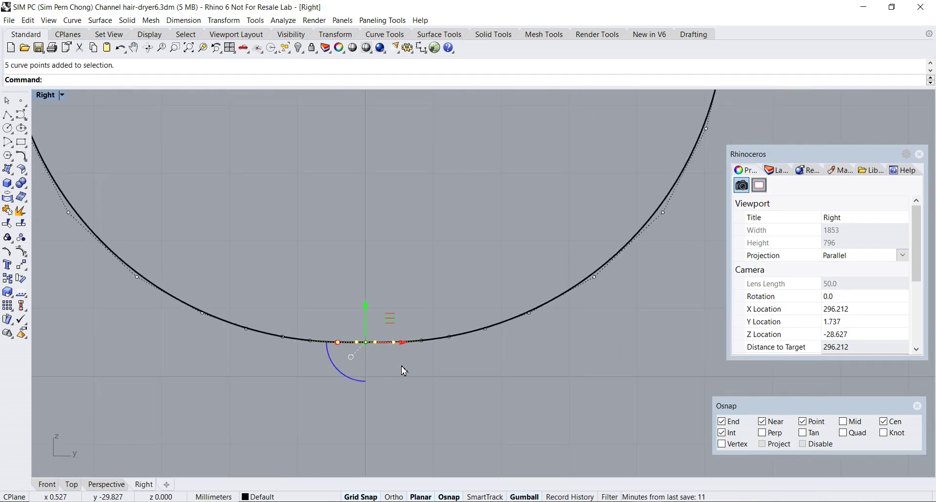
key("Delete")
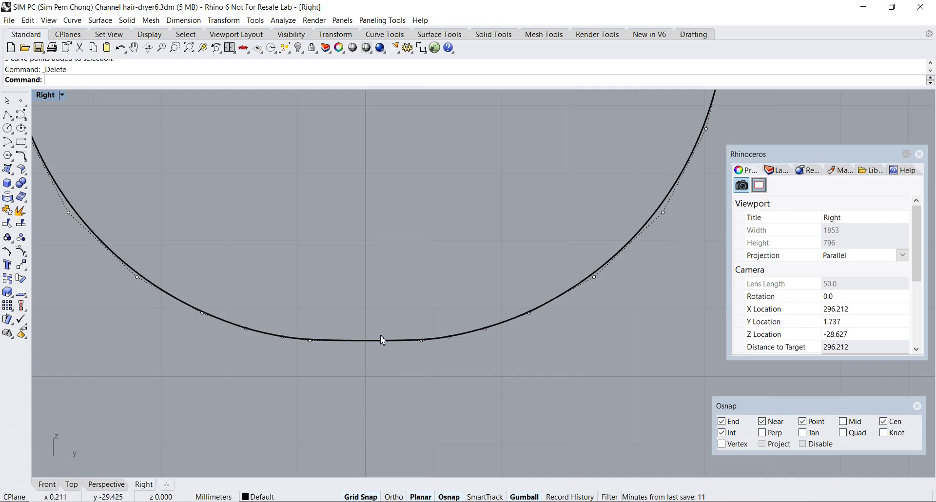
scroll(382, 339, "down", 5)
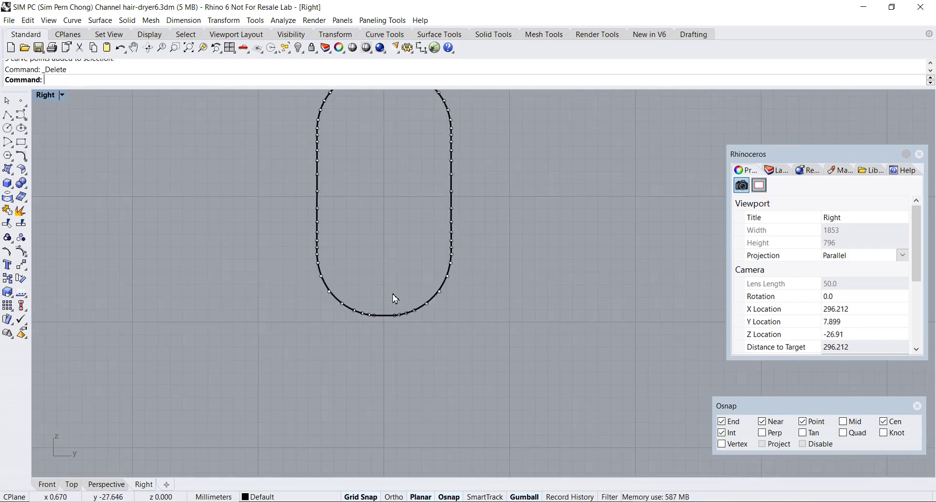
double_click(45, 95)
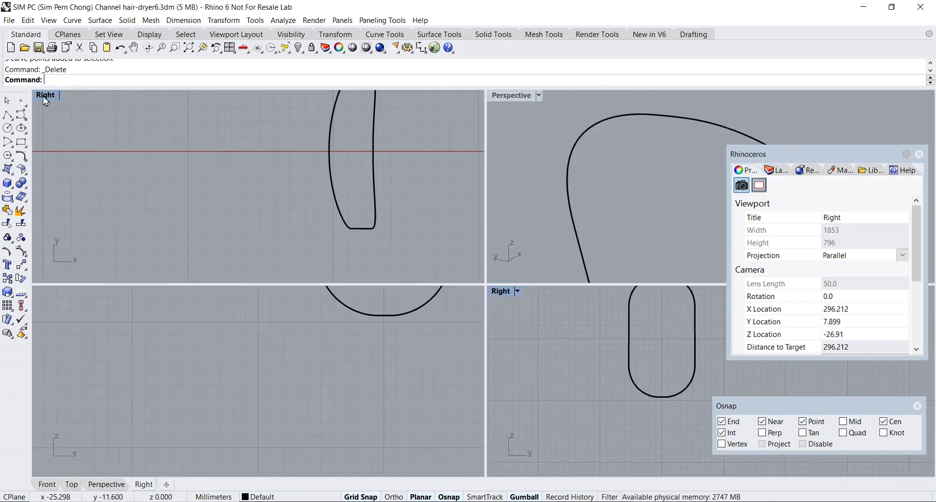
double_click(510, 95)
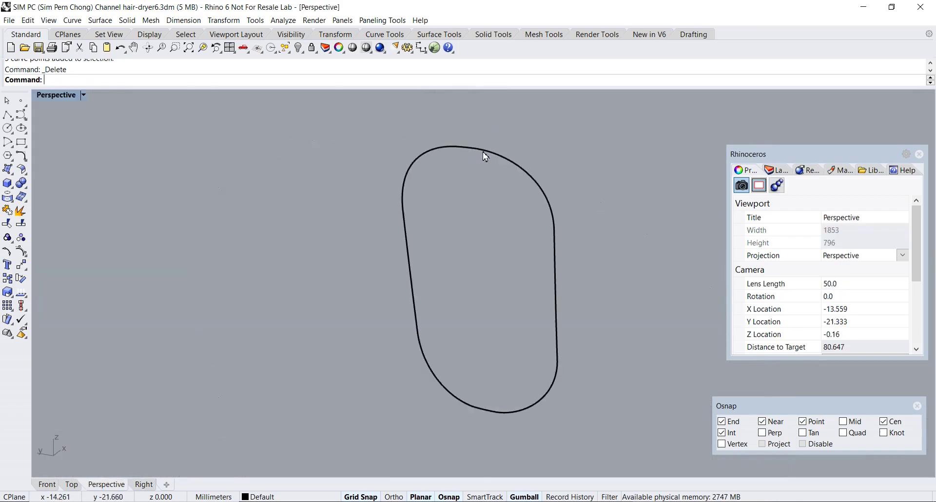
right_click_drag(484, 152, 459, 210)
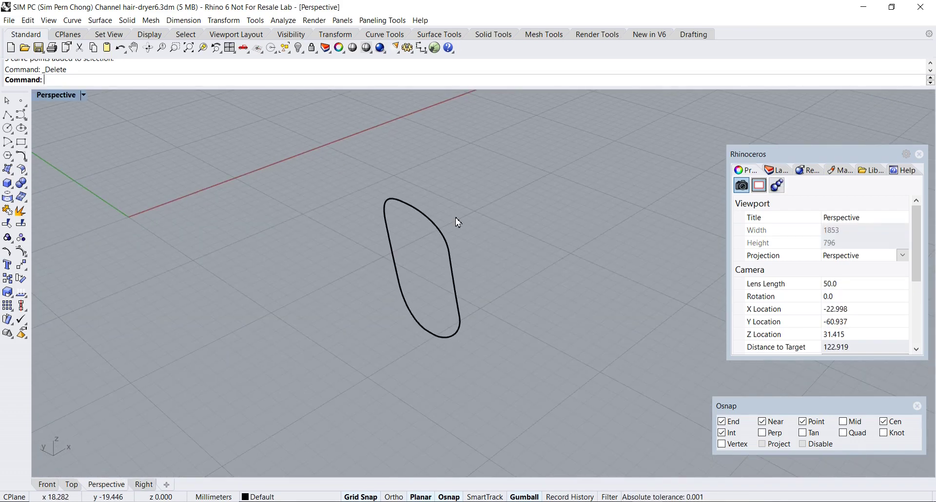
Step: Show the hidden hair dryer body and select the closed button outline curve
left_click(298, 47)
left_click(406, 205)
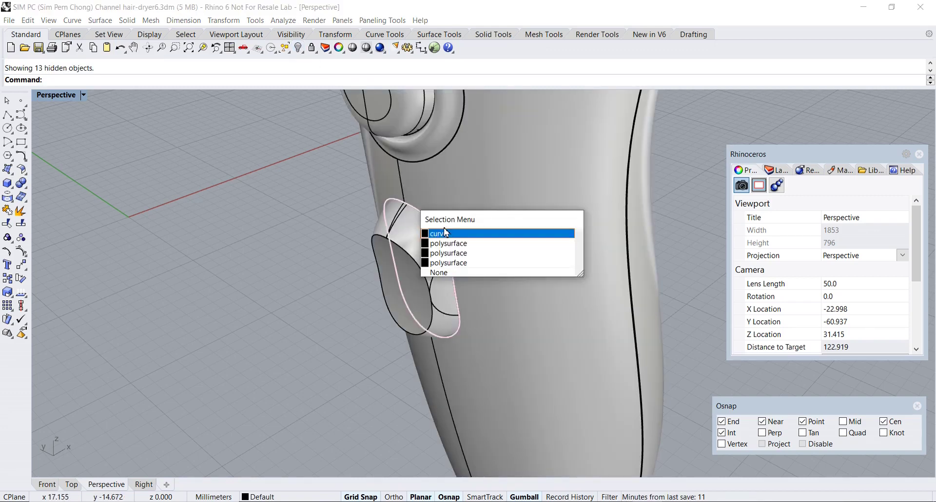
left_click(449, 235)
right_click_drag(351, 215, 401, 204)
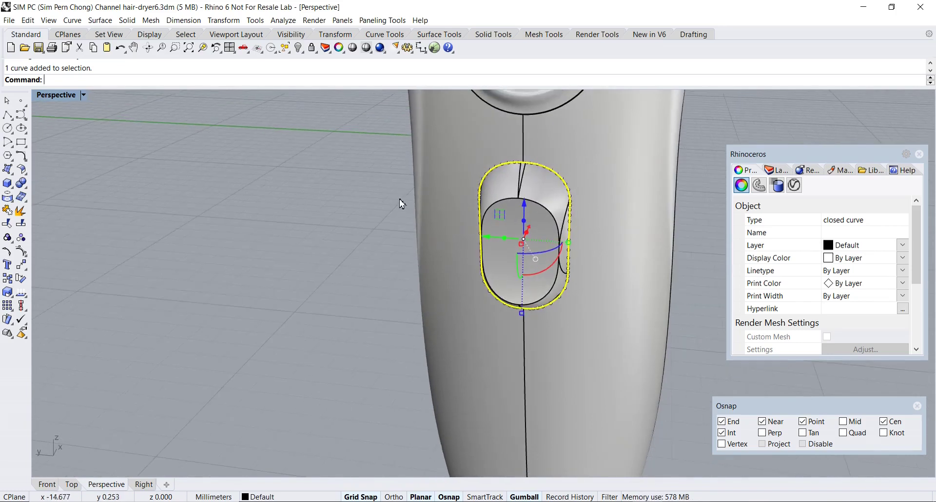
Step: Offset the button outline 3 units outward in the maximized Right view
double_click(56, 95)
double_click(500, 291)
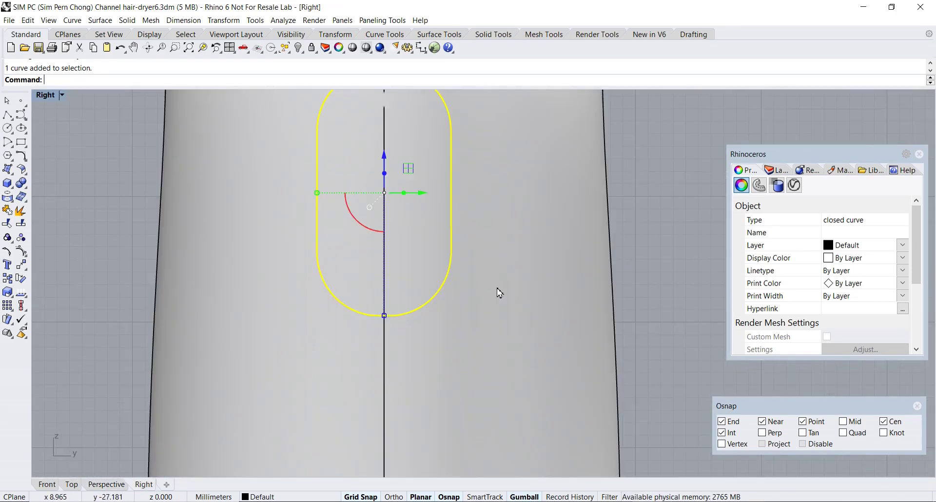
right_click_drag(497, 290, 459, 324)
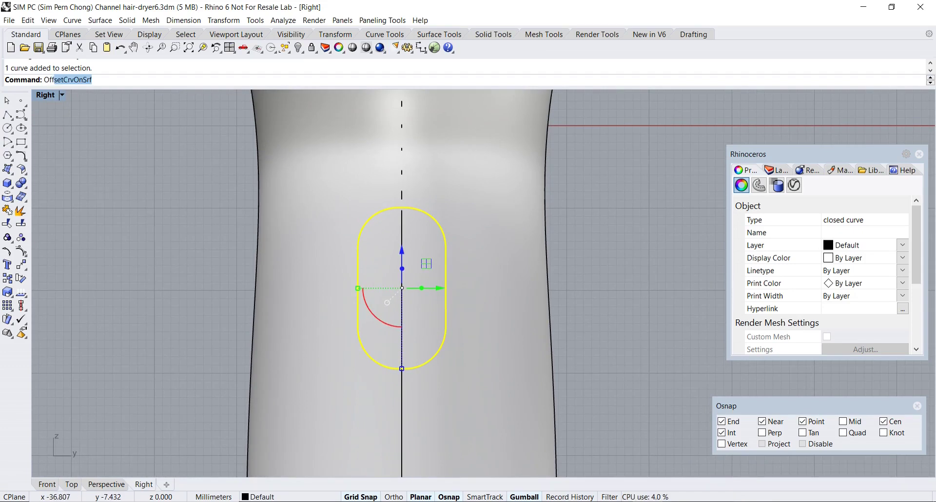
type("ffset")
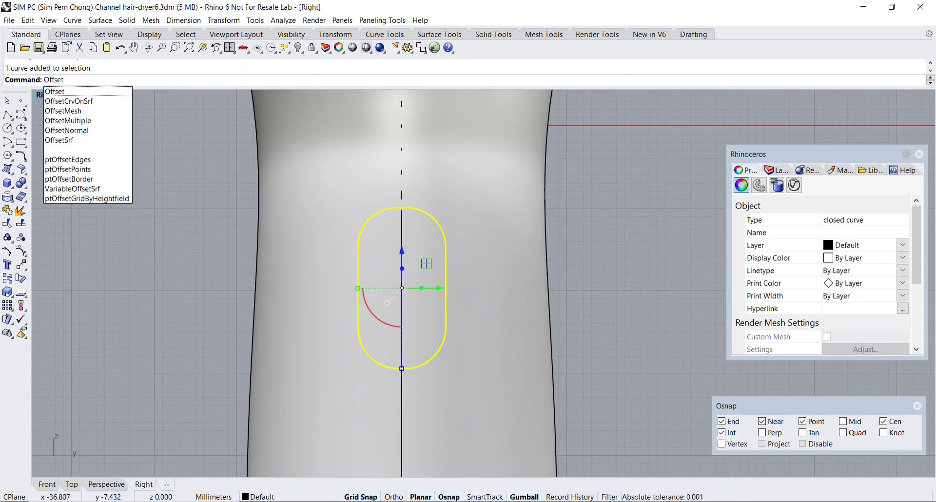
key("Return")
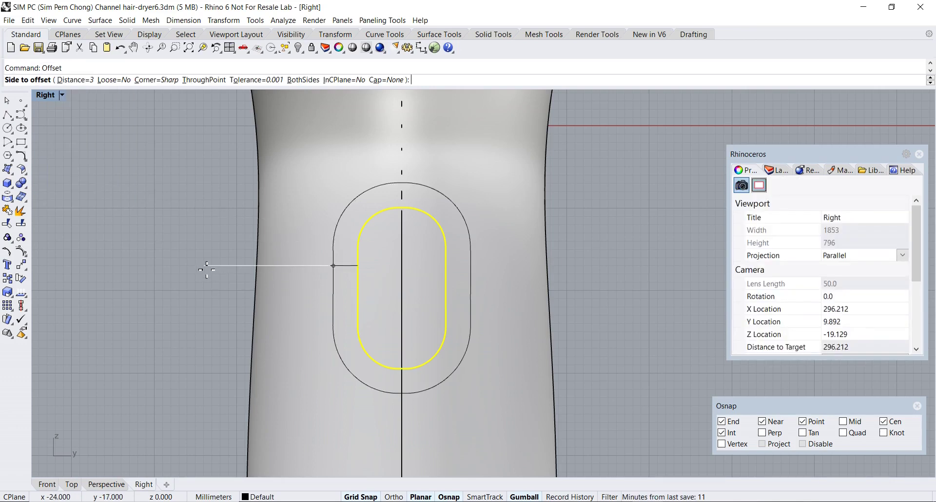
left_click(206, 265)
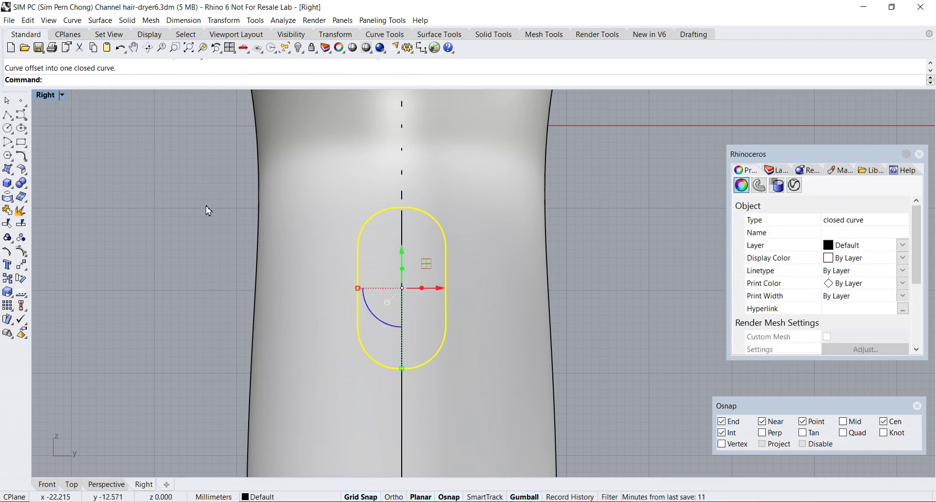
Step: Switch the Right view to Wireframe and select the new outer offset outline
left_click(52, 95)
left_click(63, 124)
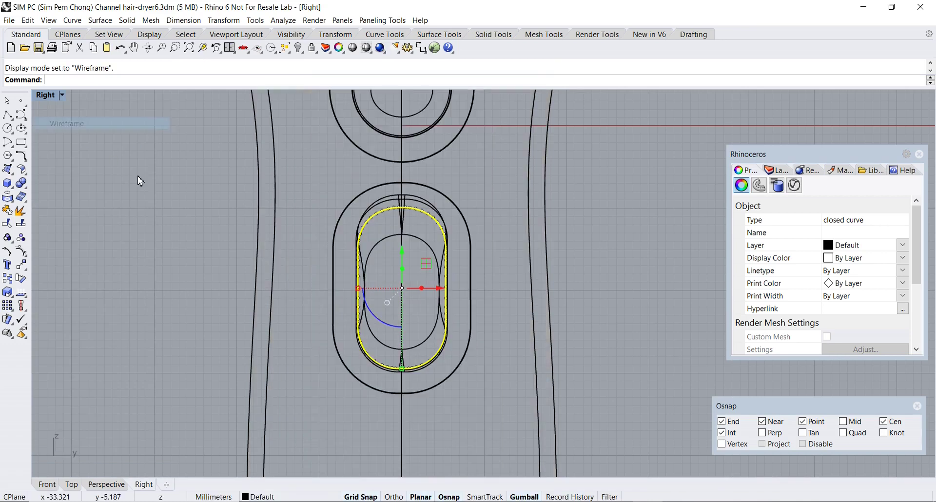
left_click(331, 242)
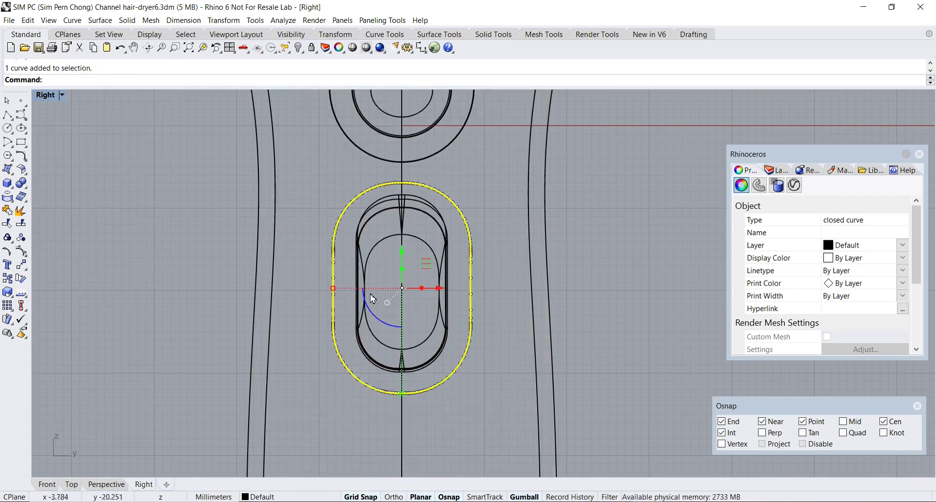
scroll(358, 294, "up", 2)
scroll(347, 296, "down", 1)
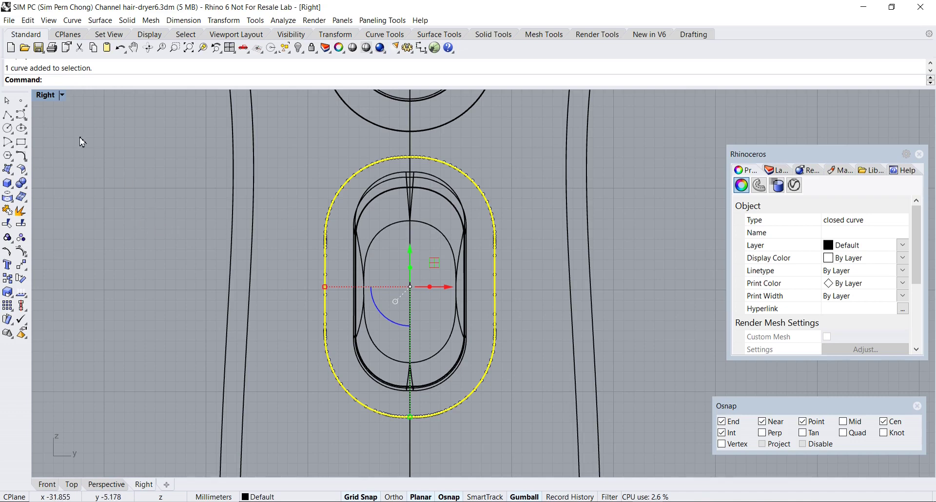
Step: In the maximized Front view, tilt the outer outline to follow the handle and disable Grid Snap
double_click(44, 100)
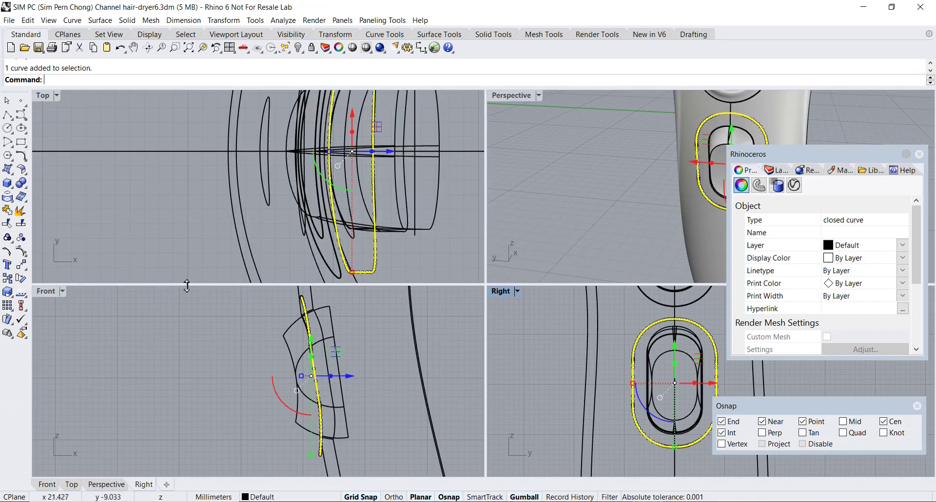
double_click(49, 291)
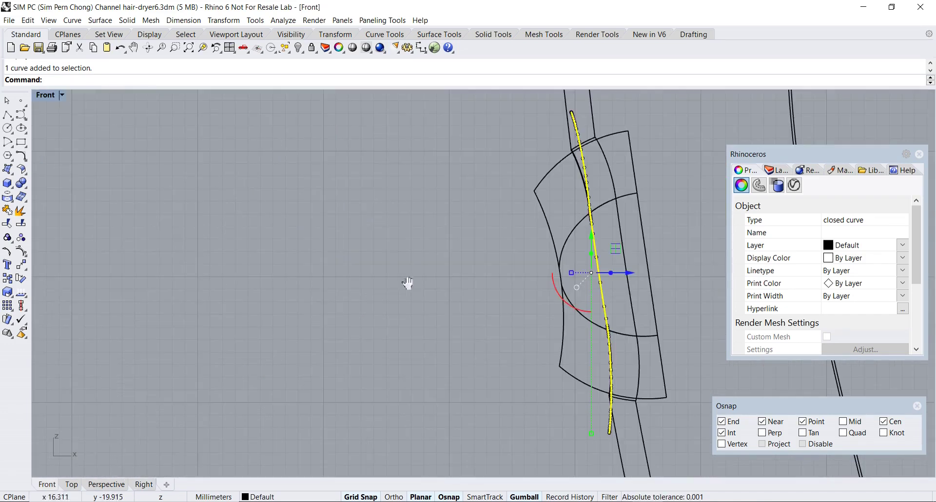
right_click_drag(407, 282, 245, 245)
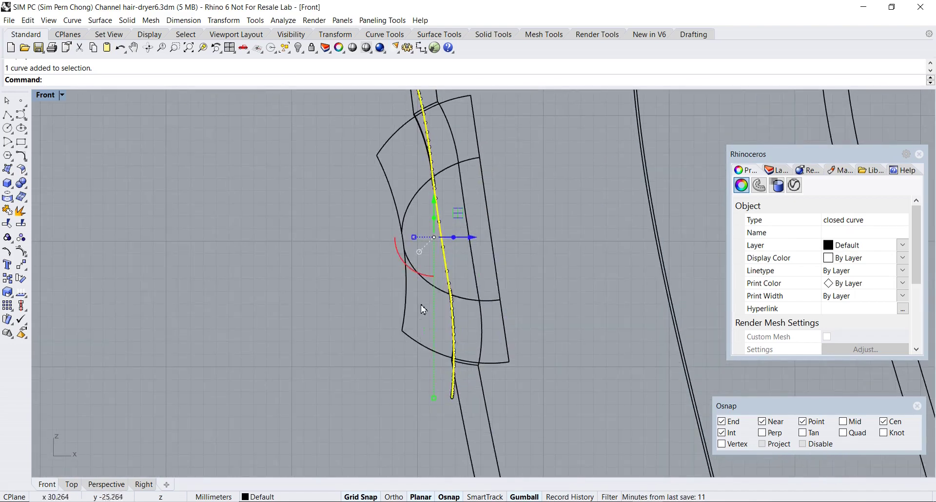
left_click_drag(409, 269, 422, 276)
left_click(362, 495)
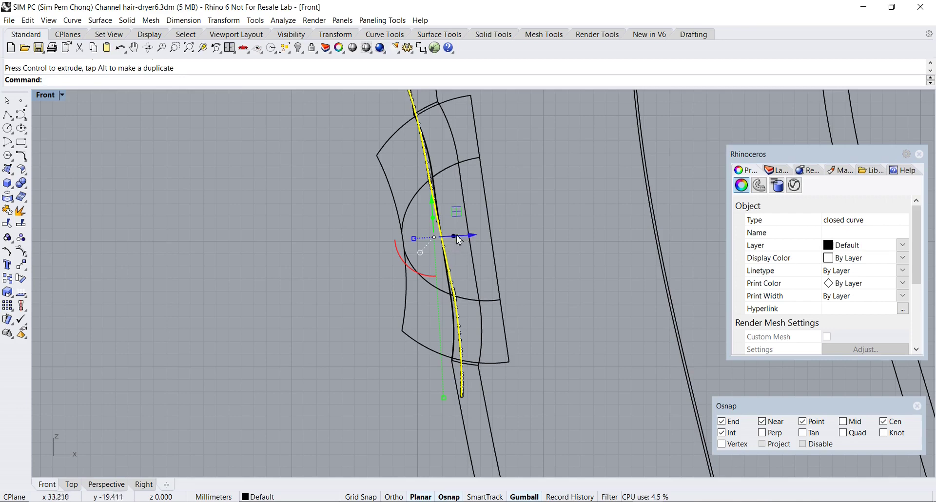
Step: Extrude the outer outline sideways into a band through the handle and shift it to straddle the handle
left_click_drag(464, 238, 584, 236)
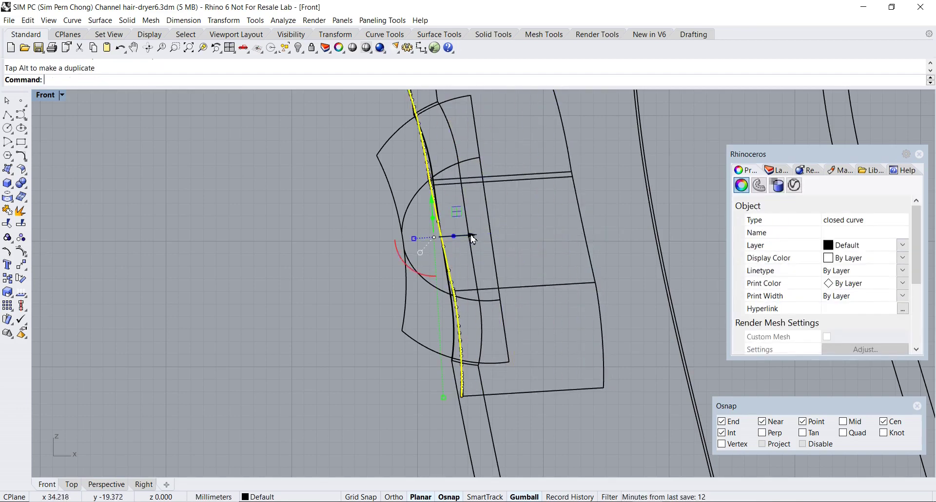
left_click_drag(471, 236, 428, 238)
left_click(565, 288)
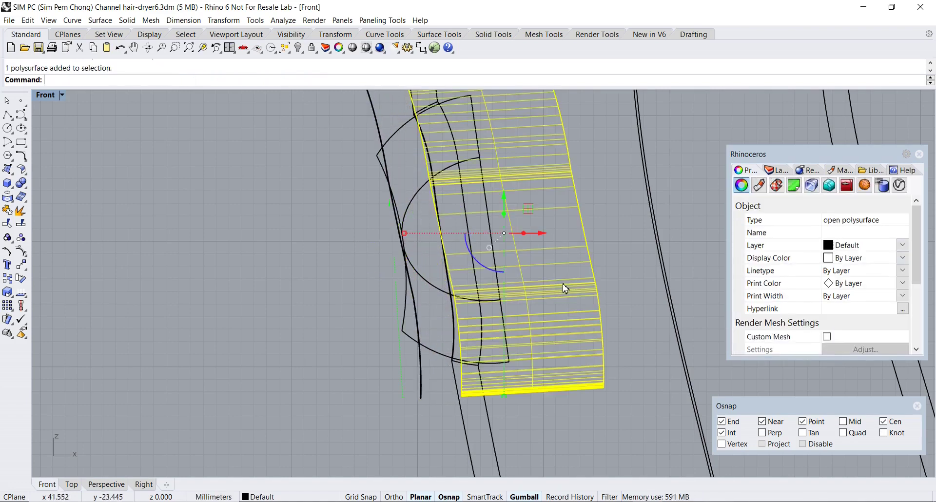
left_click_drag(543, 233, 525, 237)
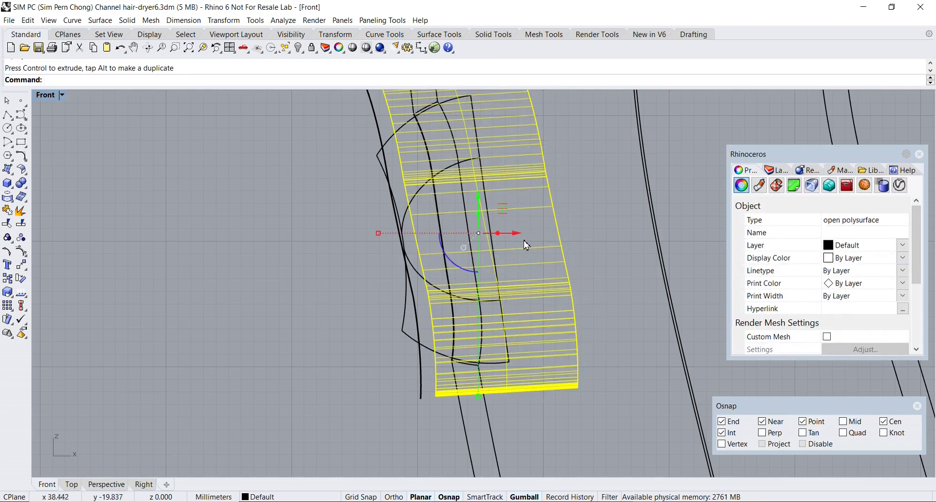
left_click(527, 245)
Step: In the maximized Perspective view, select the extruded band surface near the ring and delete it
double_click(44, 97)
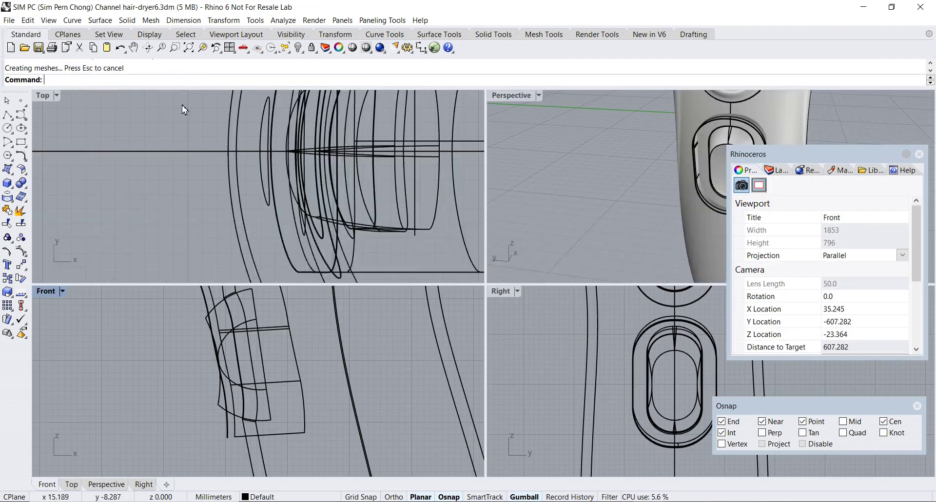
double_click(523, 96)
right_click_drag(522, 100, 504, 143)
left_click(503, 142)
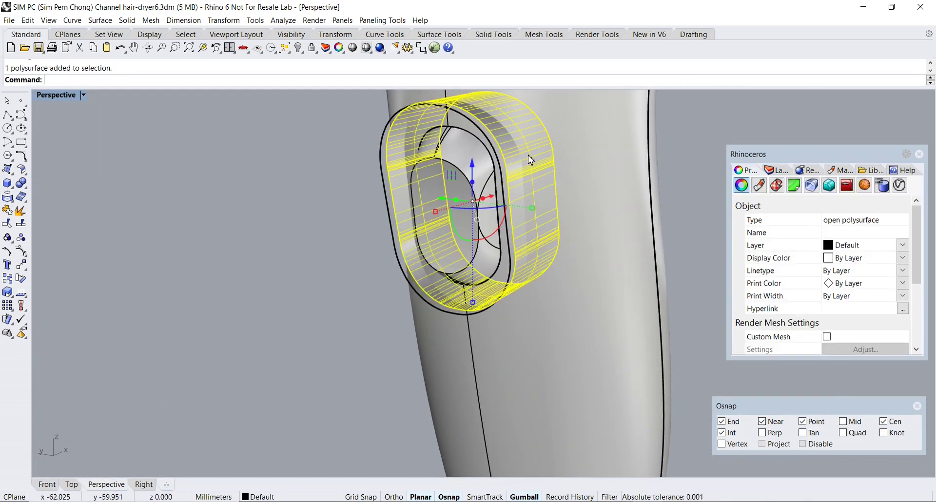
key("Delete")
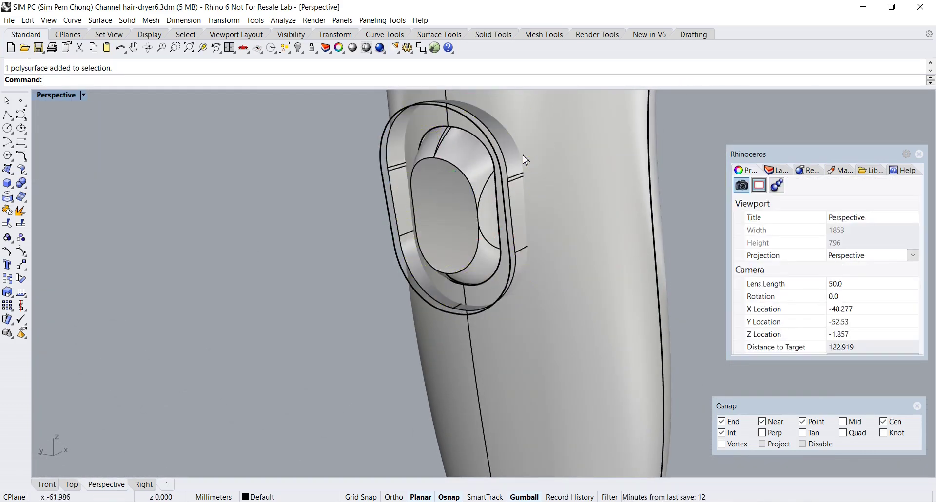
key("ctrl+z")
right_click_drag(524, 159, 502, 195)
scroll(502, 195, "up", 2)
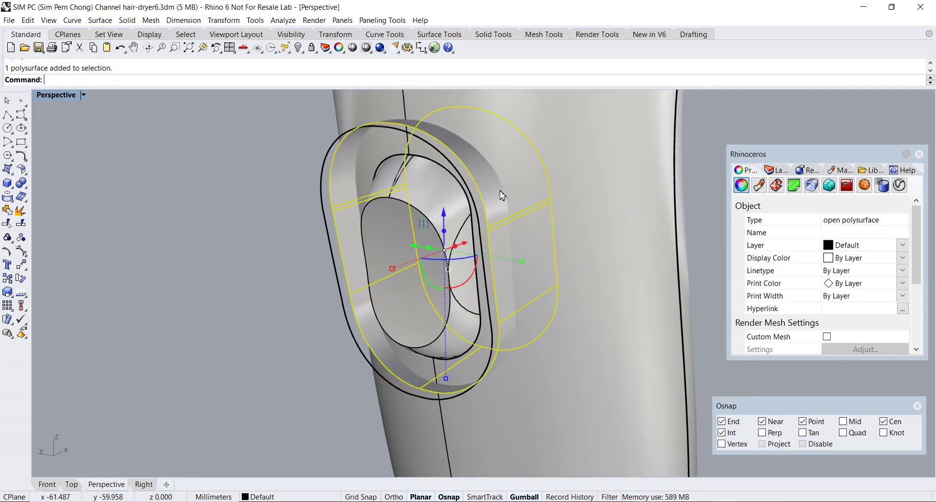
scroll(502, 195, "up", 3)
key("Delete")
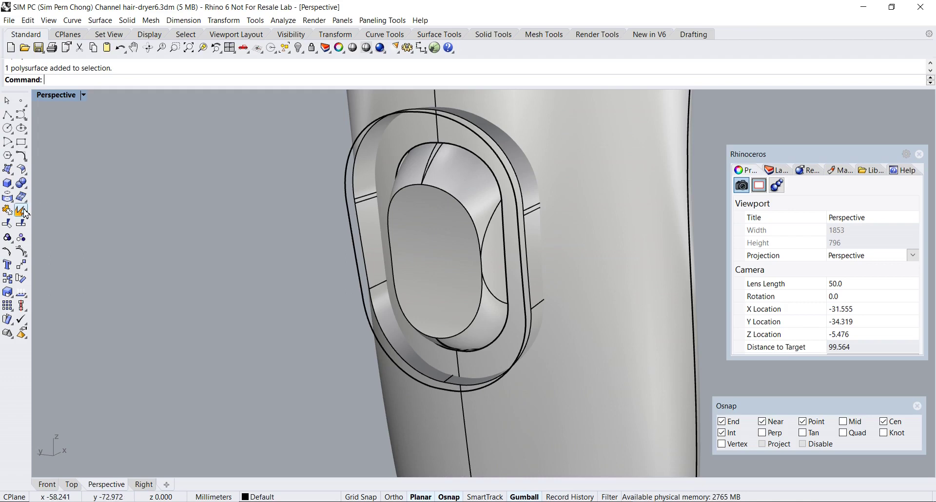
Step: Trim away the unwanted ring portion using the ring as cutter, then delete the leftover polysurface
left_click(10, 226)
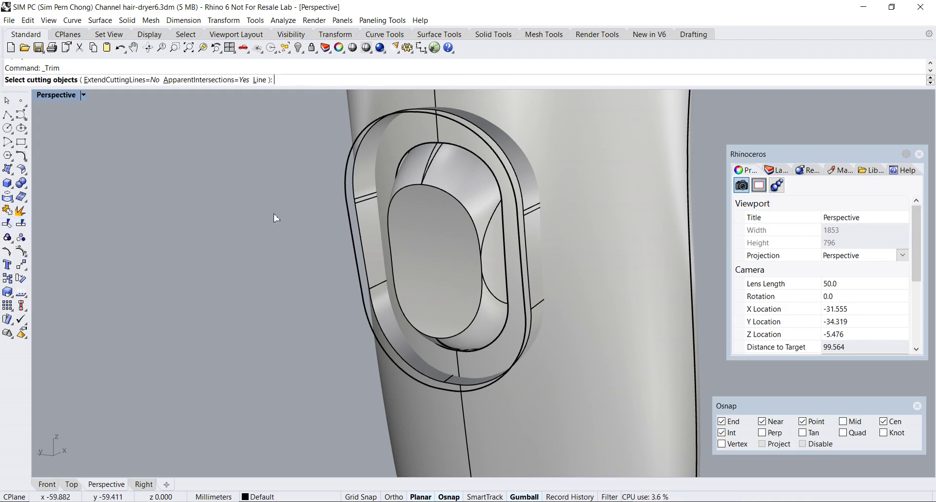
left_click(362, 184)
key("Return")
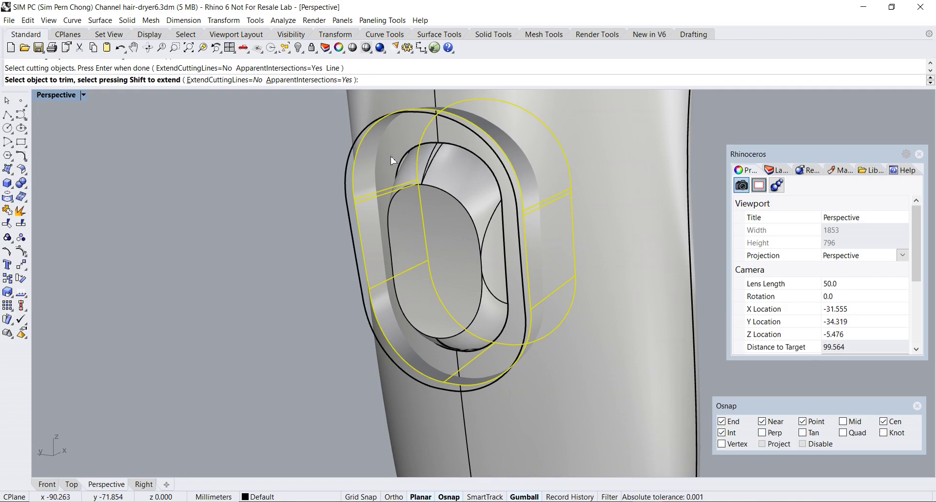
left_click(371, 169)
key("Return")
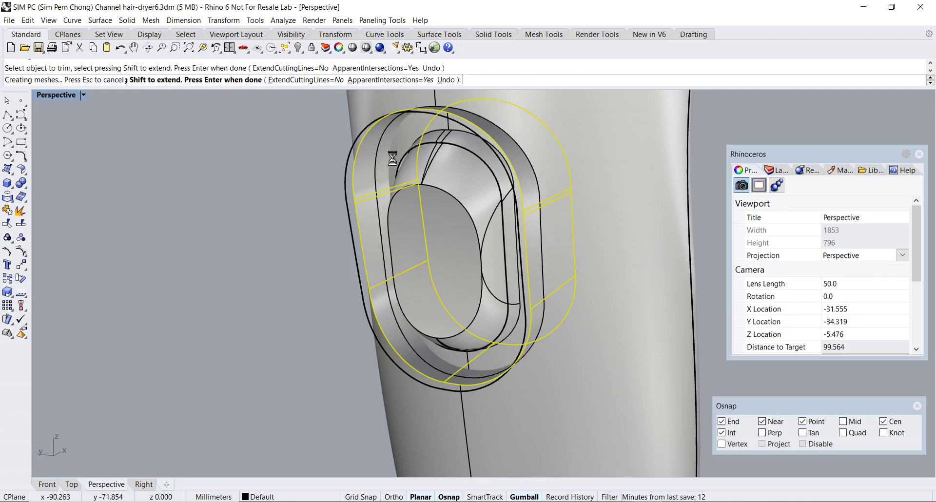
left_click(367, 167)
key("Delete")
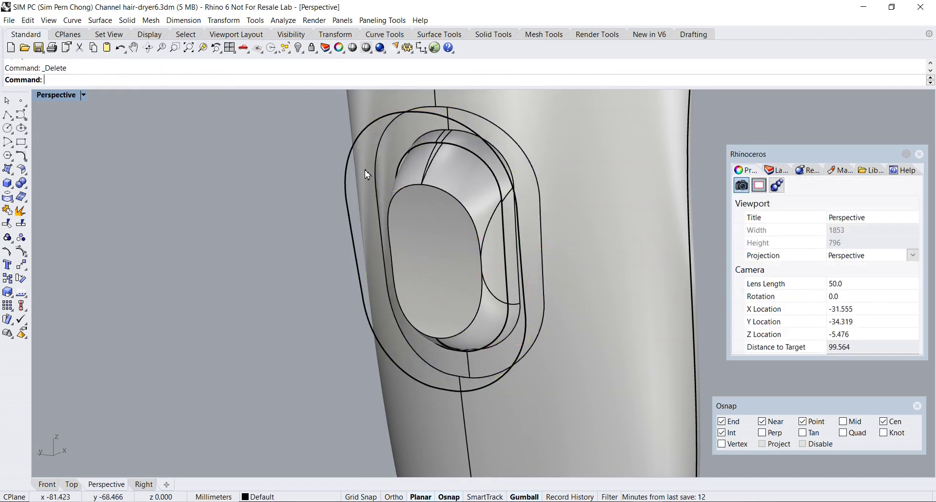
right_click_drag(365, 174, 322, 175)
Step: Select all curves and move them onto the 'curves' layer
scroll(325, 174, "down", 5)
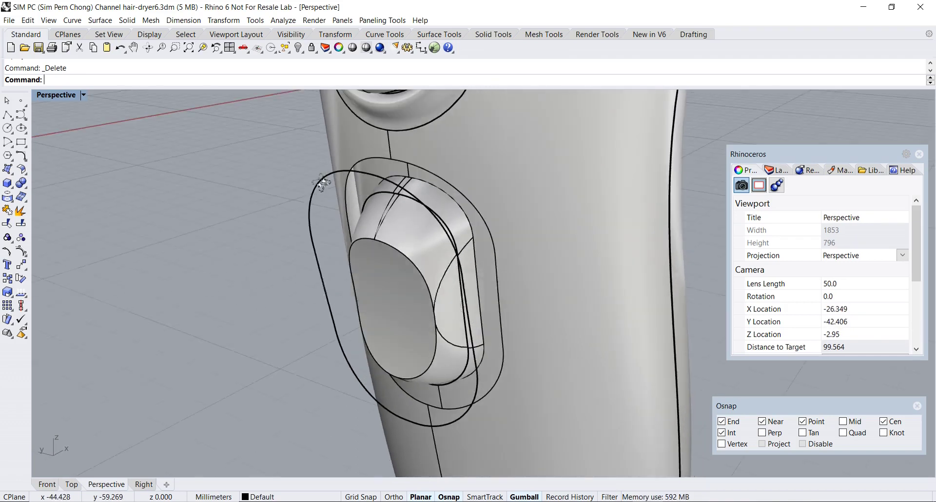
scroll(339, 222, "up", 2)
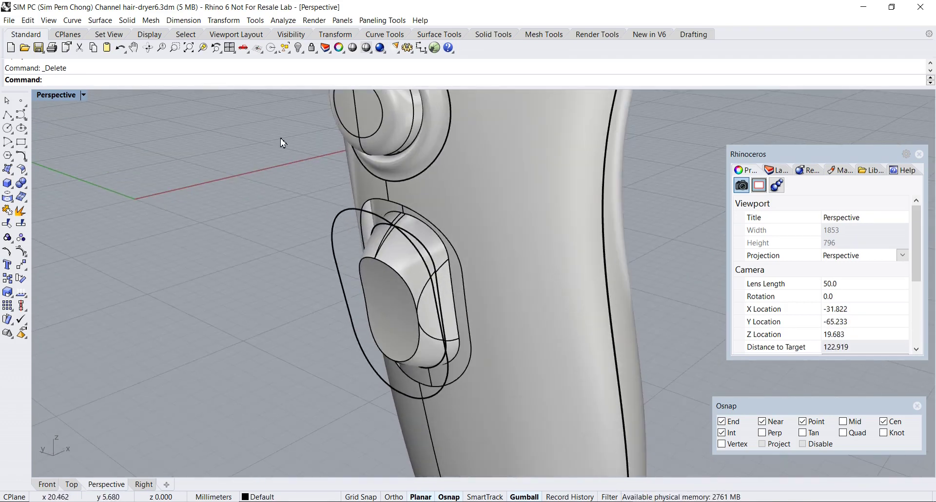
left_click(288, 56)
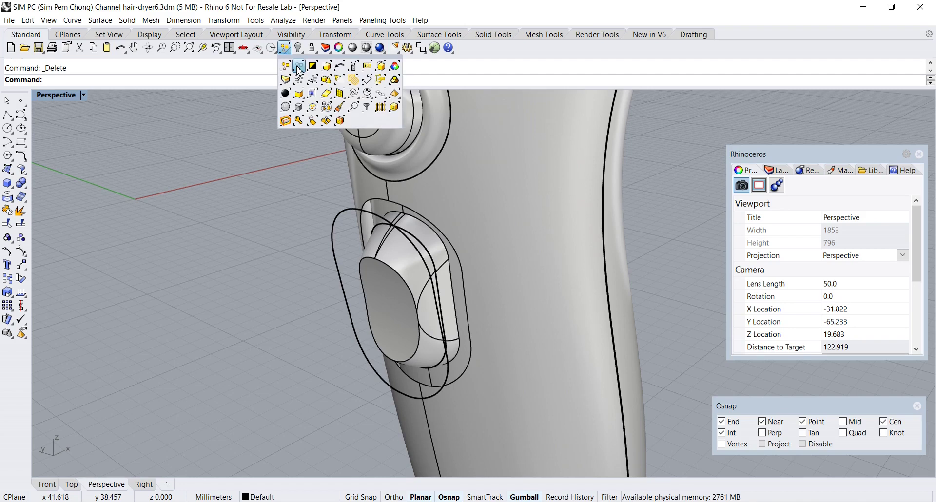
left_click(351, 97)
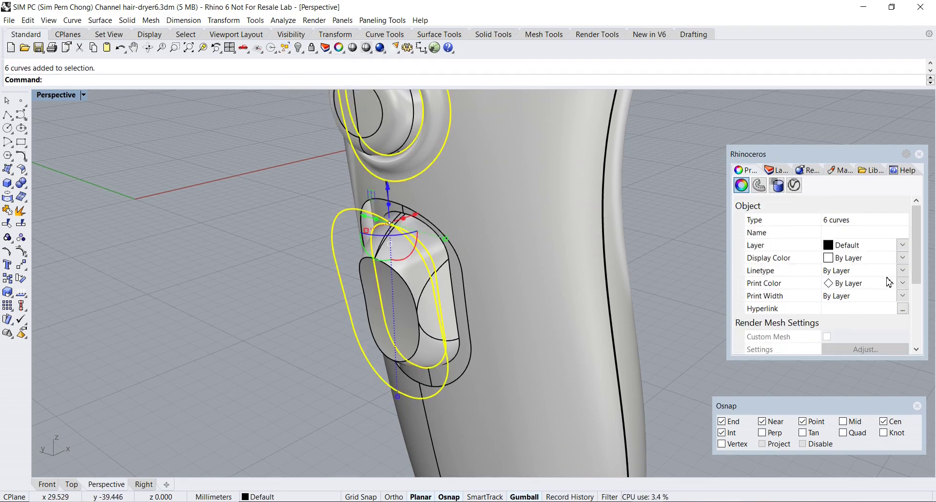
left_click(895, 250)
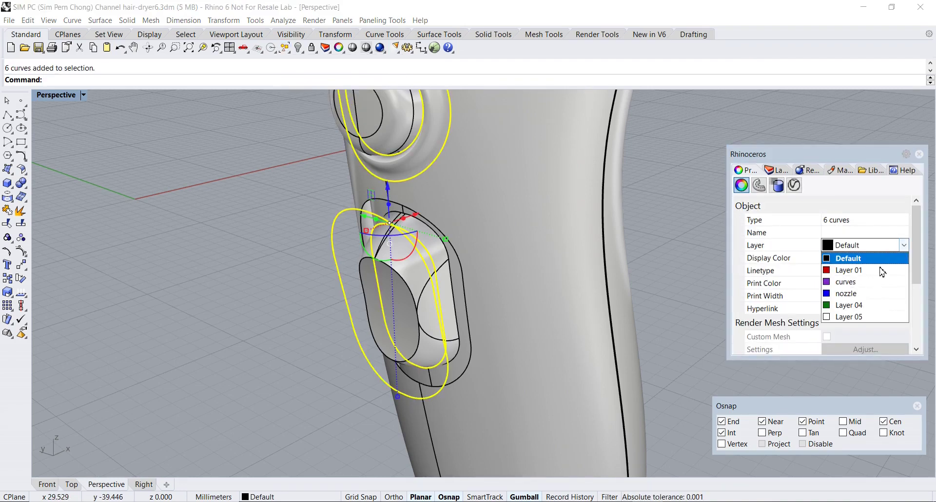
left_click(877, 286)
Step: Hide the side button solid and the upper round button
scroll(624, 238, "down", 1)
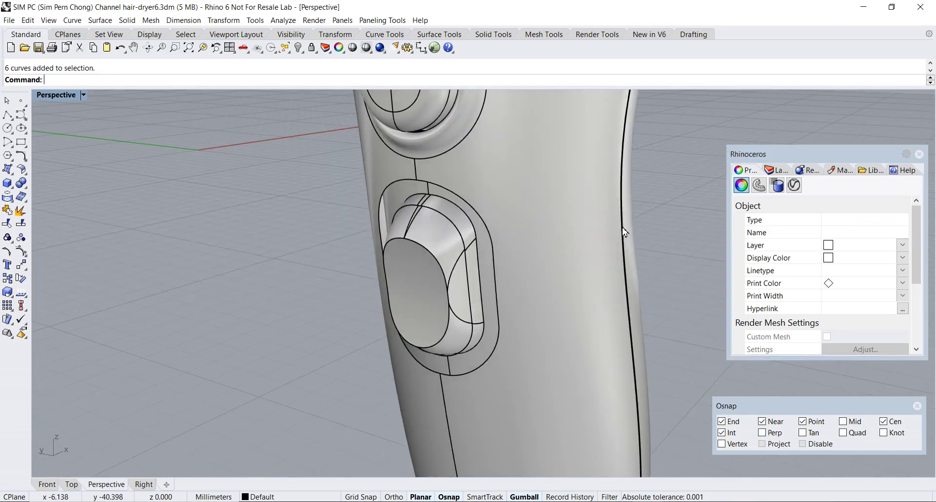
scroll(534, 220, "up", 2)
left_click(401, 282)
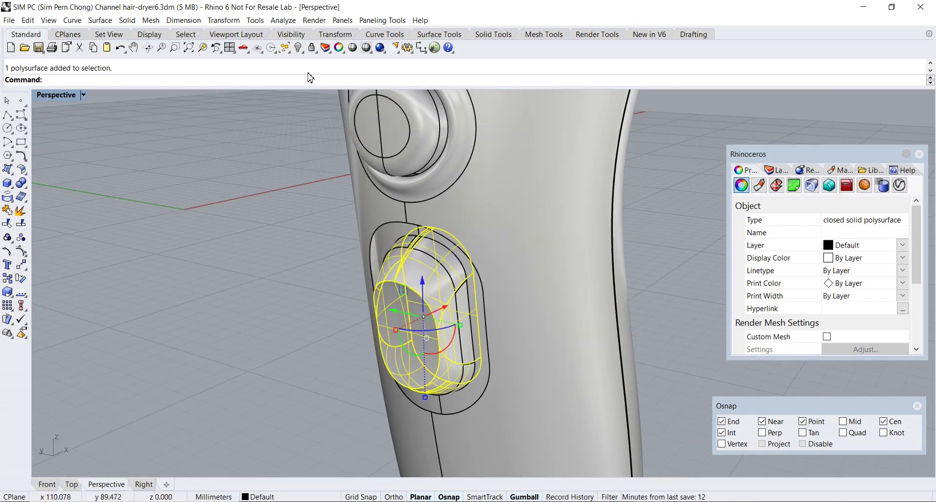
key("Escape")
left_click(387, 128)
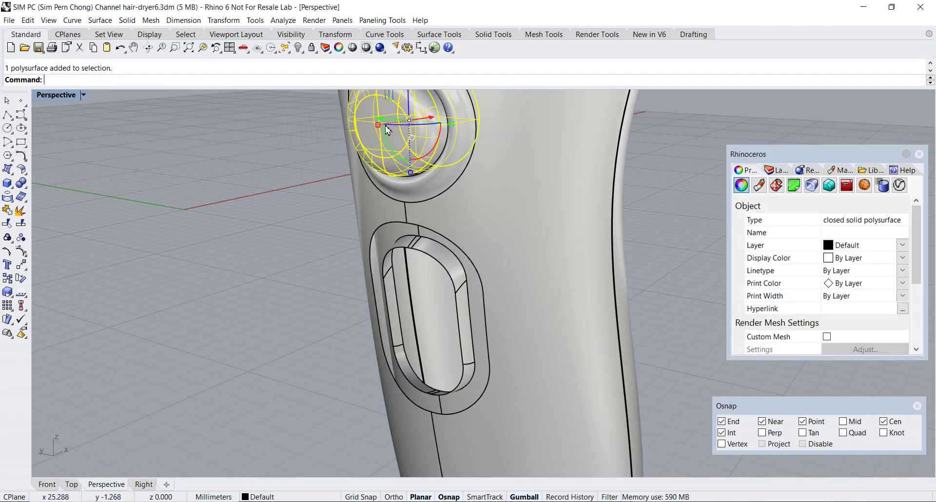
left_click(298, 48)
Step: Orbit and zoom around the exposed side recess, inspecting its surface, then clear the selection
scroll(394, 258, "up", 4)
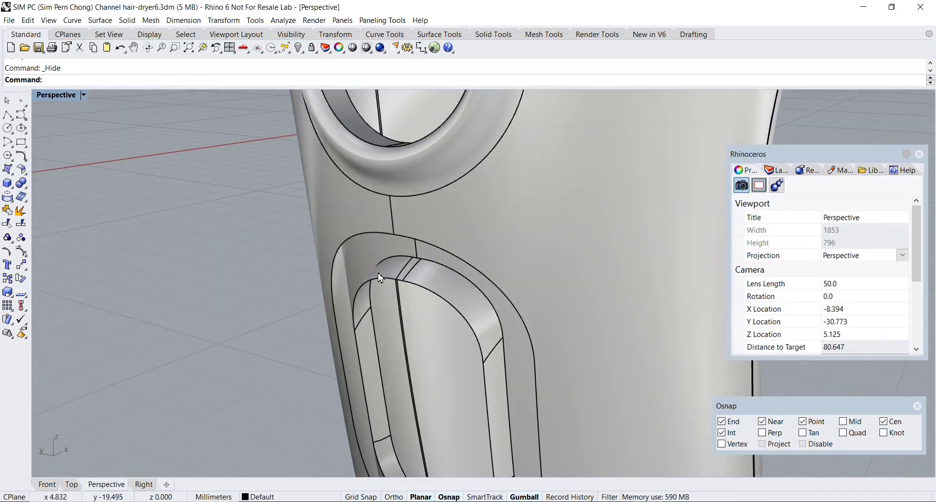
right_click_drag(424, 303, 410, 273)
left_click(442, 237)
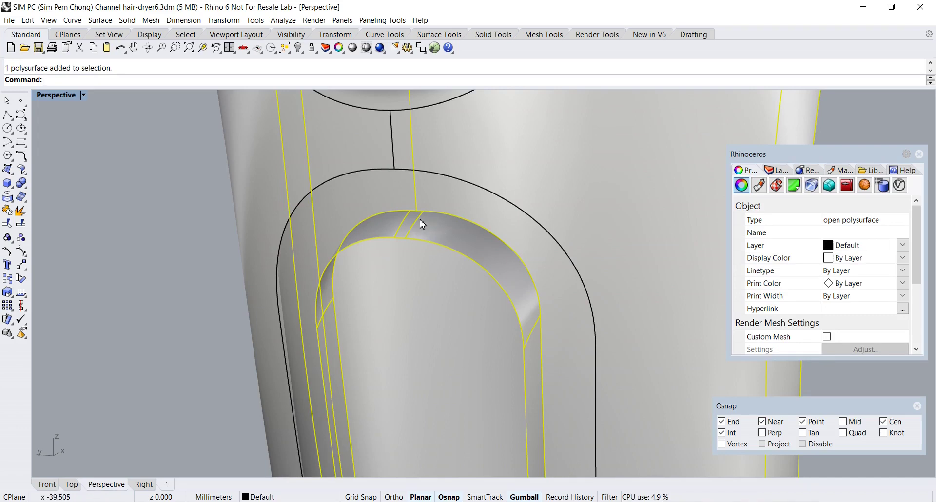
scroll(422, 224, "down", 1)
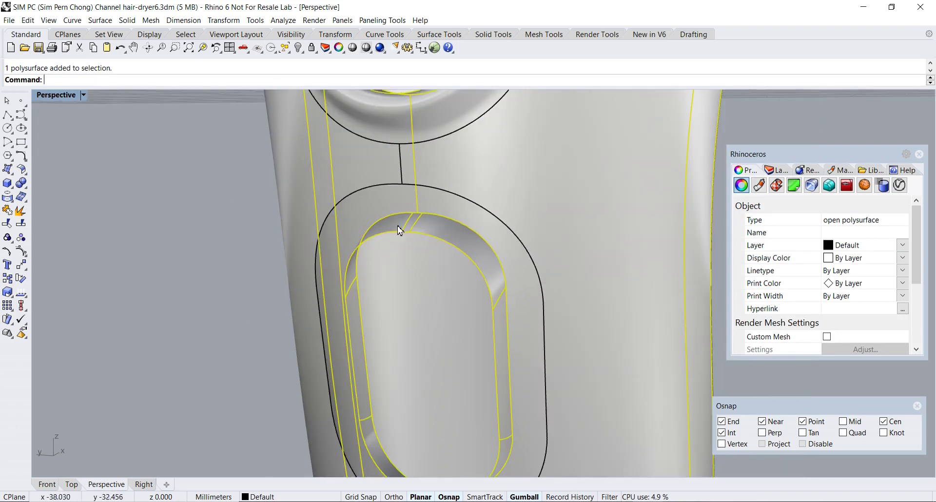
scroll(410, 247, "down", 2)
scroll(439, 248, "up", 3)
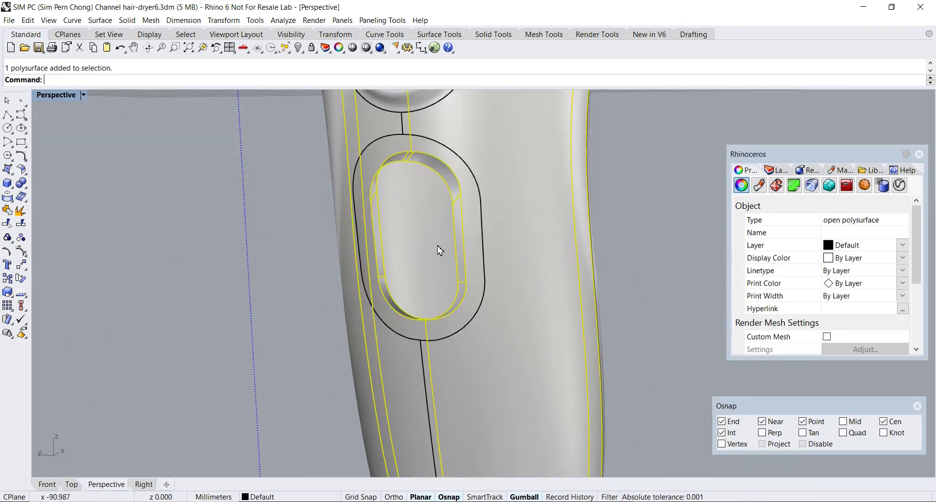
scroll(428, 263, "down", 1)
scroll(428, 262, "down", 1)
scroll(422, 274, "up", 1)
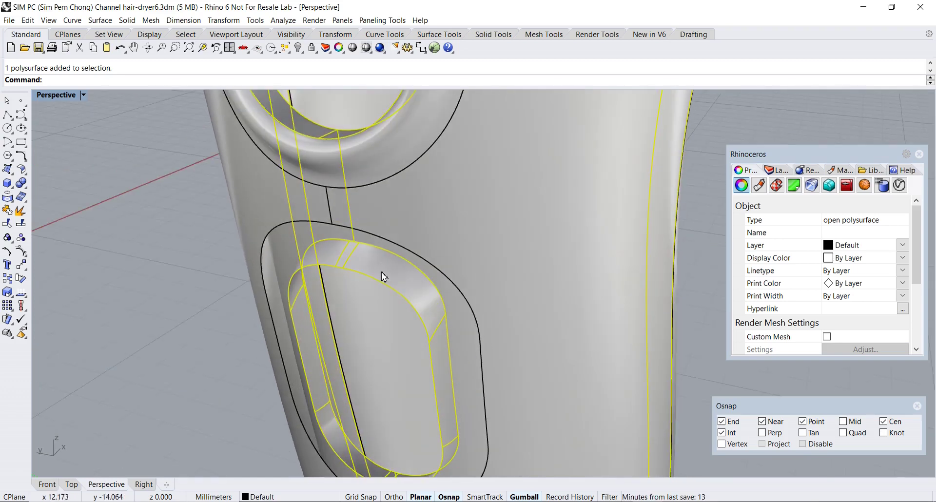
scroll(363, 269, "up", 1)
key("Escape")
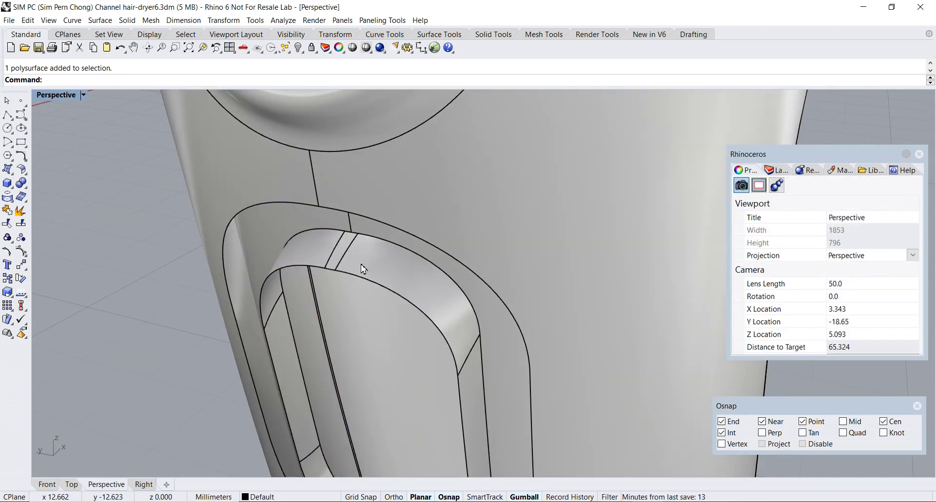
scroll(337, 273, "down", 1)
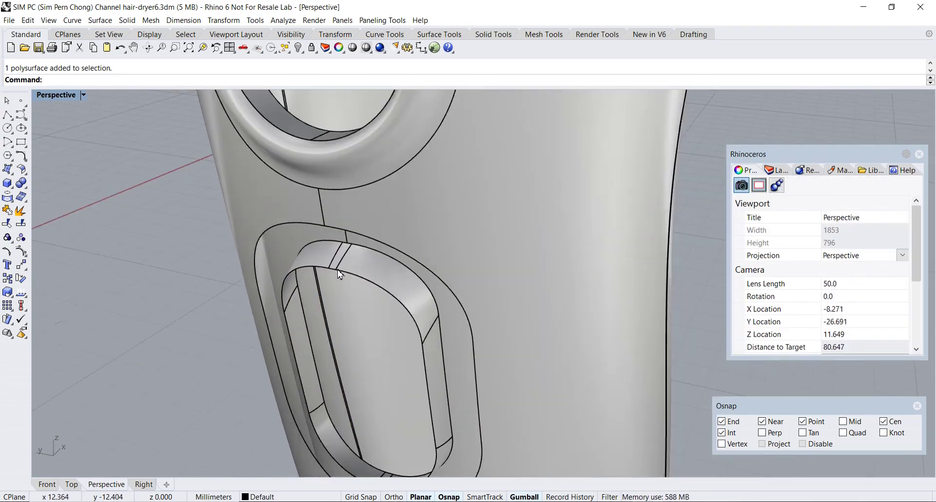
right_click_drag(372, 275, 359, 247, "shift")
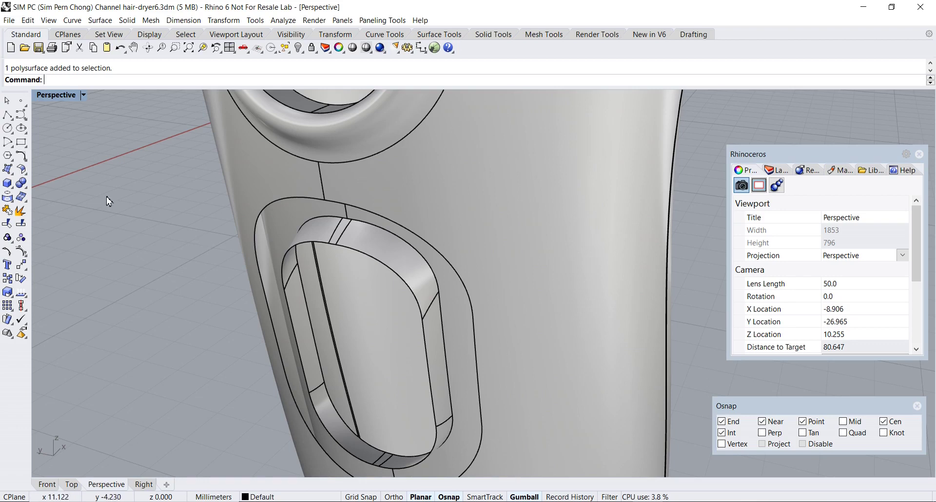
Step: Duplicate the recess's upper curved, straight and lower curved inner edges with DupEdge
left_click(8, 199)
left_click(56, 205)
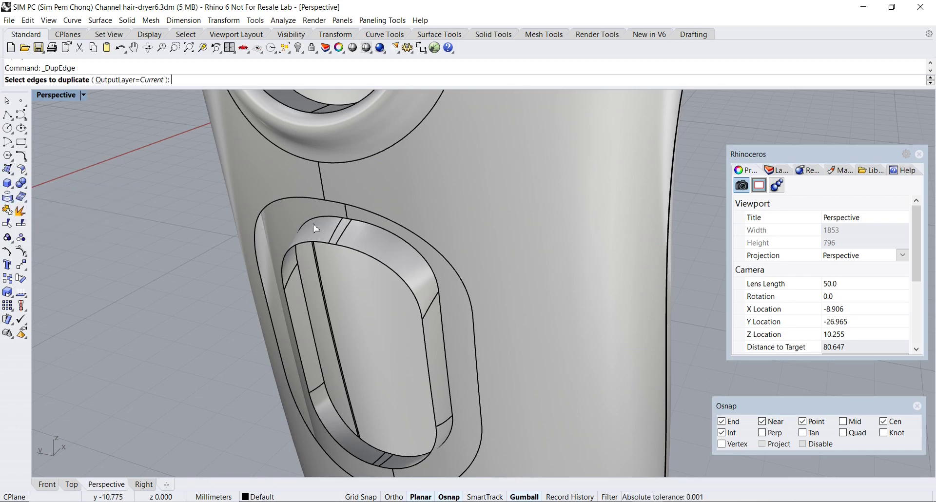
left_click(348, 251)
left_click(423, 341)
right_click_drag(424, 335, 424, 276)
left_click(423, 200)
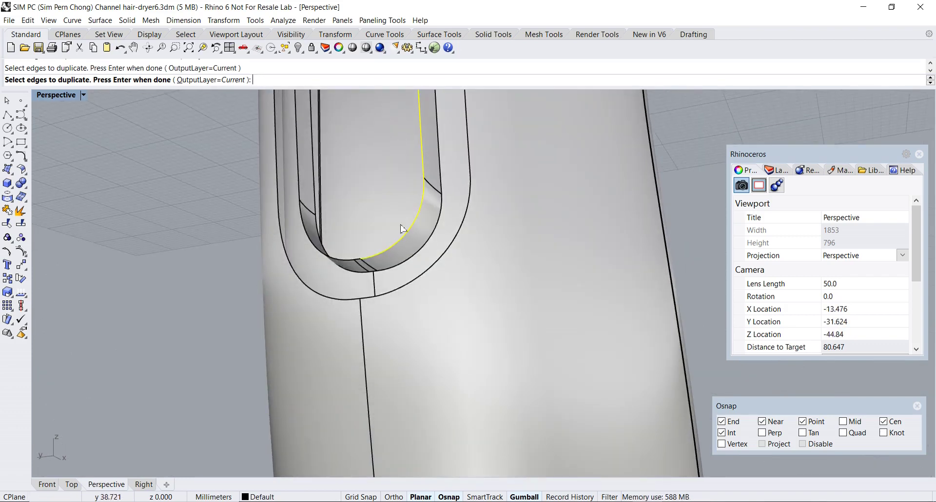
scroll(359, 260, "up", 2)
Step: Add the bottom overlapping edge and the short closing edge, then join all five curves
left_click(358, 266)
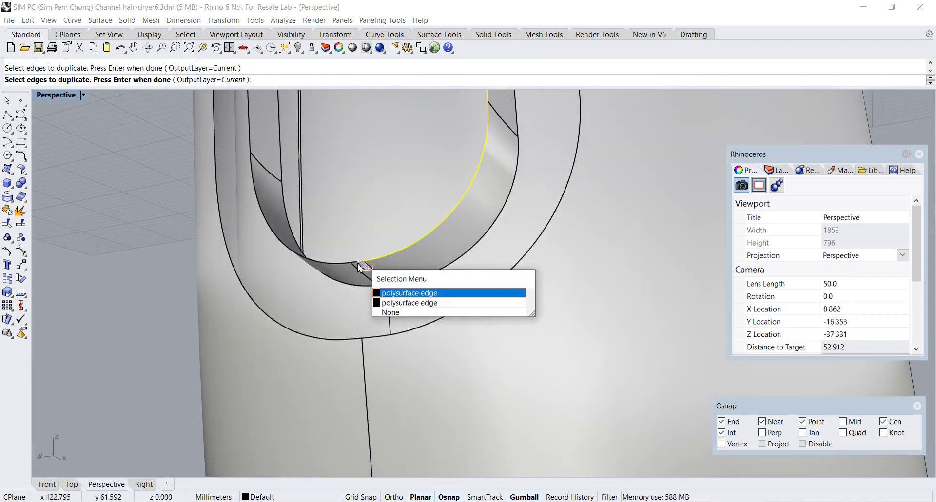
left_click(391, 292)
scroll(363, 268, "up", 2)
scroll(380, 218, "down", 3)
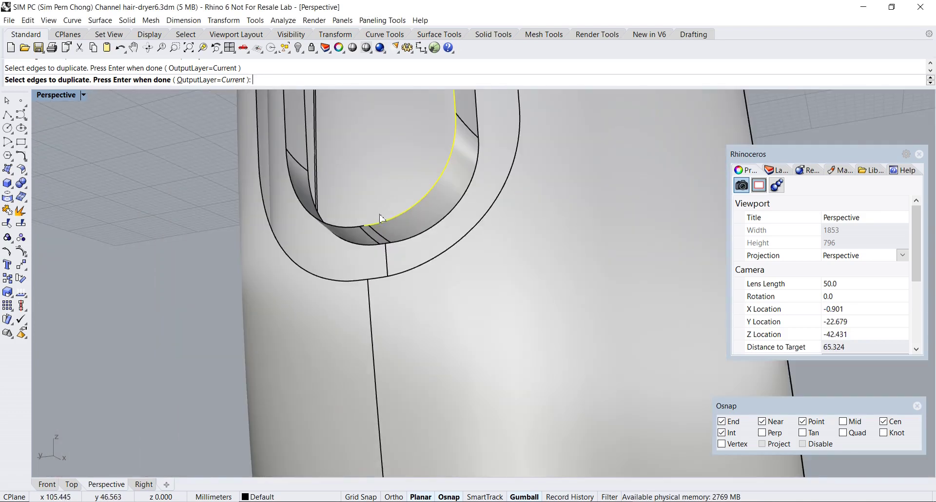
right_click_drag(383, 200, 388, 292)
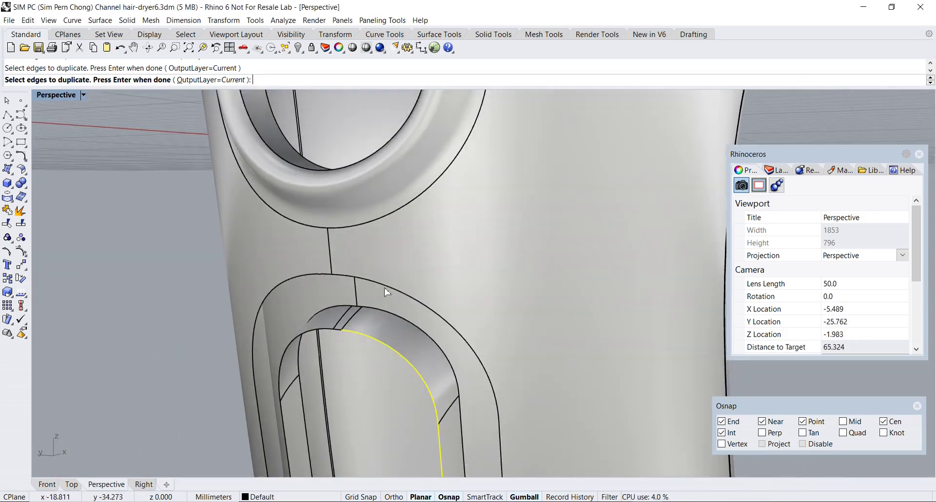
scroll(365, 319, "up", 2)
scroll(361, 323, "up", 2)
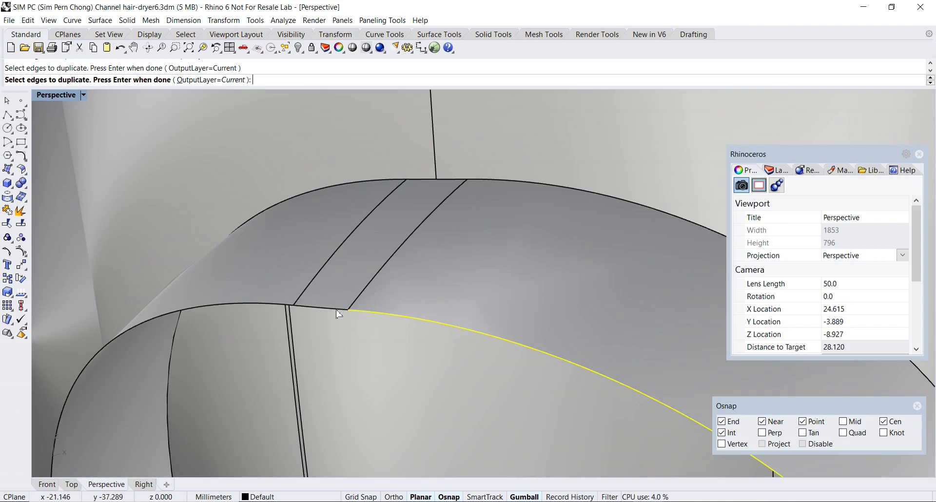
left_click(335, 310)
key("Return")
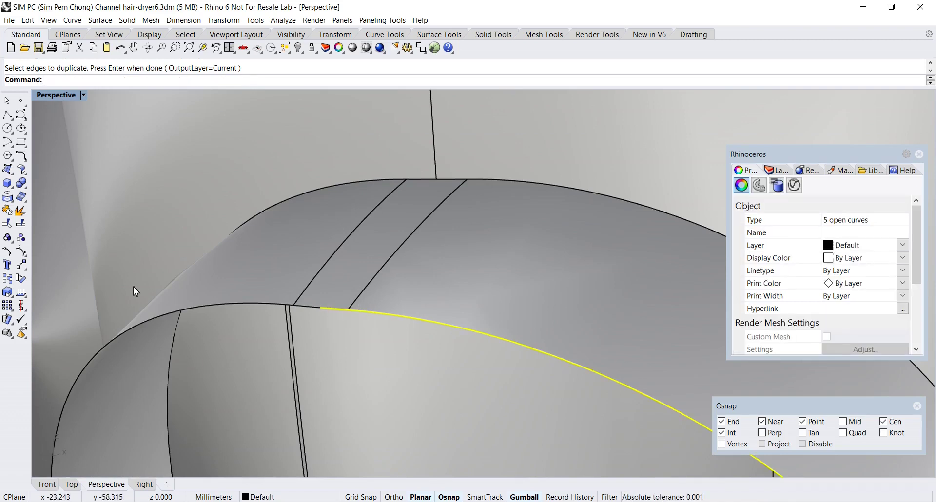
left_click(7, 211)
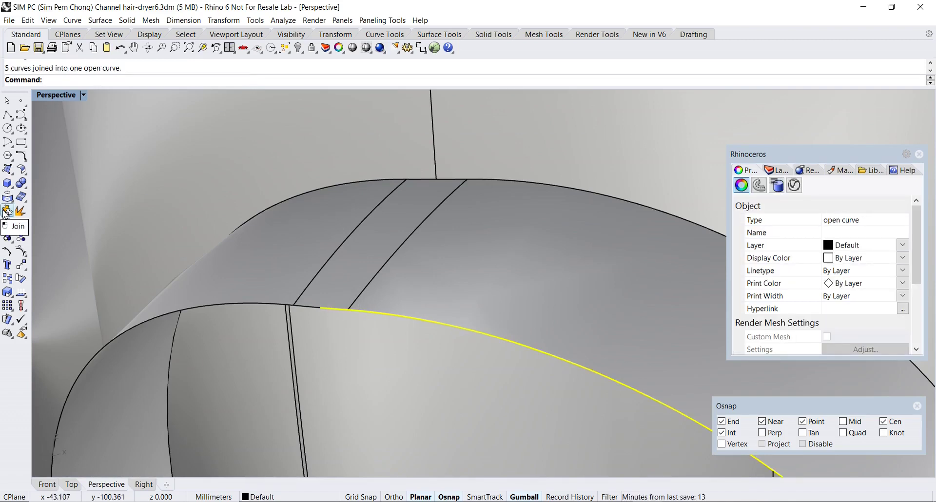
Step: Begin a new curve at the joined rim curve's end with only endpoint snap enabled
scroll(277, 303, "down", 3)
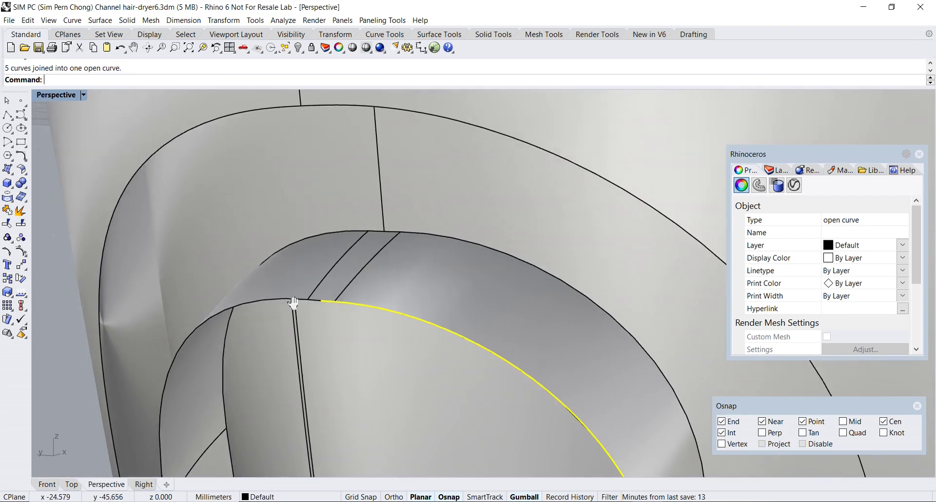
left_click(19, 117)
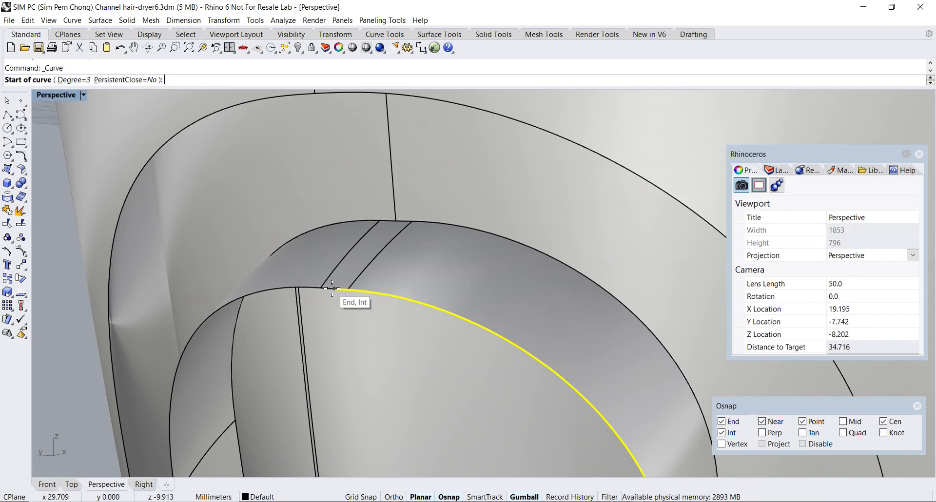
right_click(721, 422)
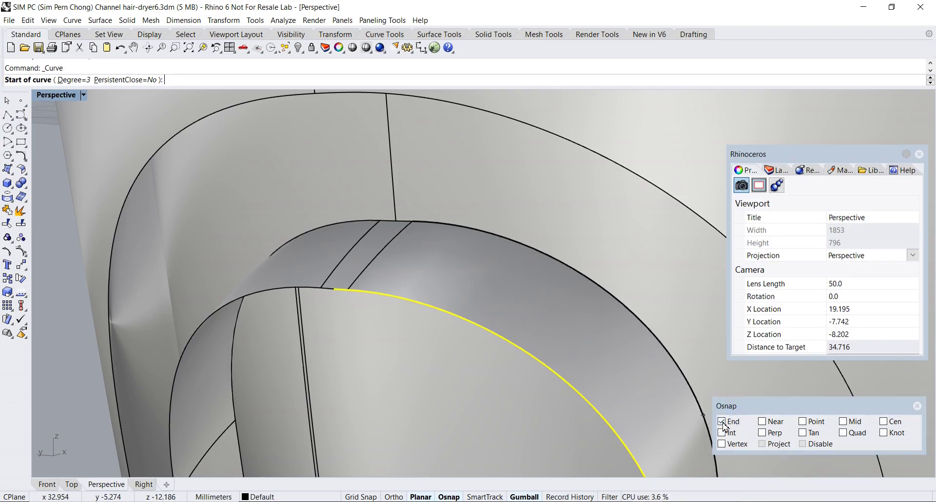
left_click(336, 295)
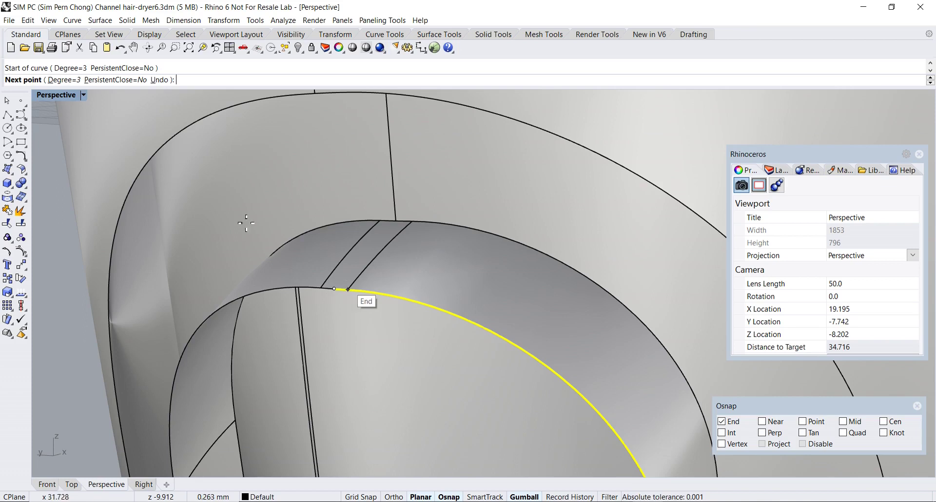
Step: Switch the Front viewport to Shaded display in the four-view layout
double_click(44, 96)
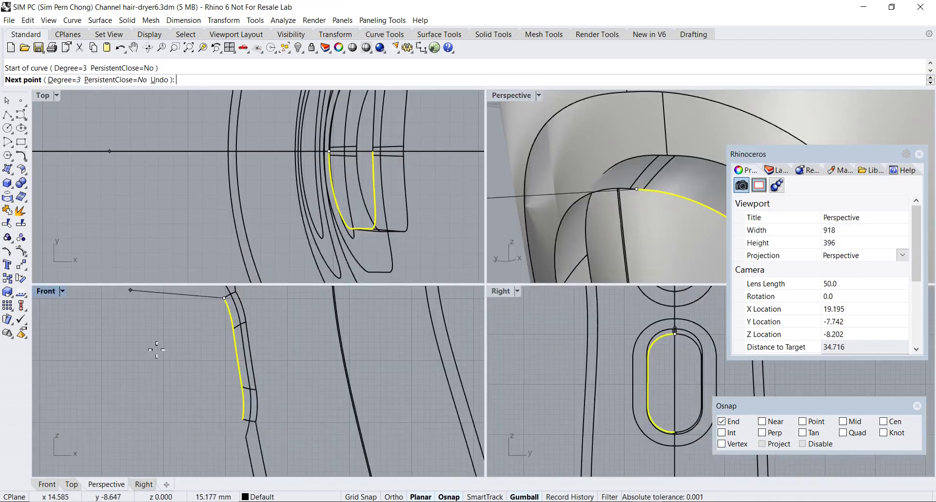
scroll(253, 390, "up", 1)
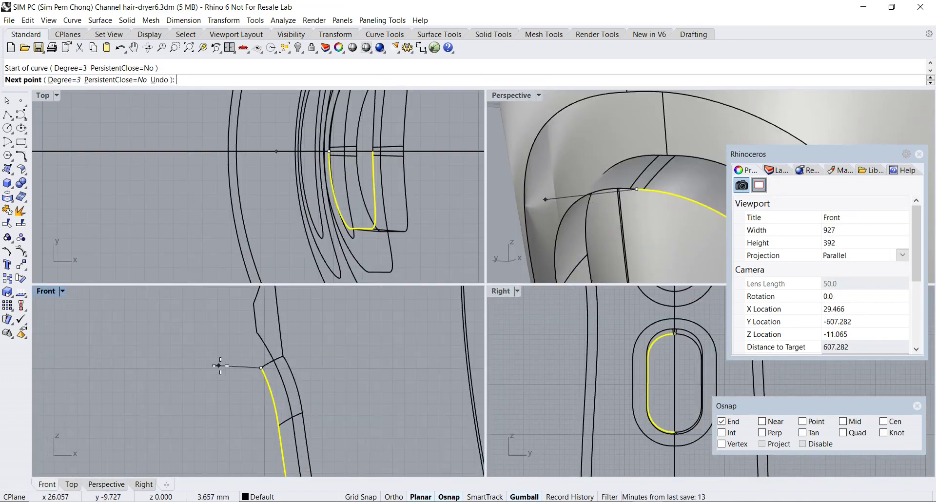
scroll(192, 397, "up", 2)
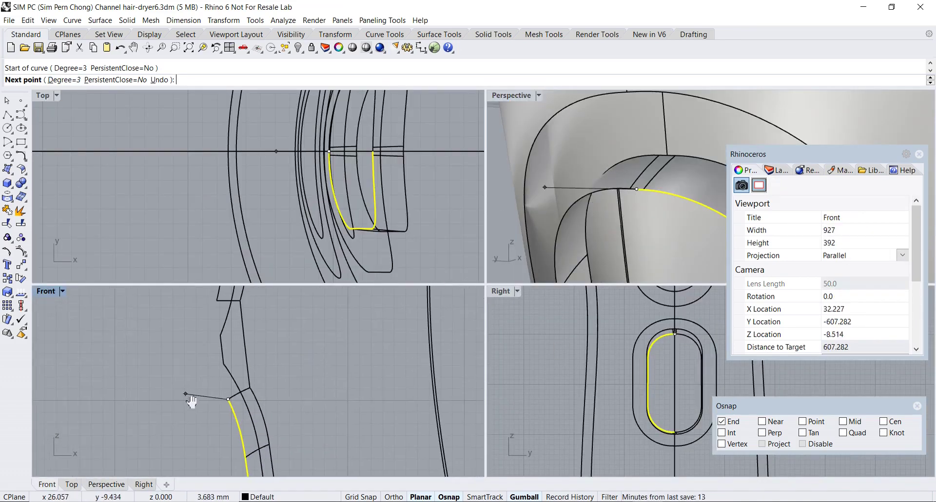
left_click(49, 292)
left_click(97, 178)
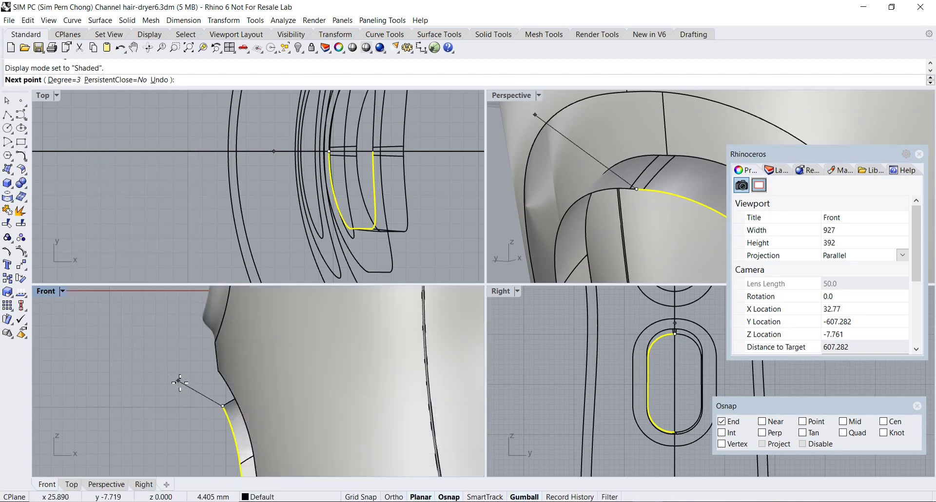
scroll(209, 376, "up", 2)
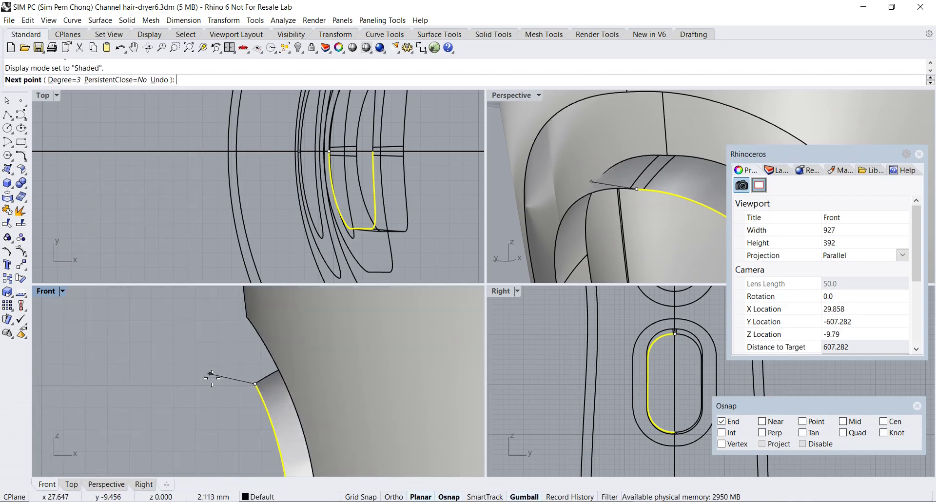
Step: Place four points rising to the handle seam and finish the transition curve
left_click(237, 380)
left_click(230, 371)
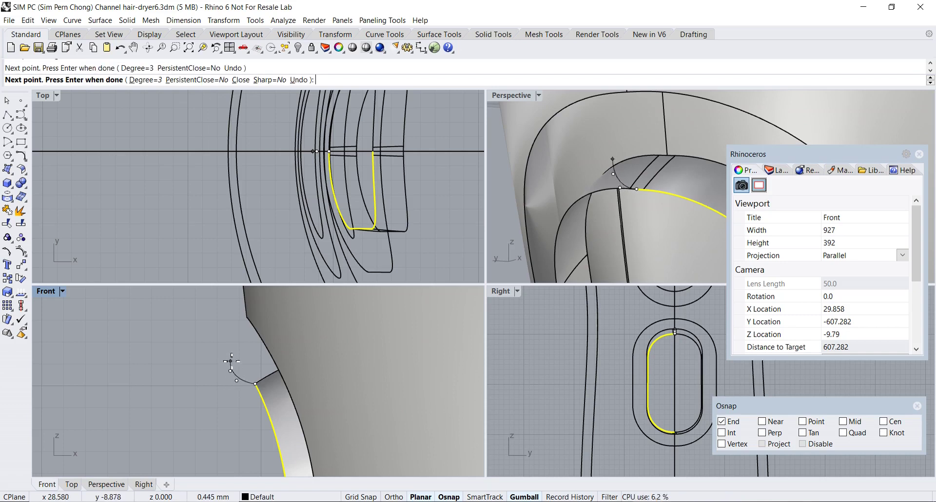
left_click(230, 357)
left_click(232, 340)
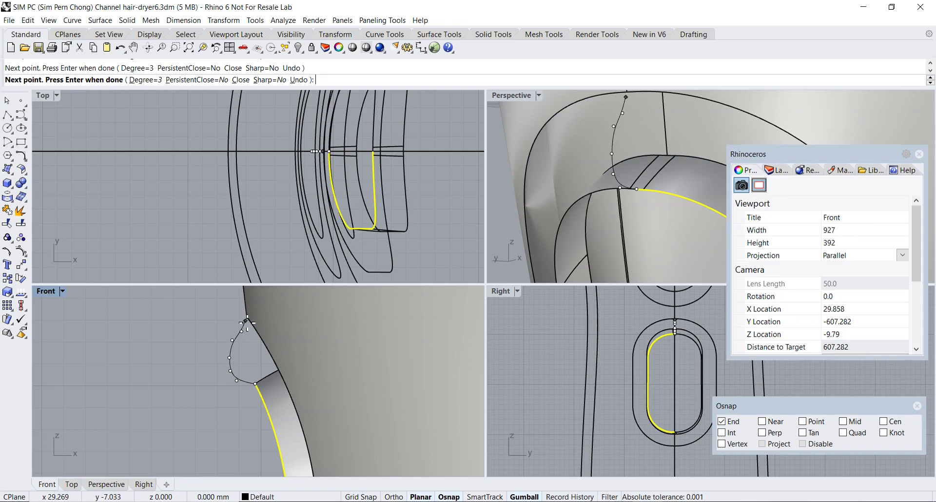
key("Return")
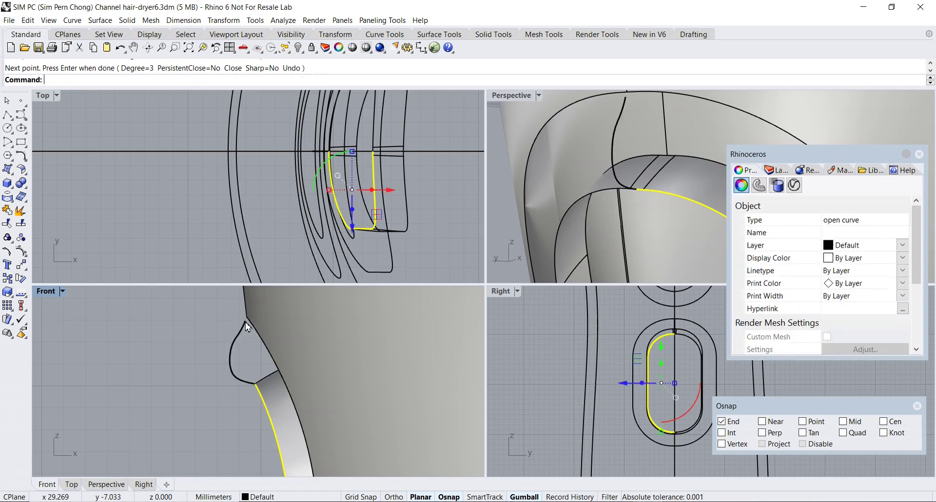
Step: Match the transition curve's end to the handle seam with curvature continuity at both ends
double_click(505, 96)
scroll(468, 200, "down", 3)
scroll(454, 210, "up", 5)
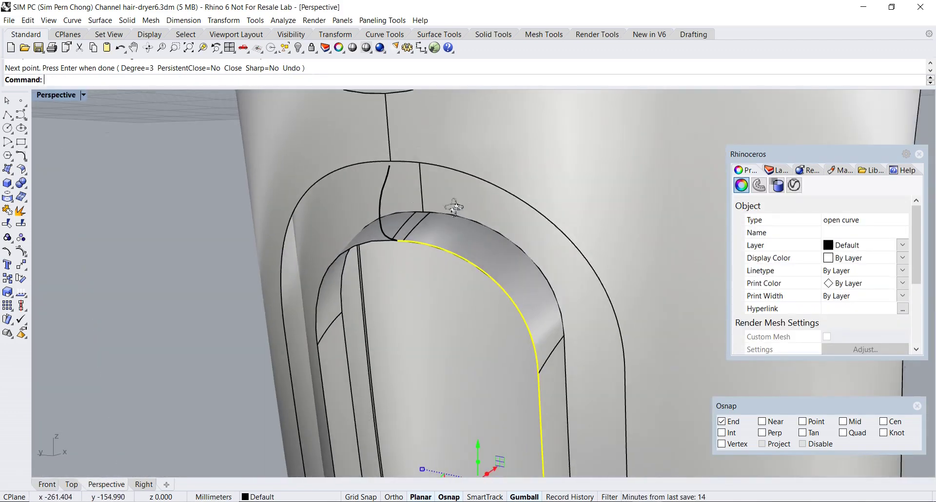
scroll(399, 242, "up", 3)
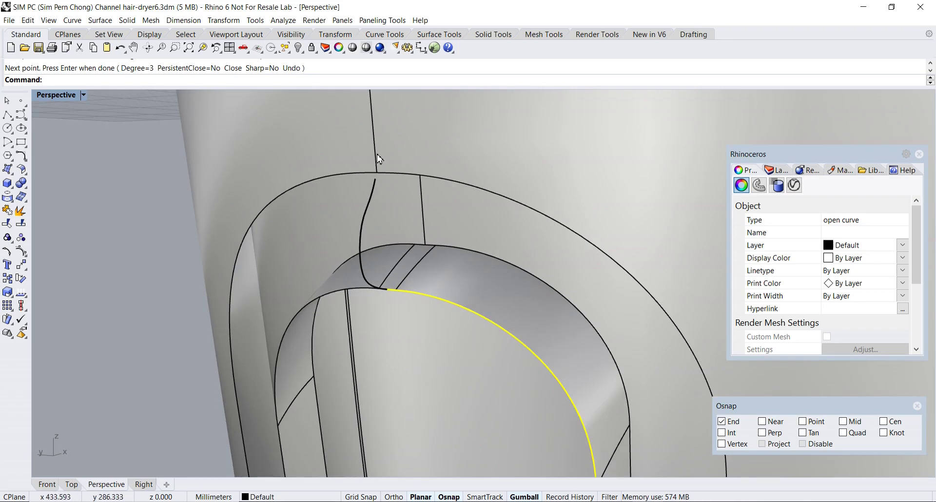
left_click(21, 155)
left_click(89, 175)
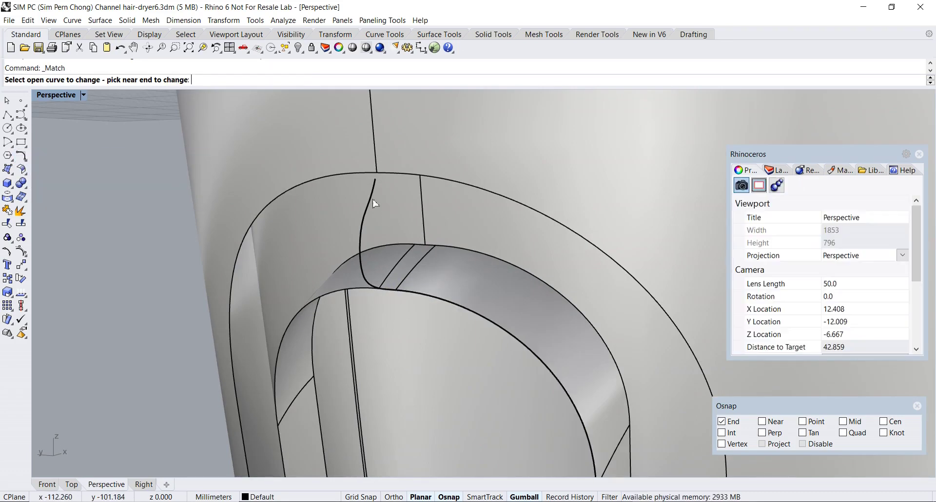
left_click(372, 198)
left_click(376, 164)
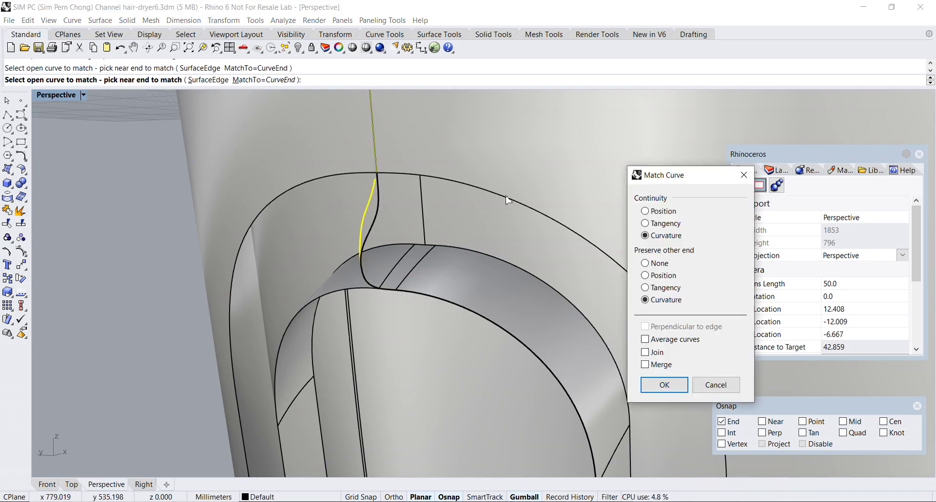
left_click(657, 389)
Step: Shift the transition curve's lower control points sideways with the gumball
left_click(382, 219)
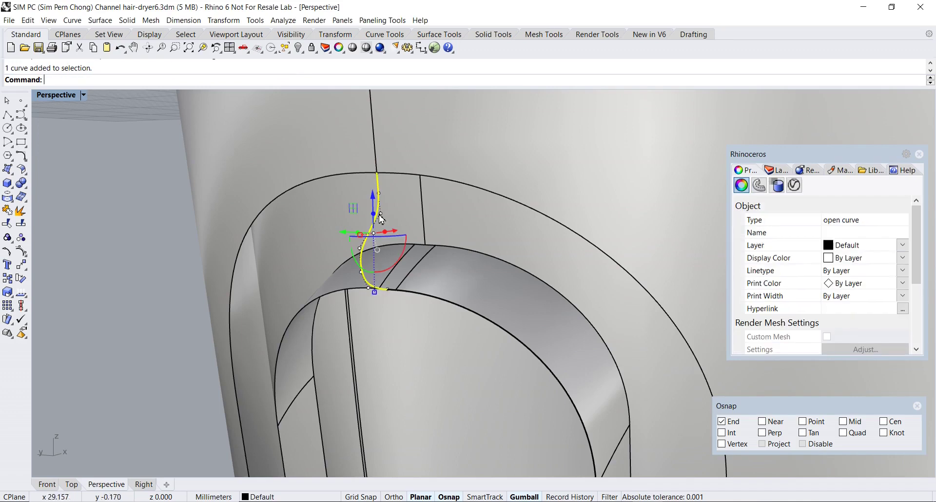
double_click(63, 97)
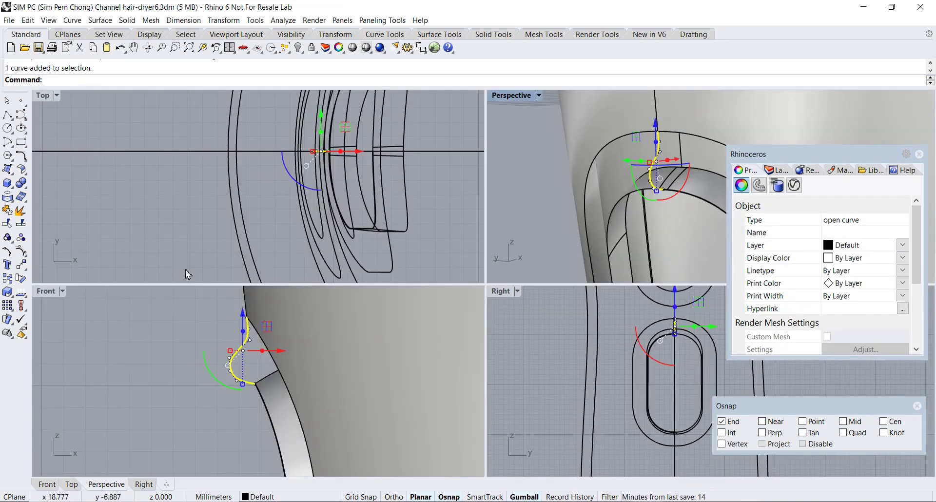
scroll(222, 343, "up", 3)
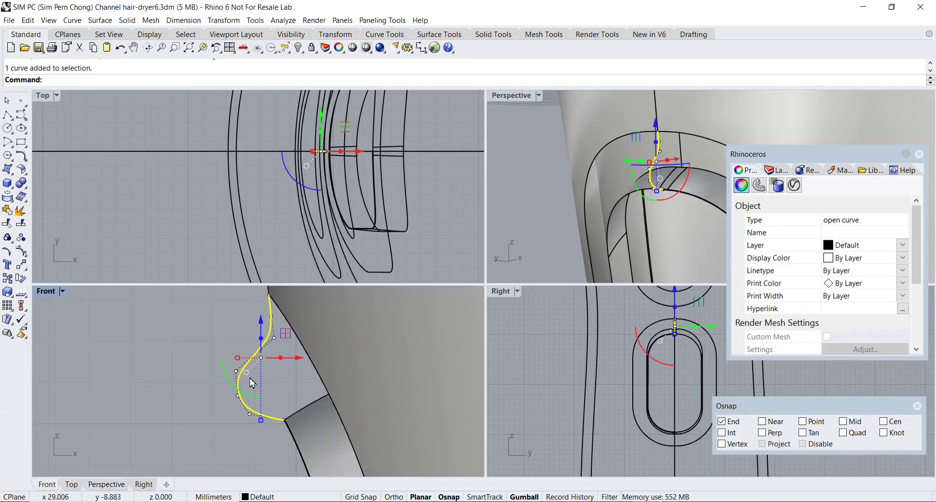
left_click_drag(200, 355, 254, 427)
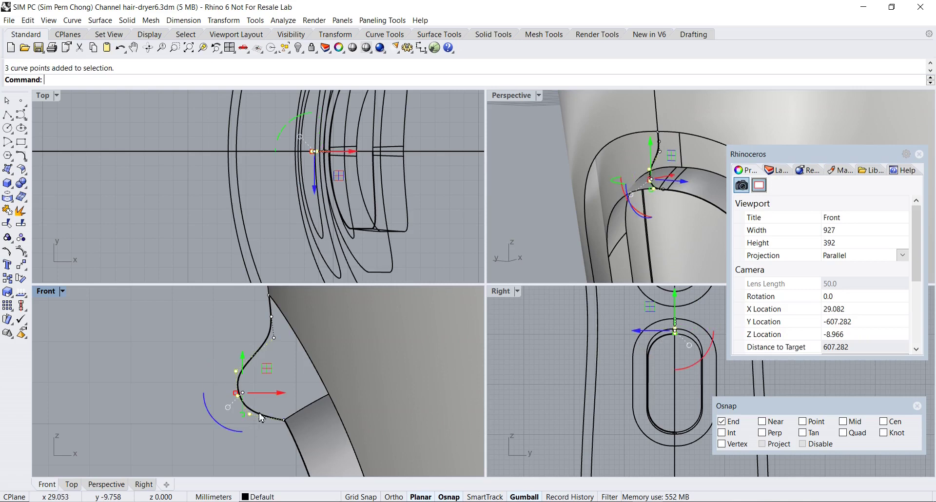
left_click_drag(276, 394, 297, 397)
key("Escape")
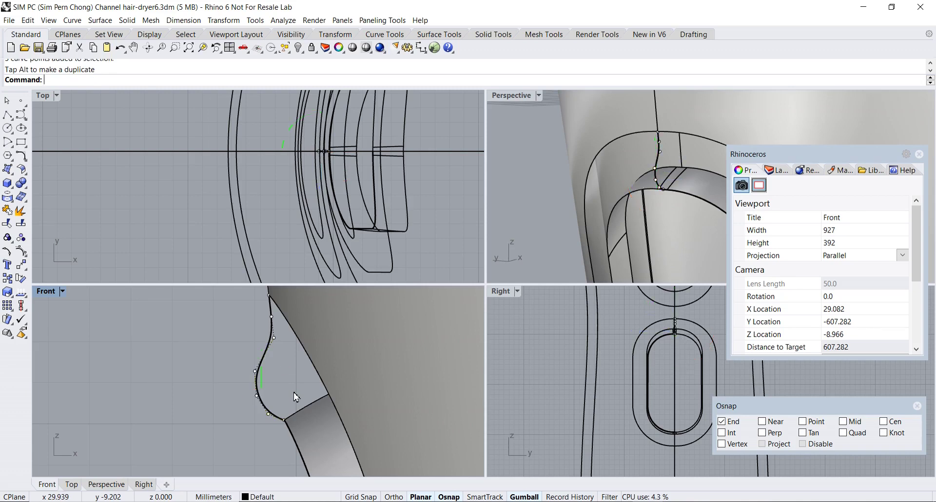
Step: Use EndBulge to move an edit point, smoothing the curve into an S-bend from rim to seam
double_click(507, 96)
scroll(447, 204, "down", 3)
right_click_drag(447, 204, 380, 239)
scroll(376, 240, "up", 3)
left_click(376, 240)
scroll(300, 229, "up", 3)
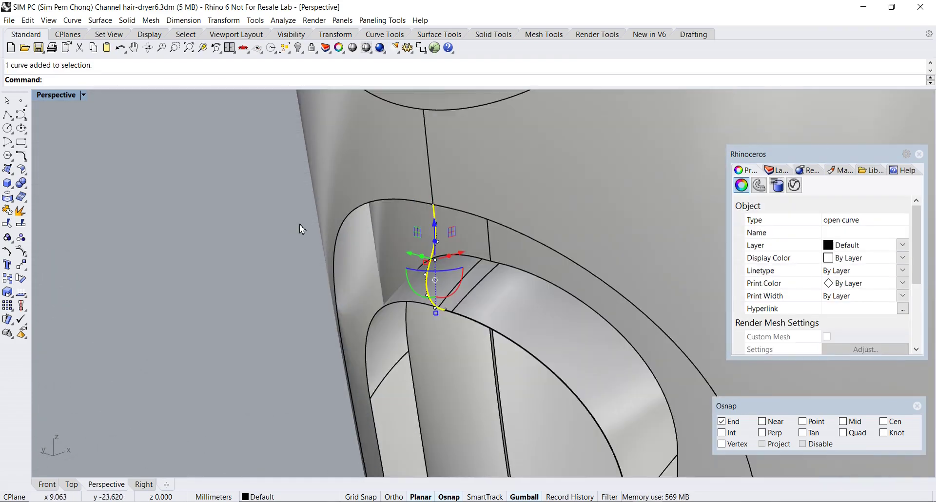
right_click_drag(299, 223, 273, 219)
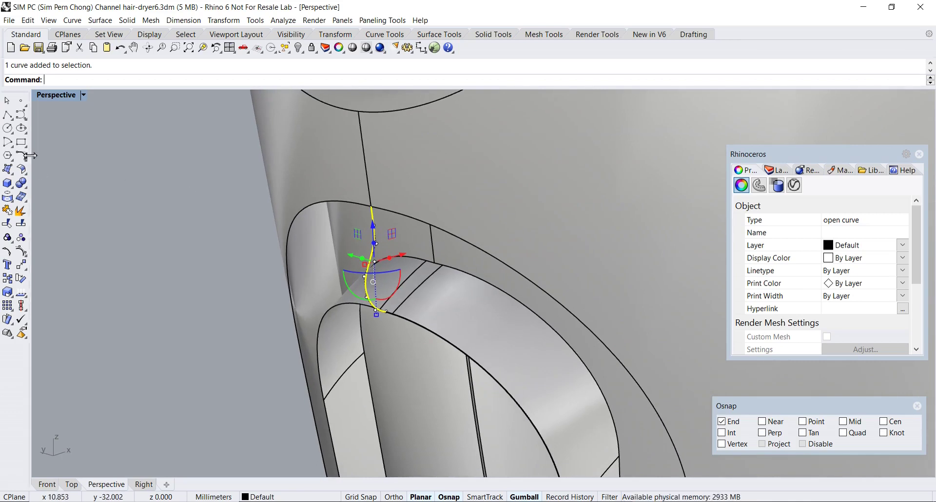
type("EndBulge")
key("Return")
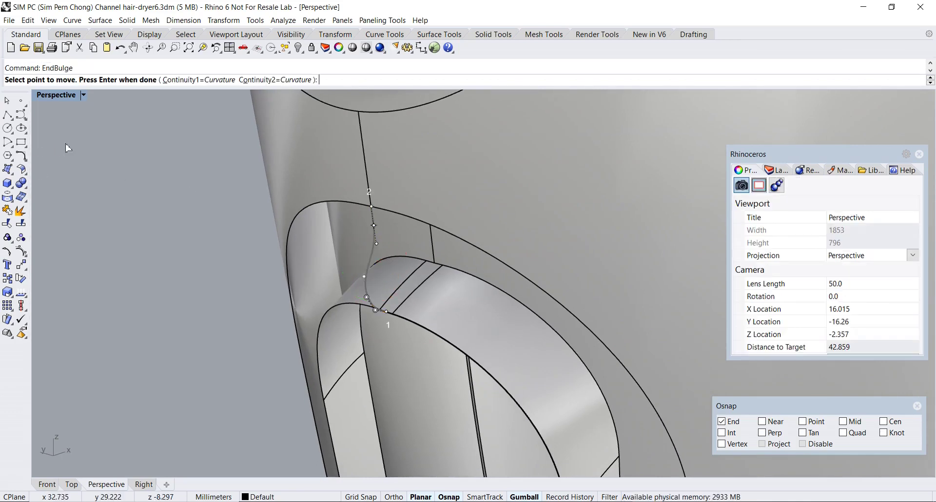
left_click(374, 225)
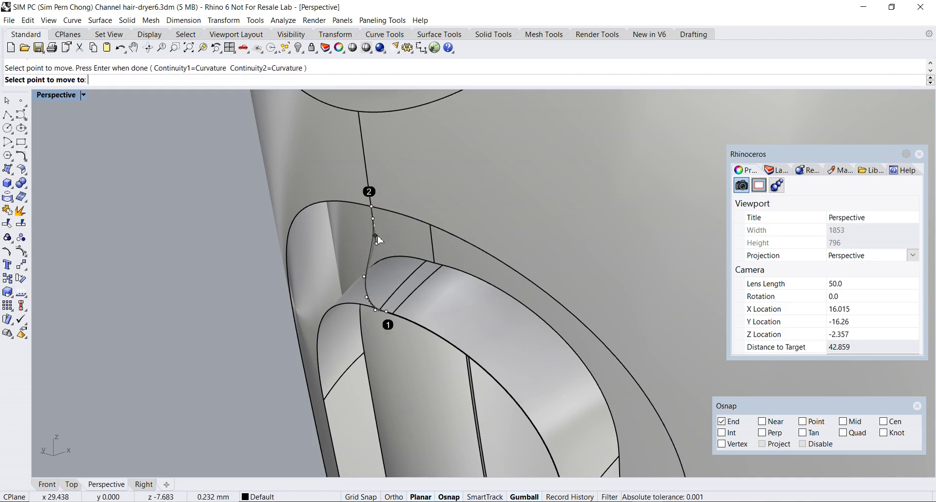
left_click(378, 239)
key("Return")
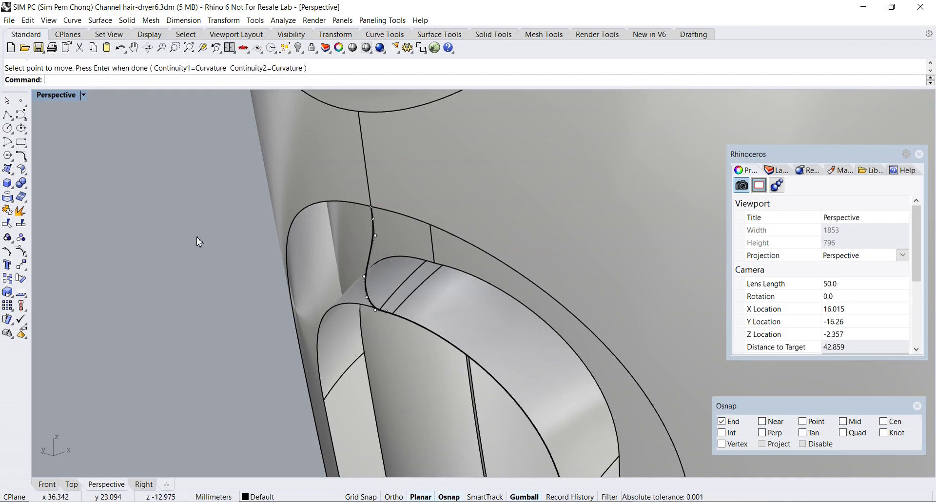
scroll(204, 240, "down", 3)
right_click_drag(223, 223, 327, 286)
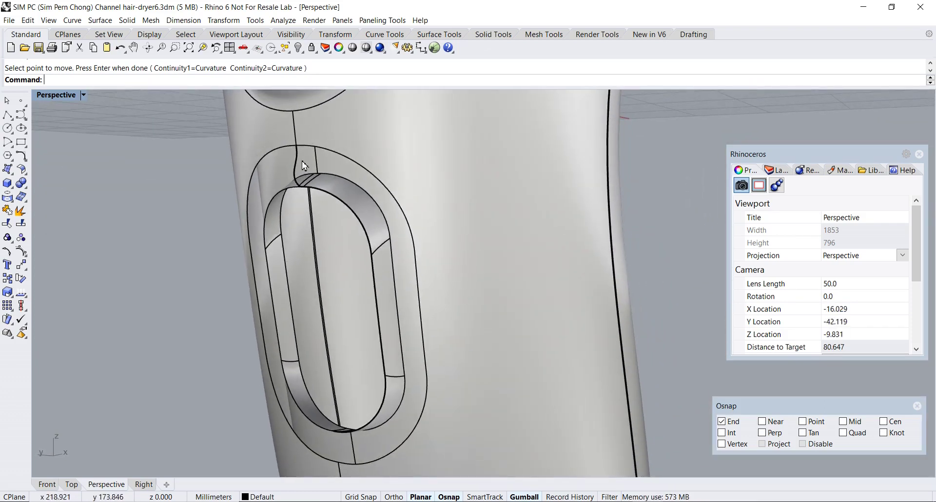
Step: Select the inner oval recess rim curve instead of the polysurface, then view the recess from another angle
right_click_drag(390, 237, 383, 218)
left_click(371, 228)
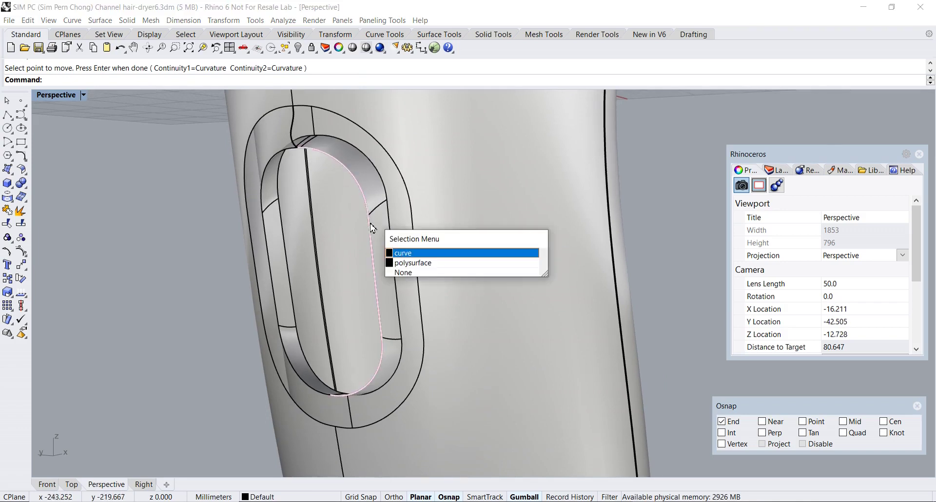
left_click(404, 254)
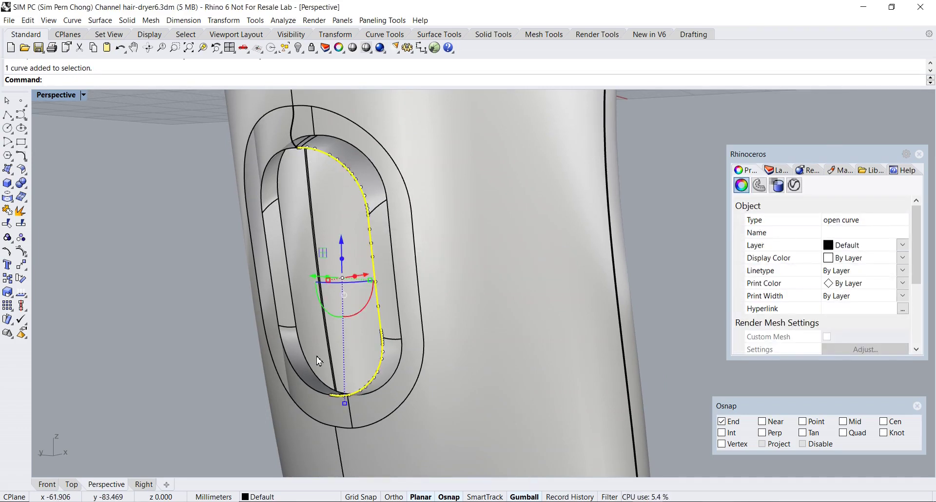
right_click_drag(316, 306, 319, 285, "shift")
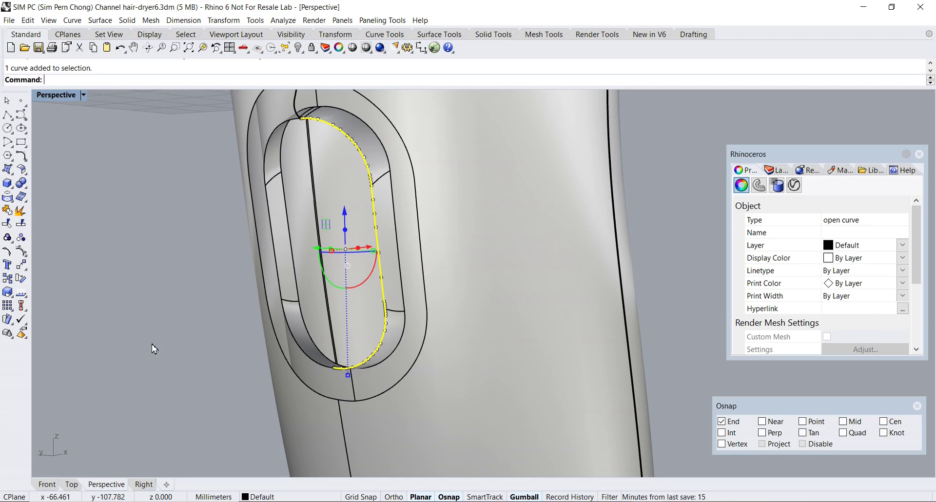
mouse_move(189, 312)
right_mouse_down()
mouse_move(286, 313)
mouse_move(194, 319)
right_mouse_up()
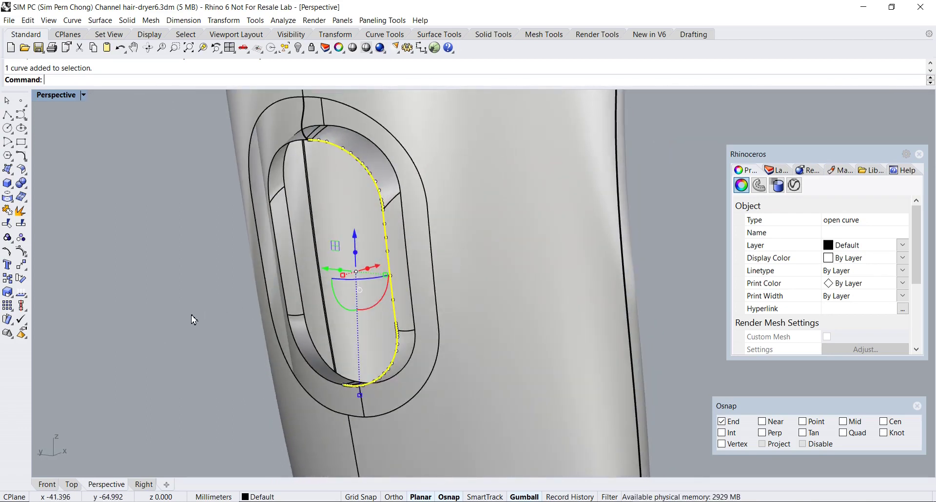
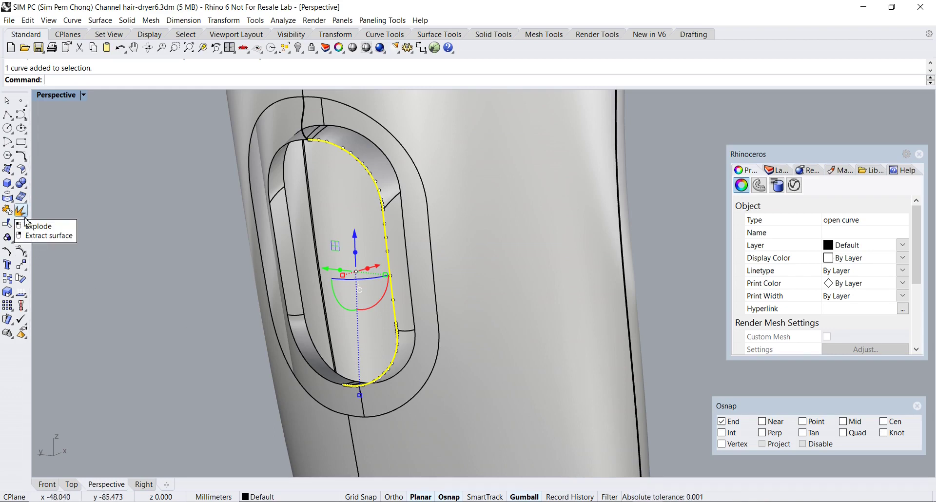
Step: Mirror the half curve across the x-axis in the Top view
left_click(26, 272)
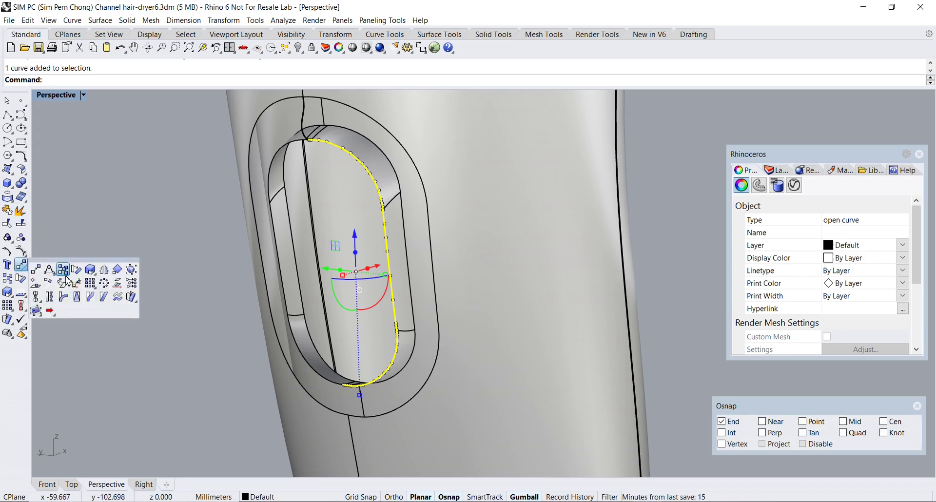
left_click(104, 275)
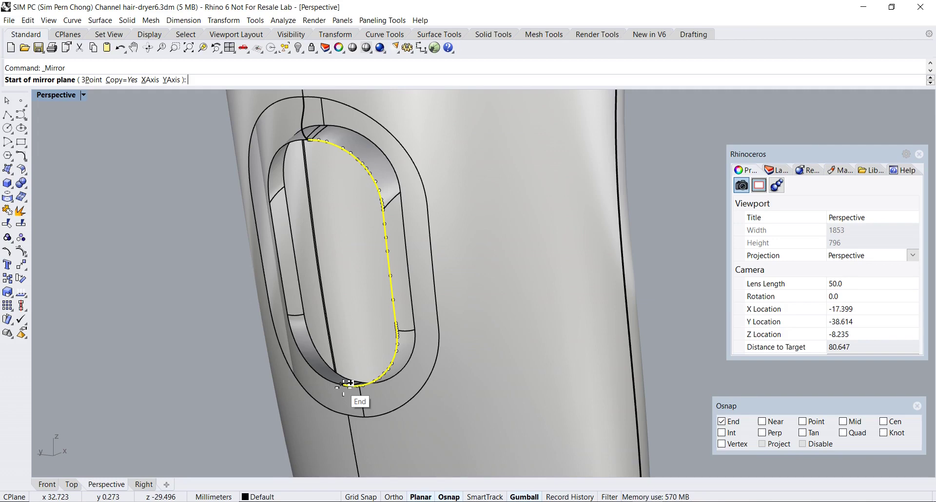
scroll(347, 383, "up", 3)
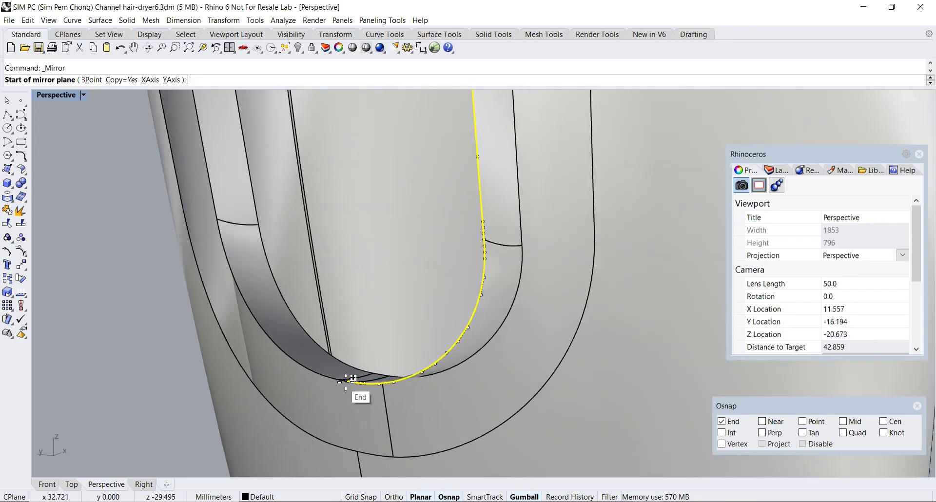
double_click(54, 95)
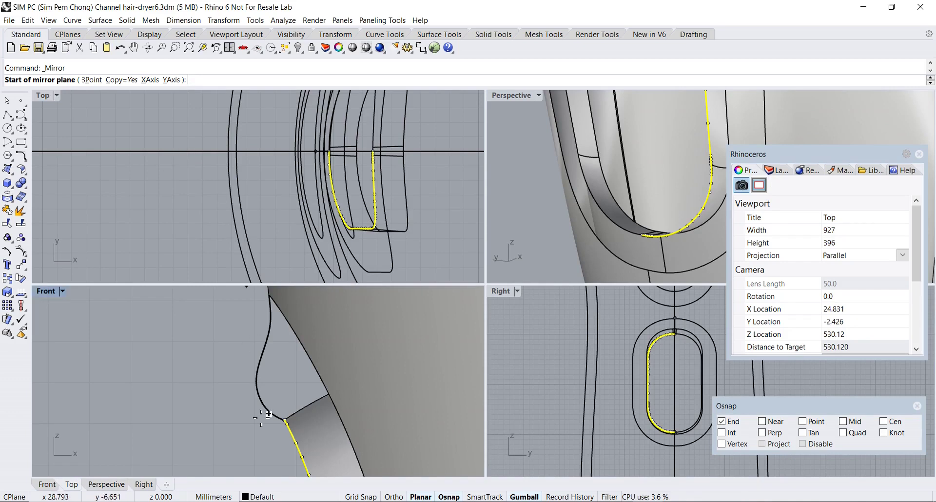
left_click(175, 151)
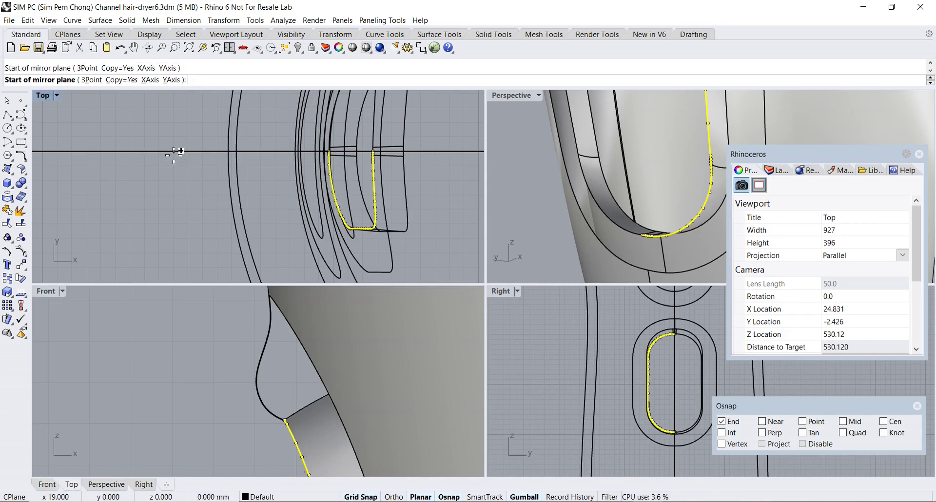
left_click(152, 151)
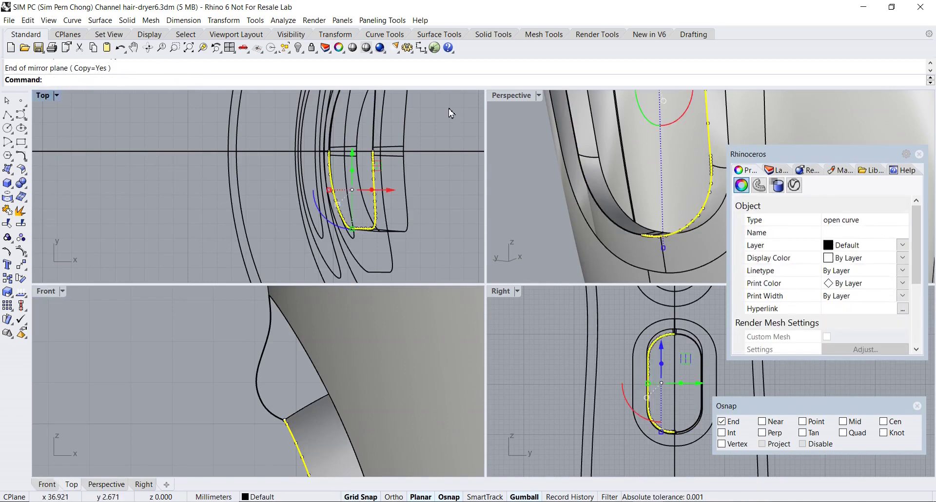
Step: Join the original and mirrored halves into one closed curve in the lower recess
double_click(518, 99)
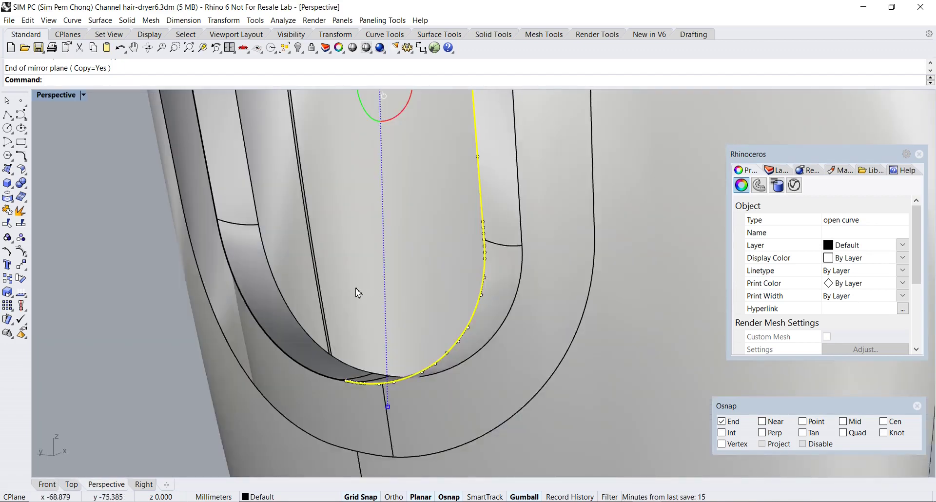
key("Escape")
left_click(318, 377)
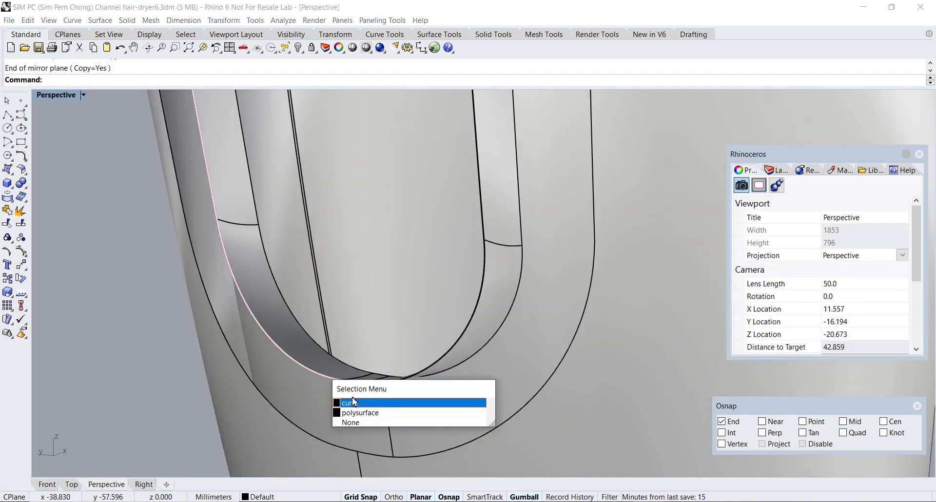
left_click(354, 402)
left_click(360, 385, "shift")
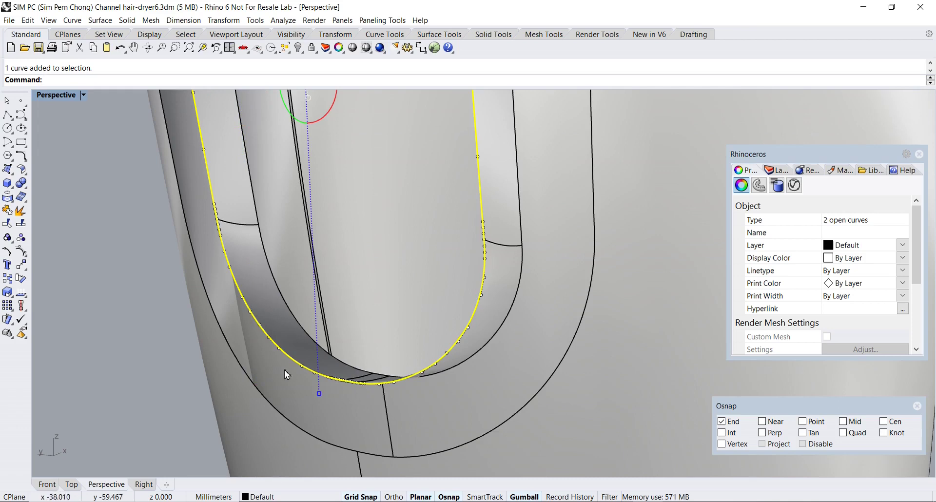
left_click(8, 224)
scroll(96, 239, "down", 5)
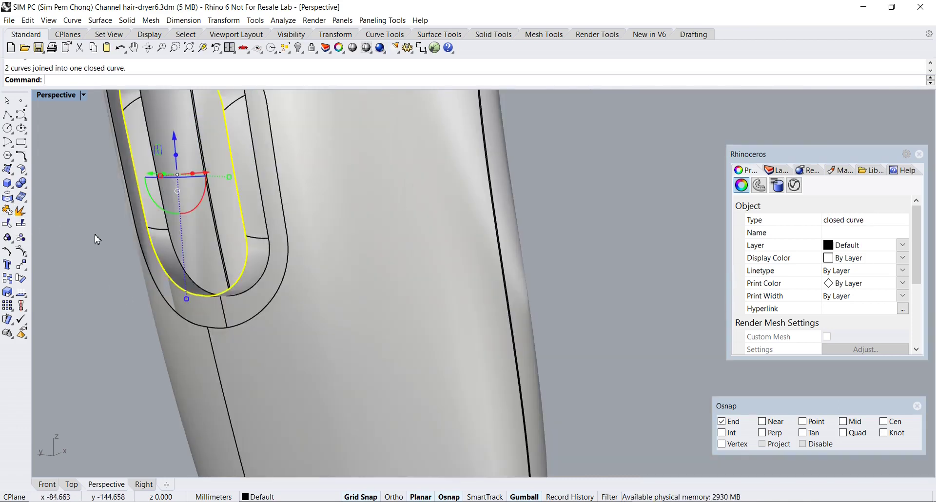
scroll(305, 336, "down", 4)
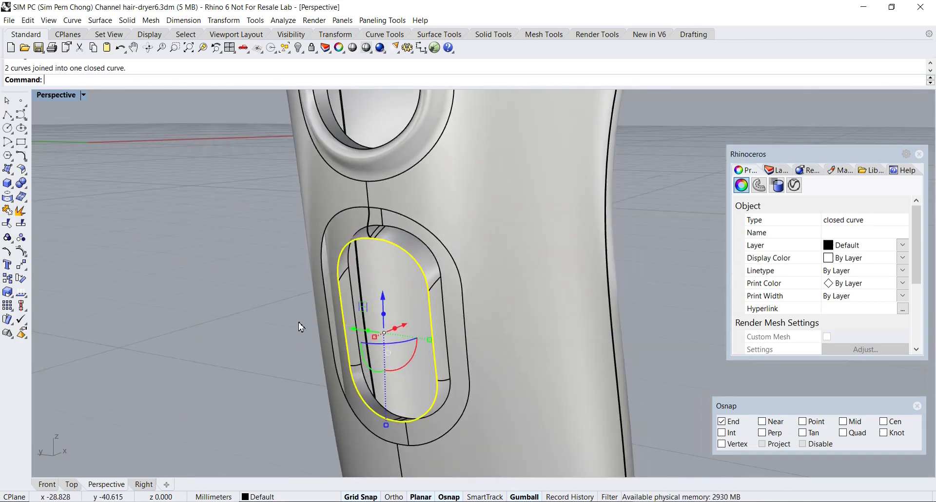
Step: Start a Sweep2 with AutoChain on and take the outer recess edge loop as first rail
left_click(300, 325)
right_click_drag(306, 309, 81, 195)
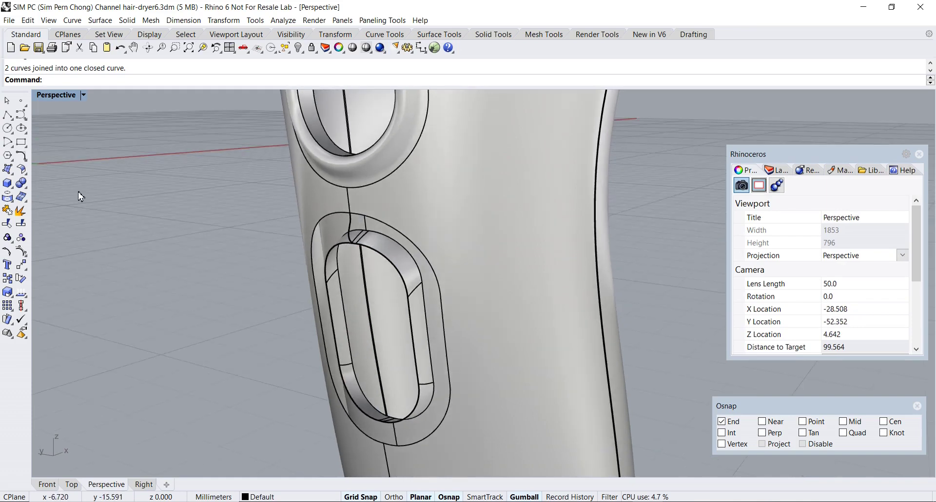
left_click(7, 173)
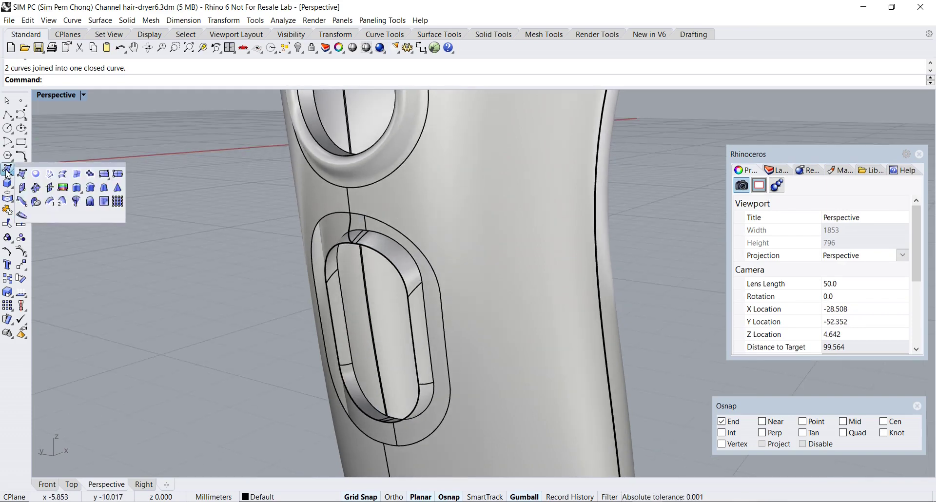
left_click(61, 201)
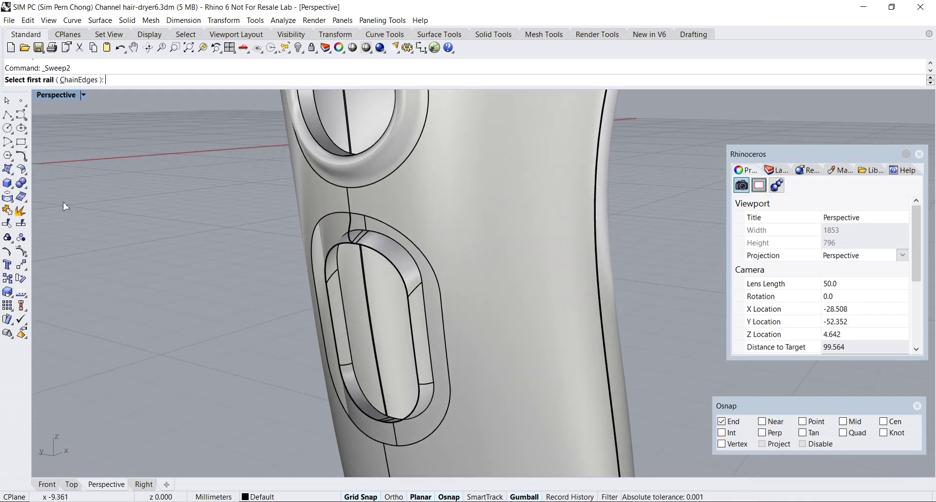
left_click(126, 84)
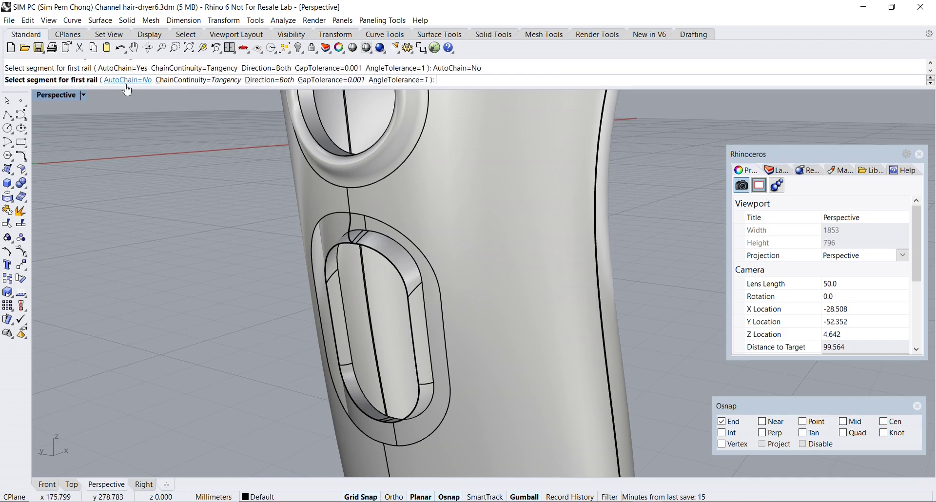
left_click(379, 223)
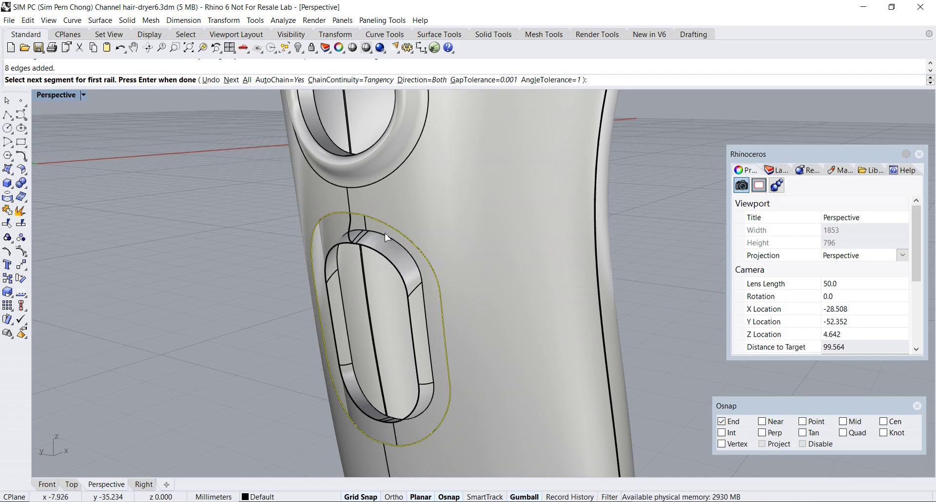
key("Return")
Step: Use the closed curve as second rail and the seam curve as cross section to create the rim
left_click(381, 259)
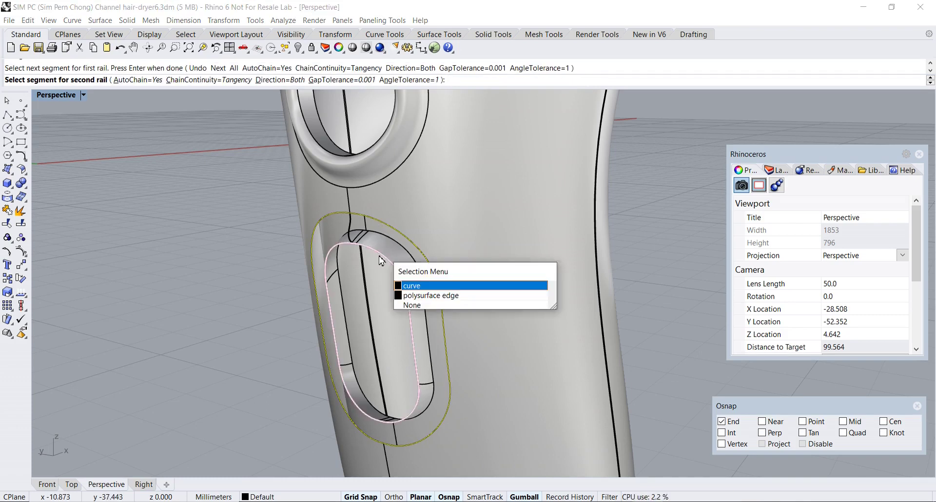
left_click(418, 289)
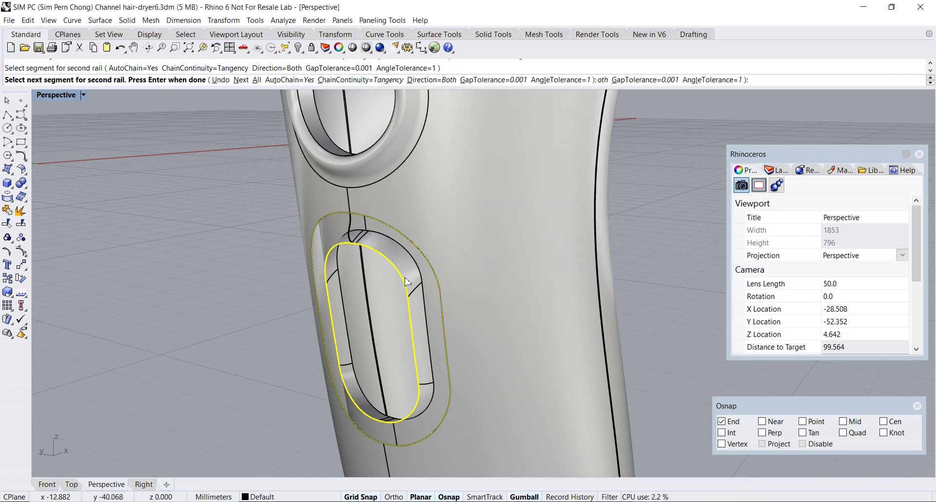
key("Return")
left_click(351, 227)
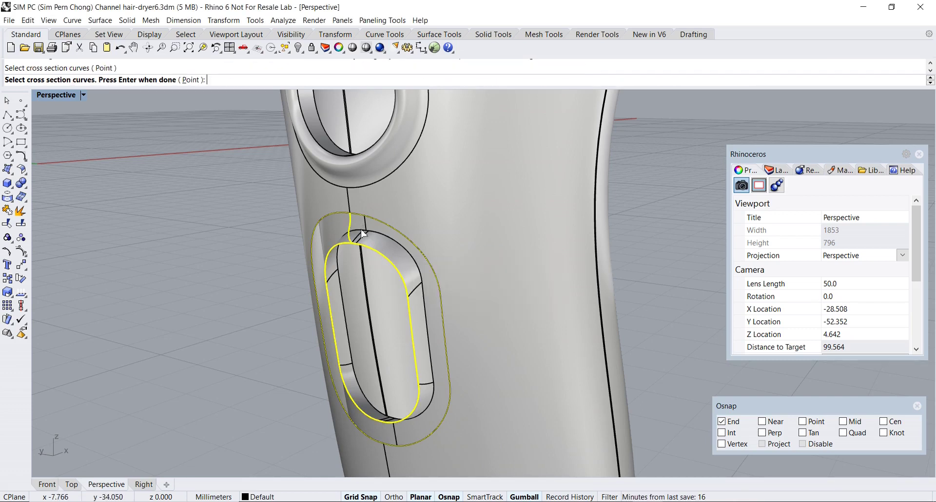
key("Return")
right_click_drag(385, 280, 403, 299)
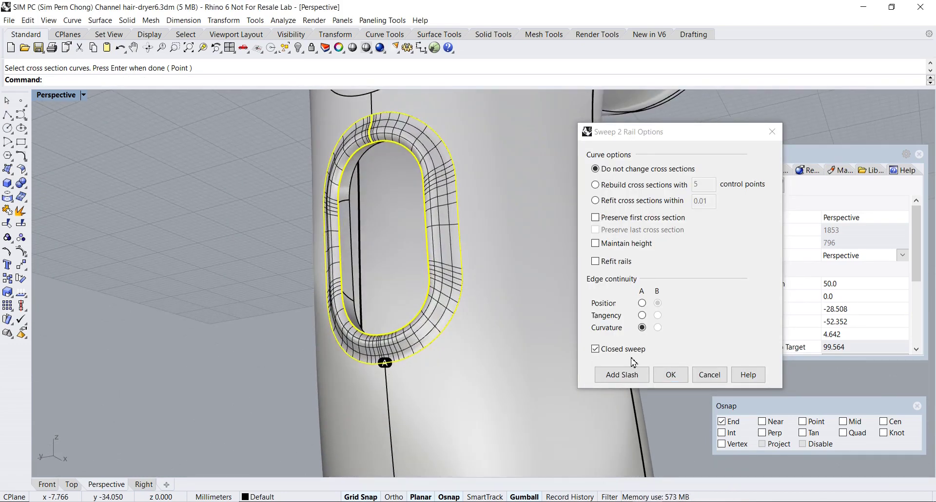
left_click(671, 374)
right_click_drag(487, 303, 409, 319)
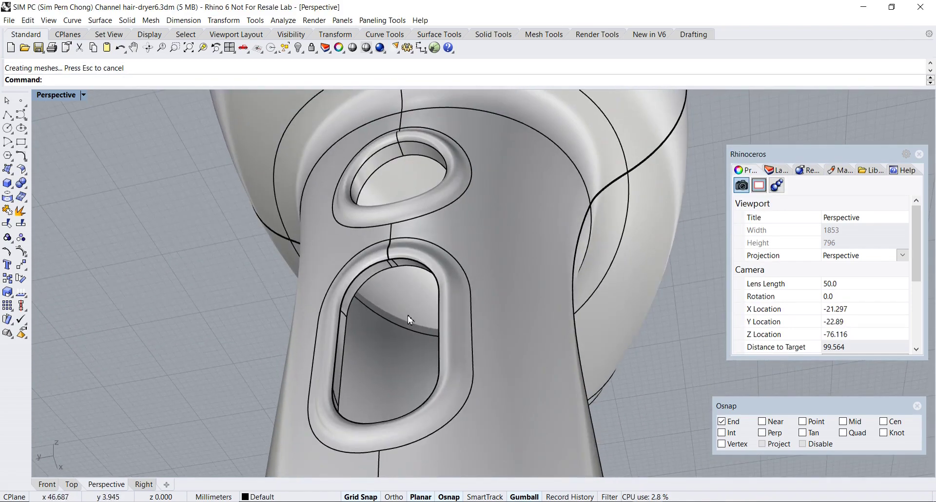
Step: Join the loop surface, surrounding handle surface and upper button flange into one polysurface
left_click(8, 210)
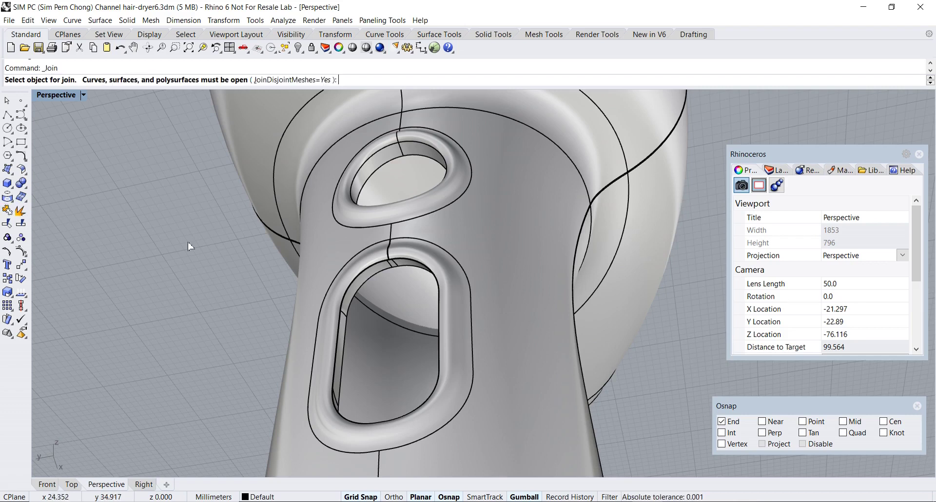
left_click(352, 266)
left_click(388, 291)
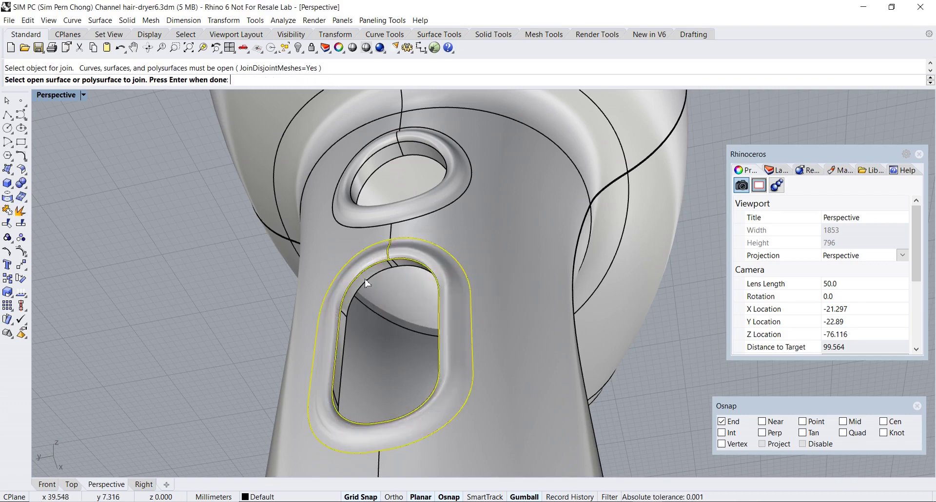
left_click(366, 280)
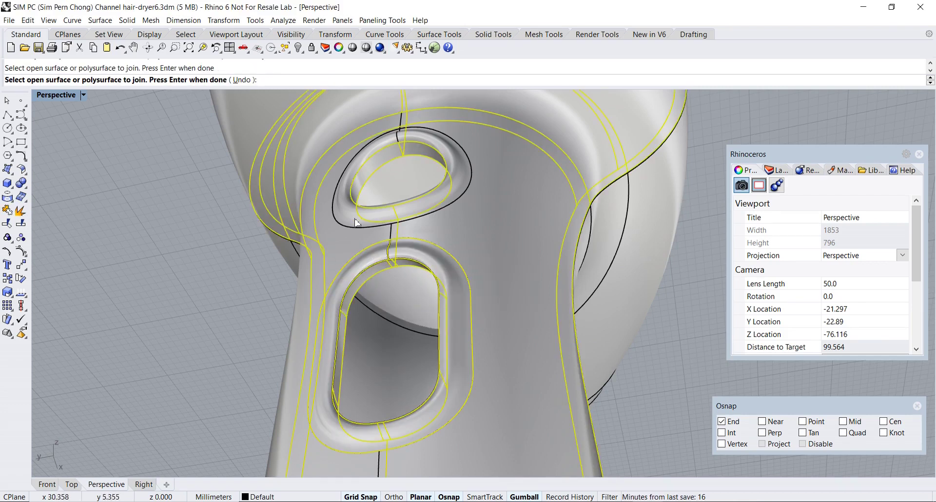
left_click(344, 238)
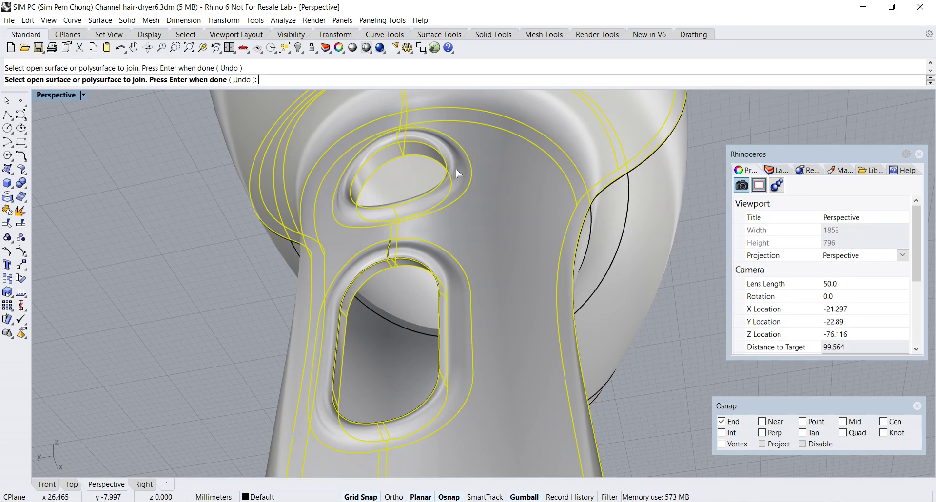
scroll(458, 173, "down", 3)
right_click_drag(460, 195, 246, 360)
key("Return")
Step: Select the hair dryer body polysurface and run a Zebra stripe analysis on it
left_click(452, 380)
right_click_drag(452, 381, 451, 301)
scroll(449, 278, "down", 3)
key("Escape")
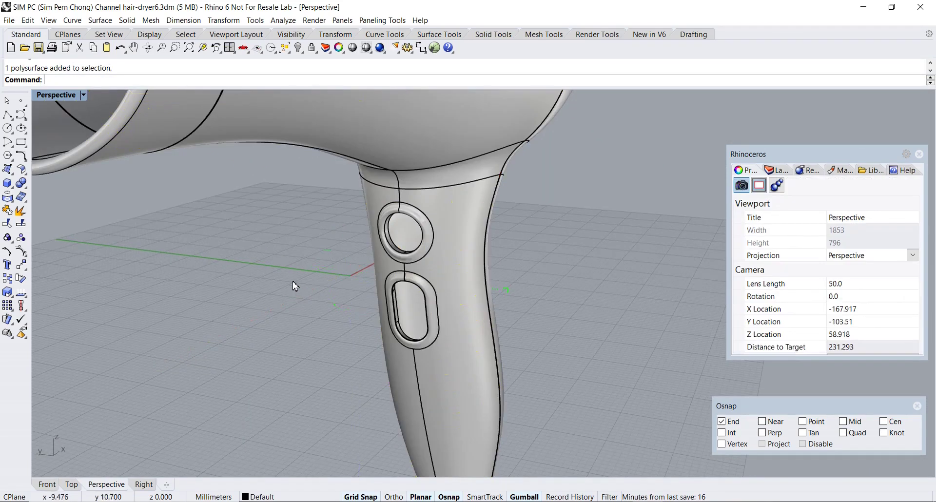
scroll(313, 314, "up", 8)
right_click_drag(328, 329, 319, 327, "shift")
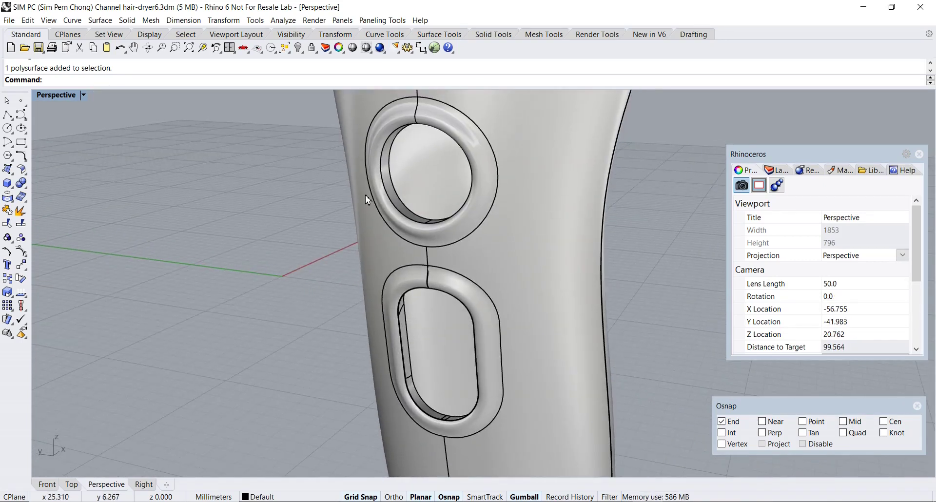
left_click(440, 340)
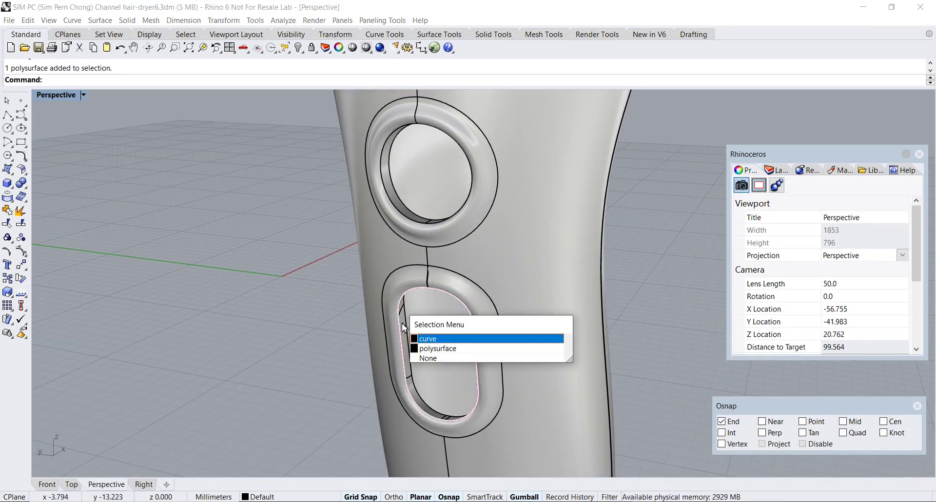
left_click(447, 351)
right_click_drag(445, 346, 387, 143)
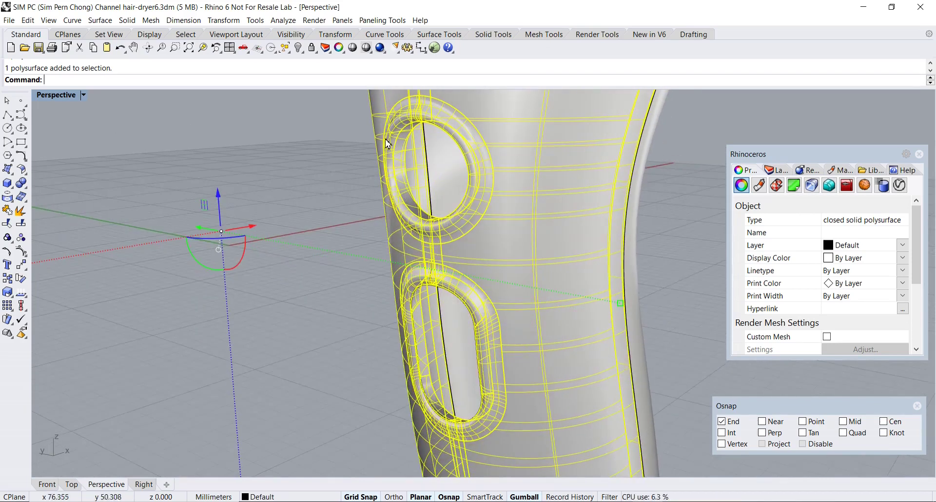
left_click(285, 24)
mouse_move(295, 57)
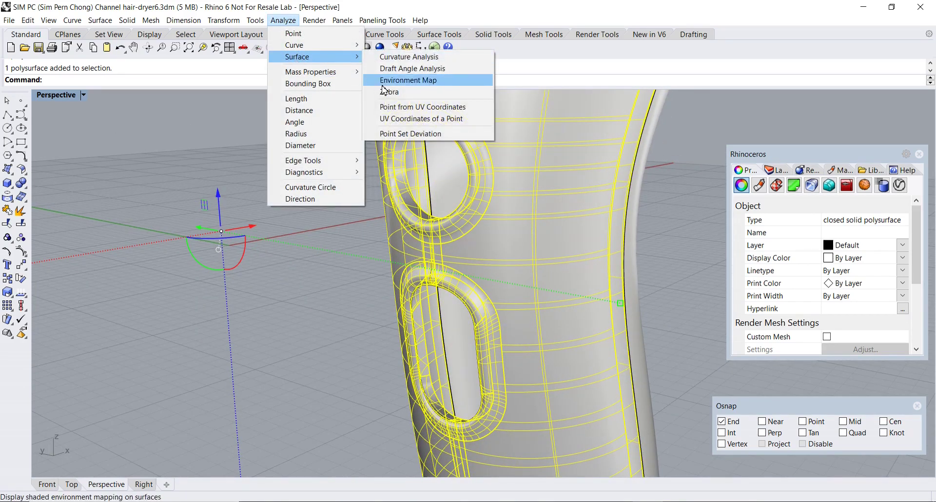
left_click(385, 92)
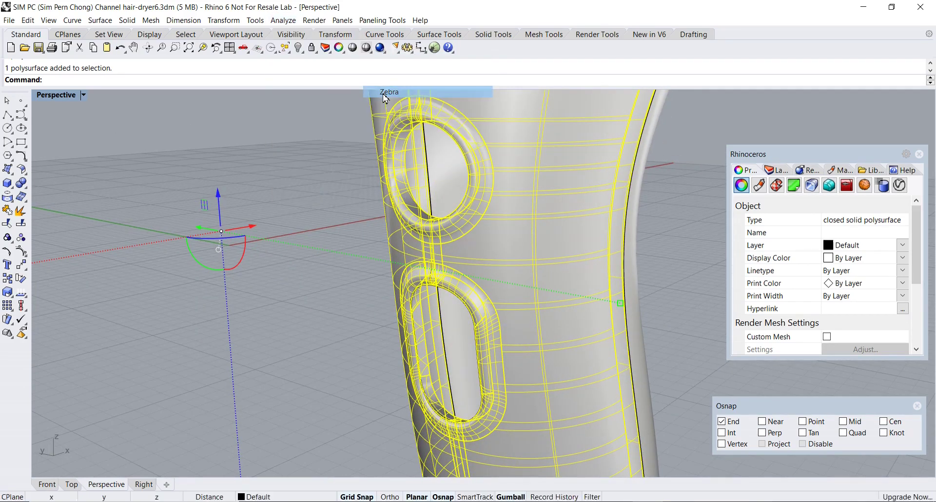
Step: Check zebra stripe flow around the handle openings and open the analysis mesh's detailed options
left_click(379, 252)
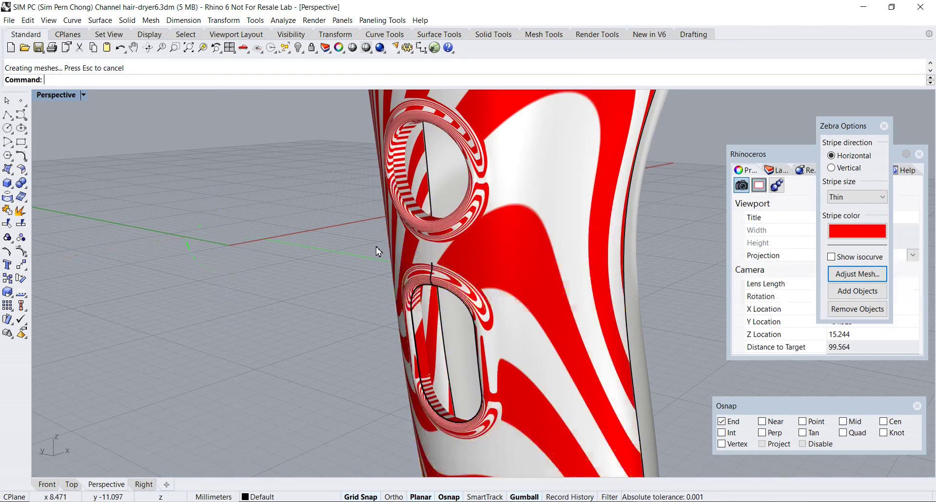
right_click_drag(379, 252, 420, 322)
scroll(424, 334, "up", 6)
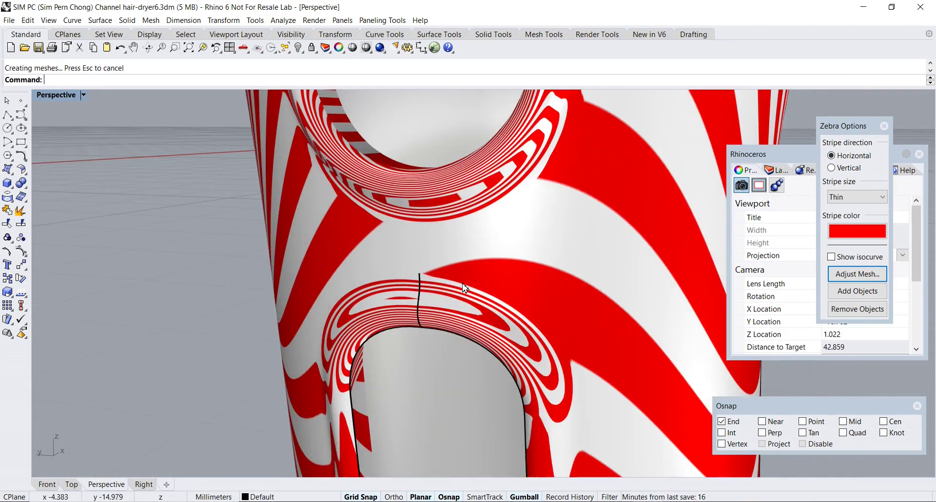
scroll(464, 287, "up", 4)
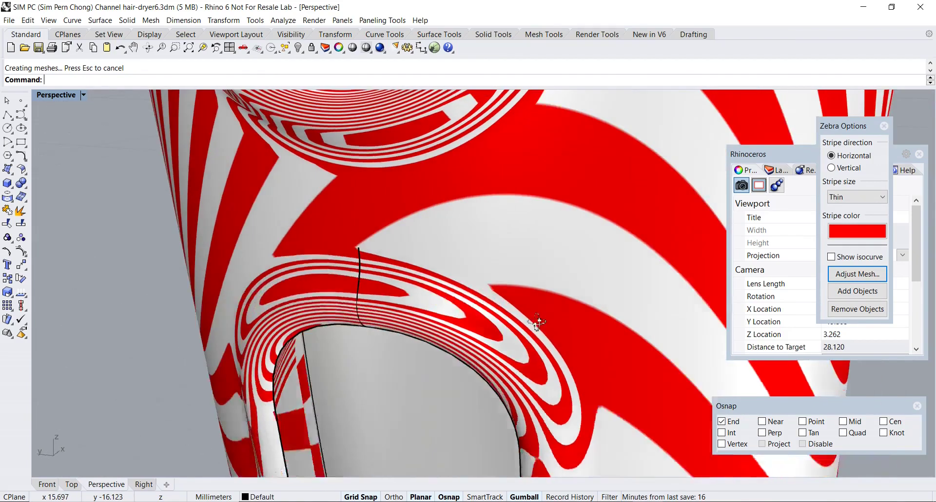
right_click_drag(537, 322, 395, 324)
scroll(389, 195, "down", 6)
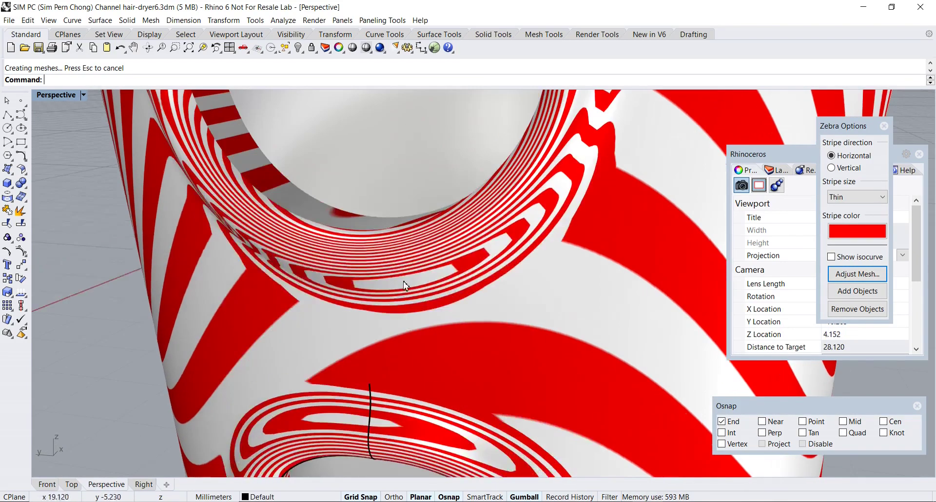
scroll(386, 249, "up", 3)
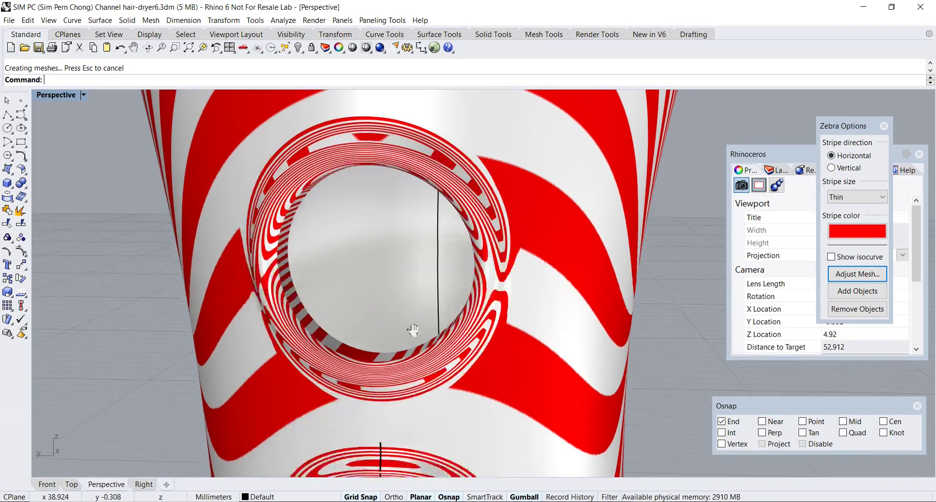
right_click_drag(411, 331, 449, 290)
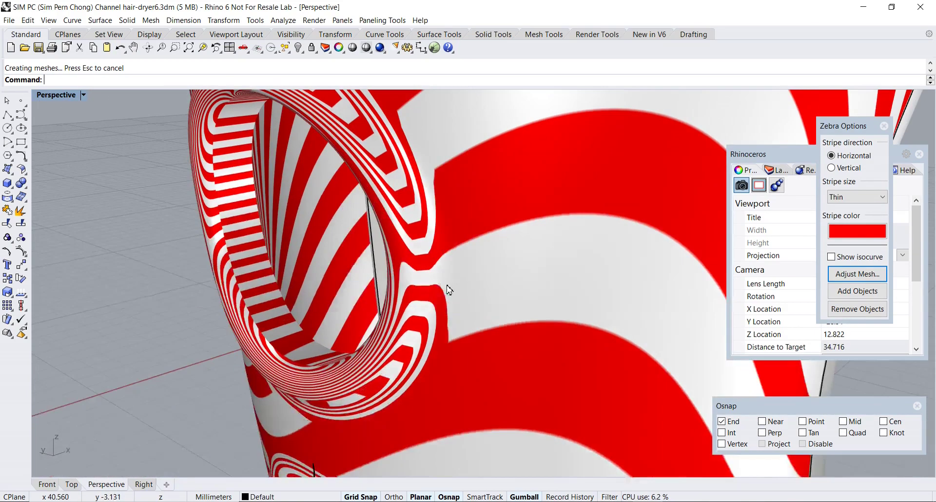
left_click(862, 273)
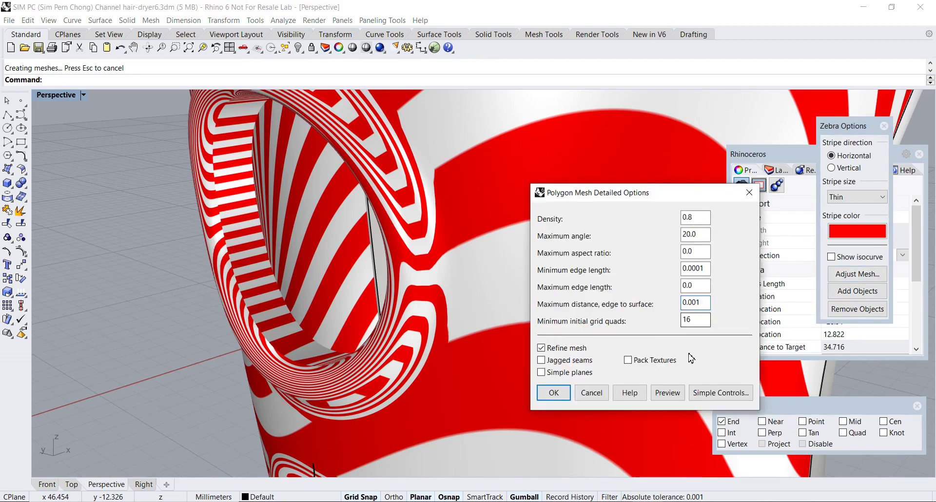
Step: Preview and apply the refined analysis mesh, then orbit to inspect stripes in the oval slot
left_click(666, 393)
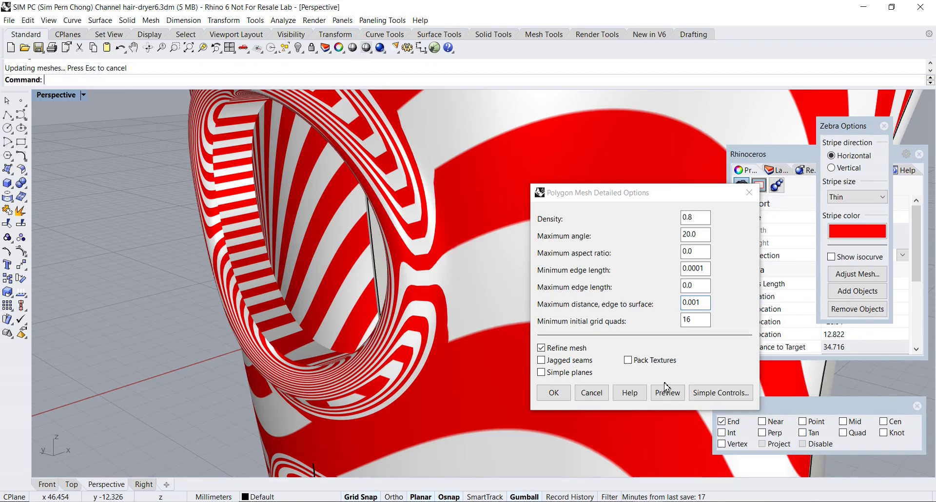
left_click(554, 392)
right_click_drag(448, 289, 560, 277)
scroll(378, 296, "up", 2)
right_click_drag(379, 295, 408, 300)
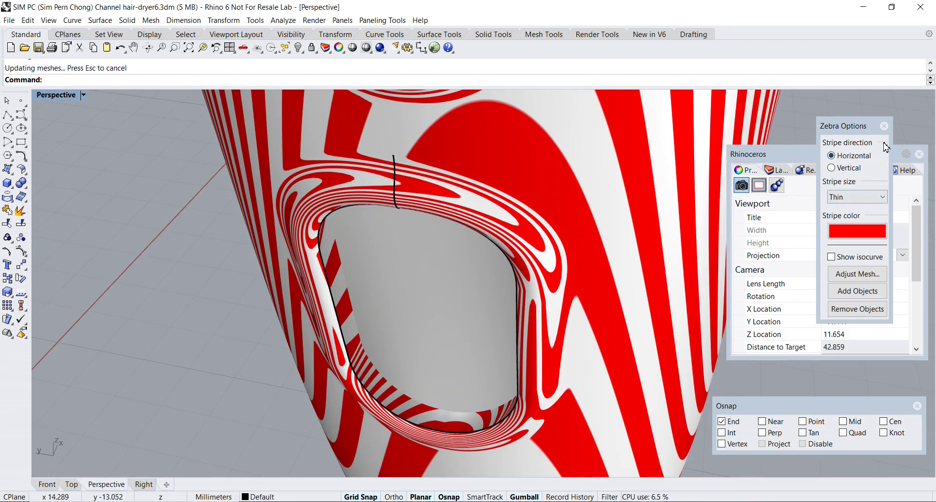
Step: Turn off Zebra, return to the whole-dryer view, and show the two hidden button parts
left_click(884, 126)
key("Home")
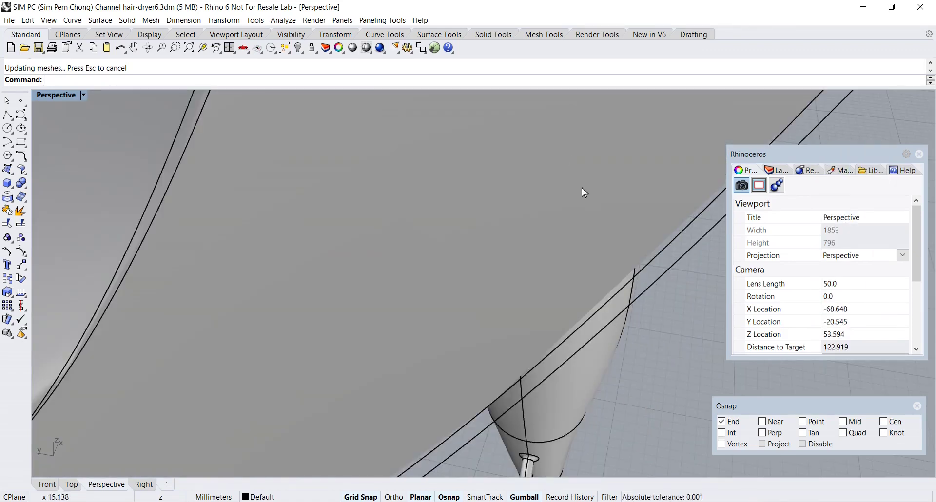
key("Home")
key("Home")
key("Home")
key("Home")
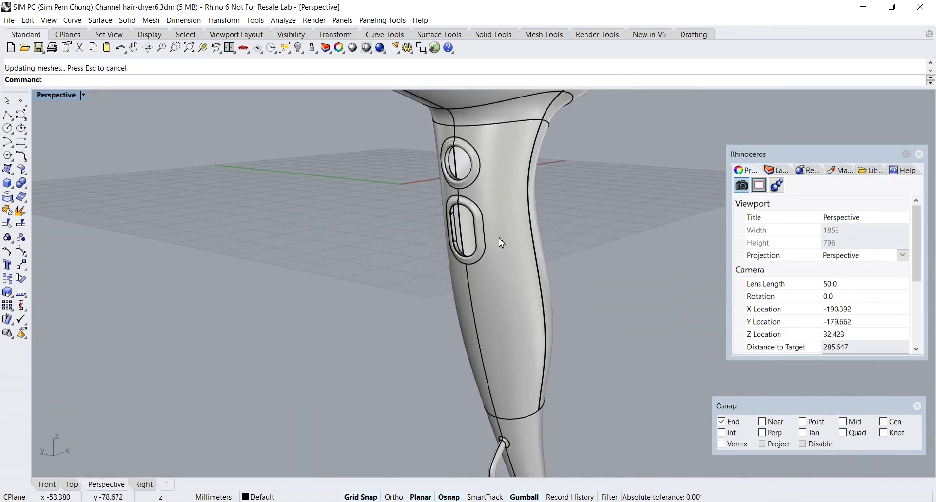
key("Home")
key("Home")
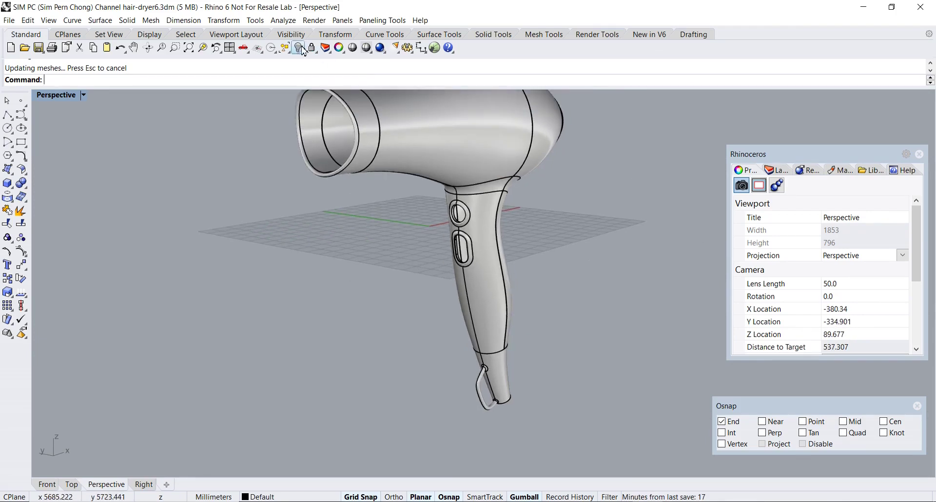
left_click(300, 52)
Step: Recentre the dryer and open the materials library with the Libraries command
right_click_drag(392, 221, 333, 250, "shift")
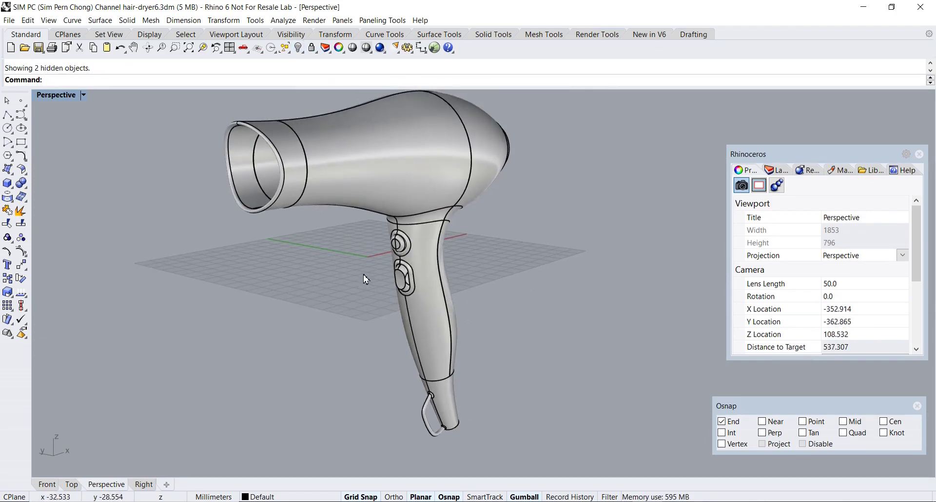
scroll(366, 279, "up", 10)
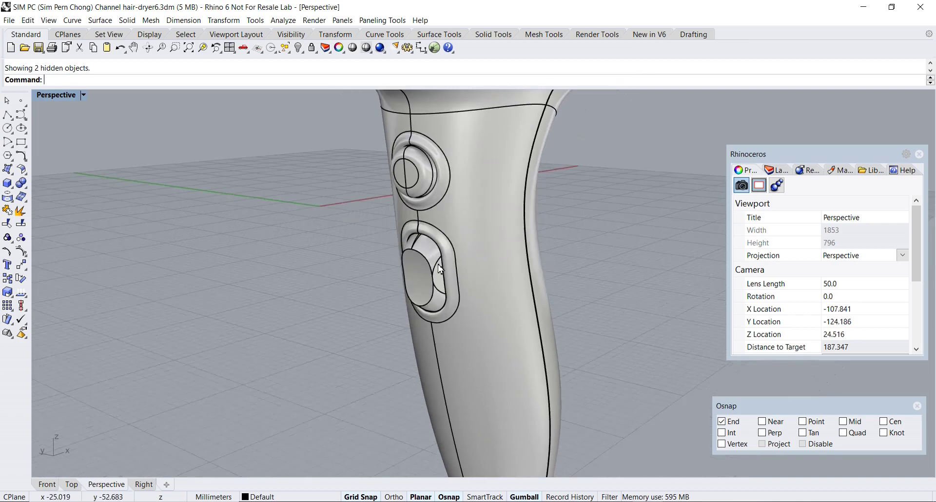
scroll(399, 250, "up", 8)
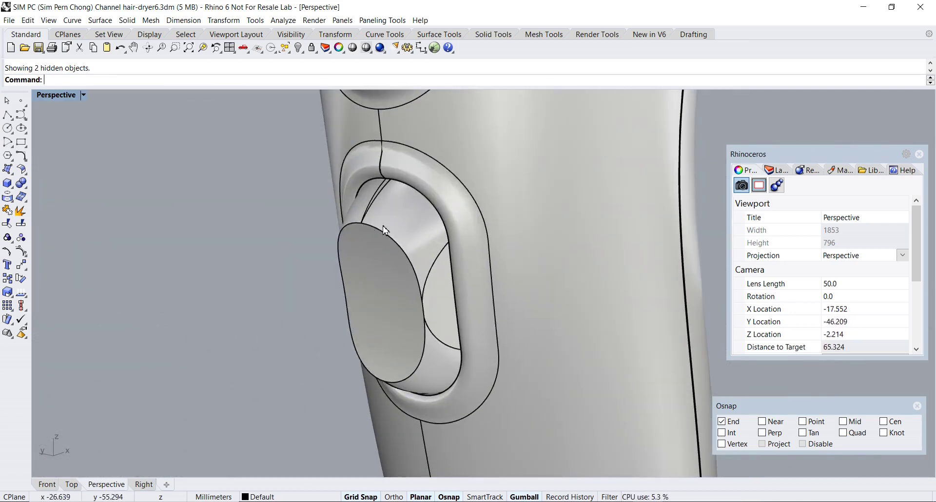
scroll(420, 272, "down", 8)
scroll(420, 280, "down", 2)
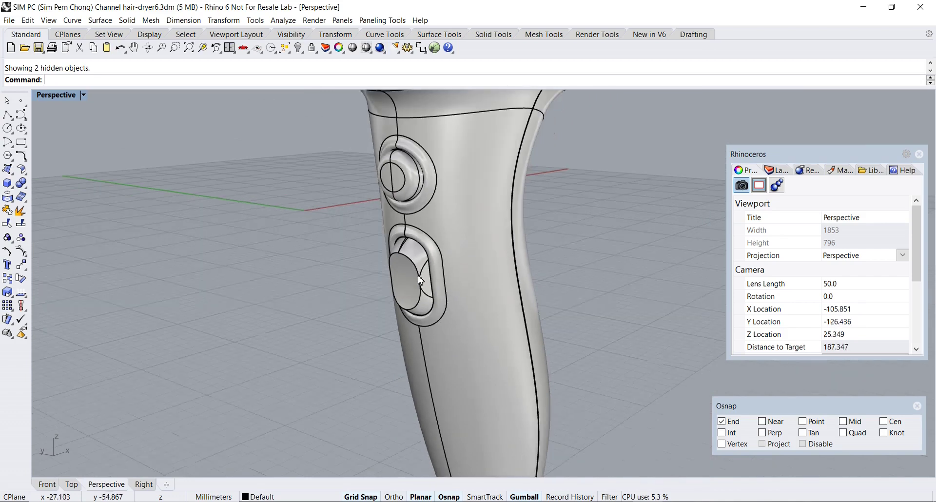
scroll(420, 280, "up", 6)
scroll(384, 235, "down", 8)
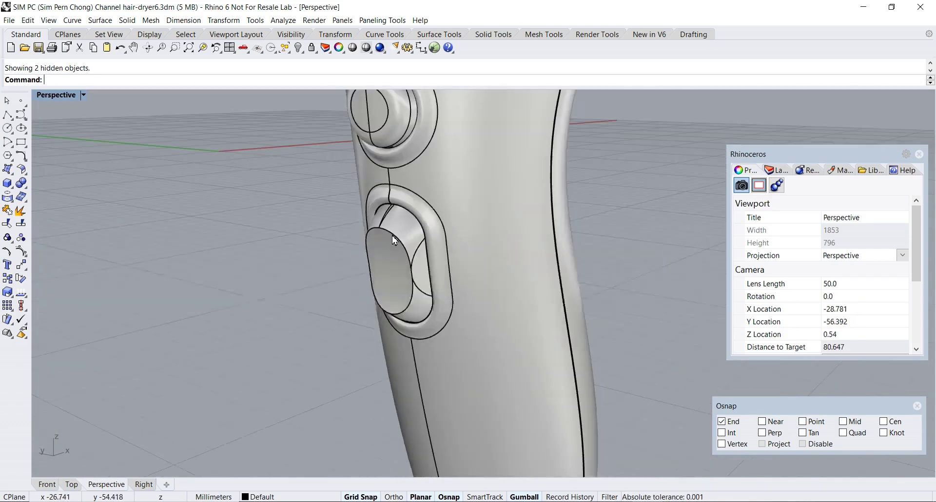
scroll(437, 236, "down", 5)
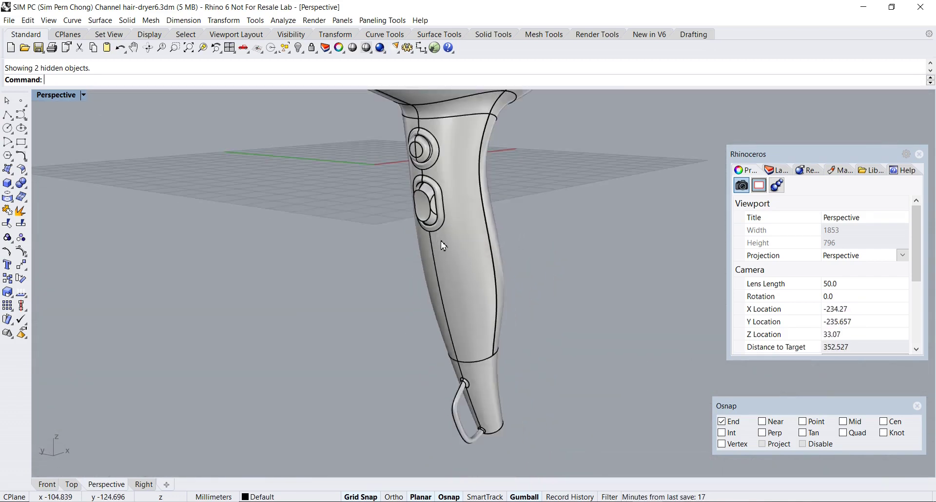
right_click_drag(443, 251, 501, 267)
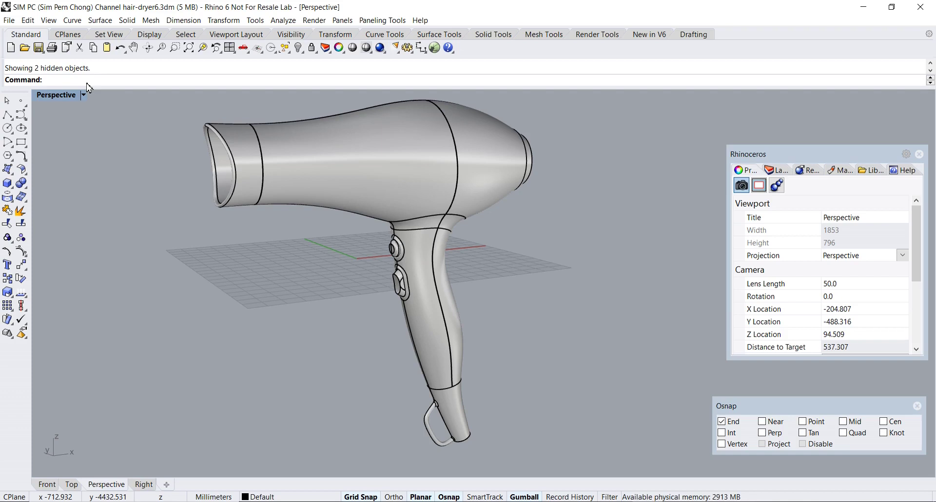
type("braries")
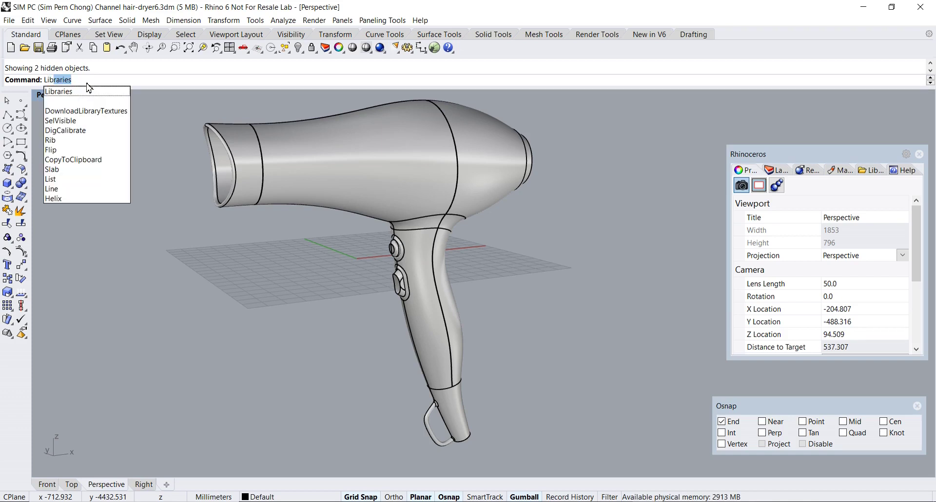
key("Return")
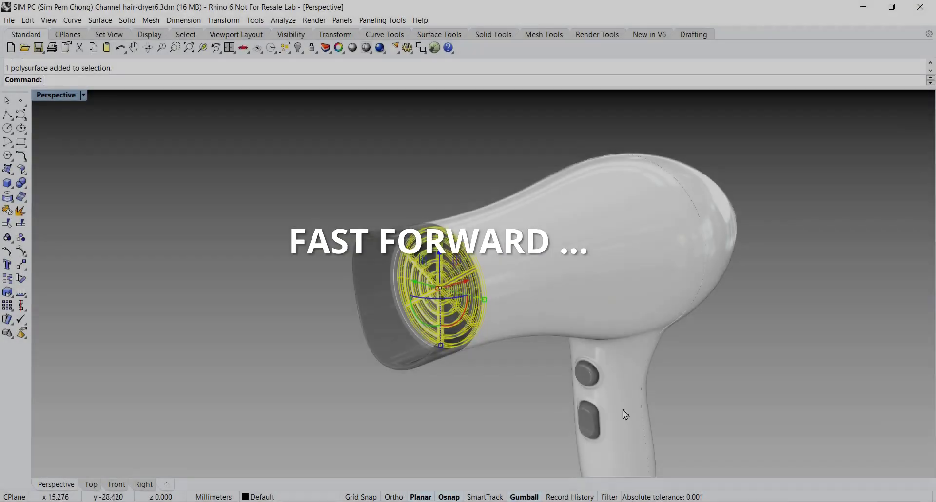
Step: Orbit and zoom the rendered dryer to view the handle buttons and black cord end
scroll(455, 339, "up", 5)
left_click(458, 361)
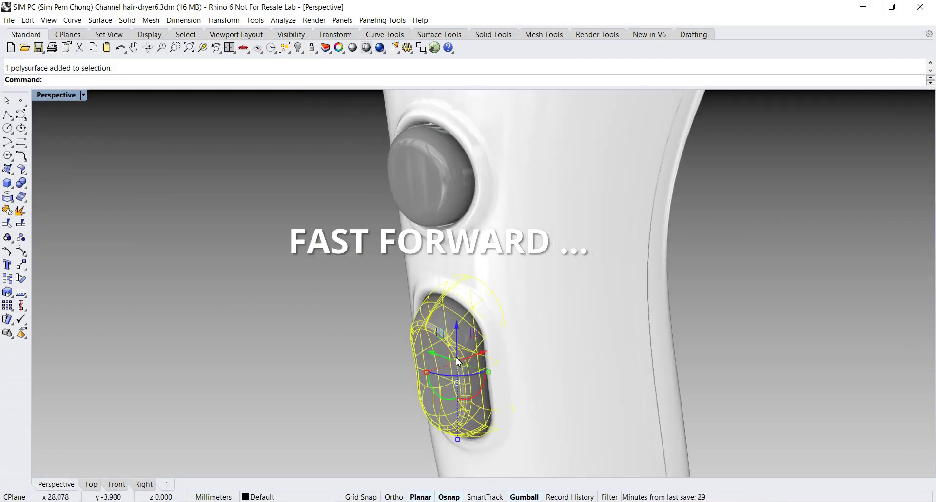
right_click_drag(458, 360, 502, 388)
scroll(585, 351, "down", 5)
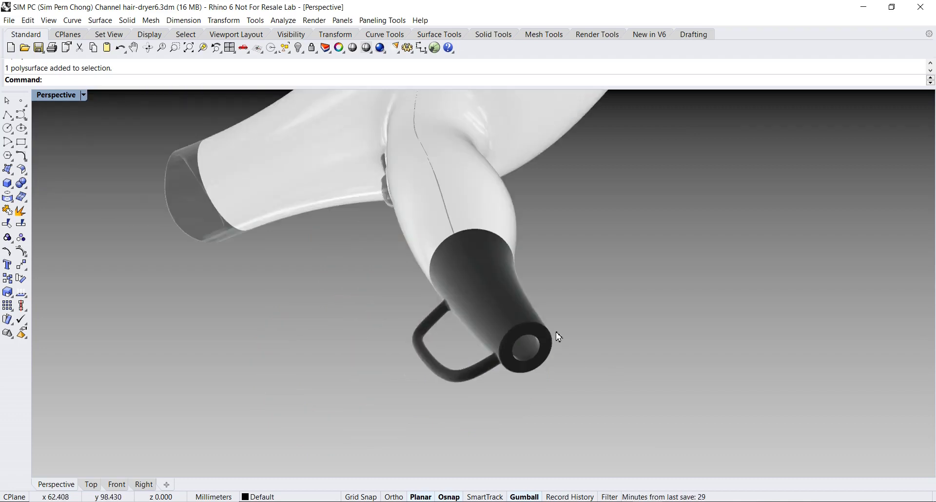
right_click_drag(555, 334, 633, 323)
scroll(570, 324, "up", 6)
scroll(636, 308, "down", 4)
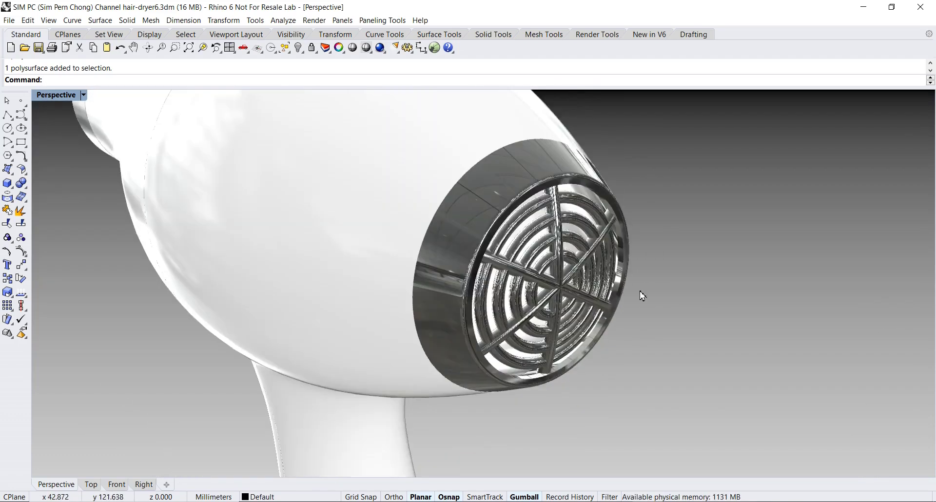
right_click_drag(639, 292, 695, 349)
scroll(702, 373, "down", 5)
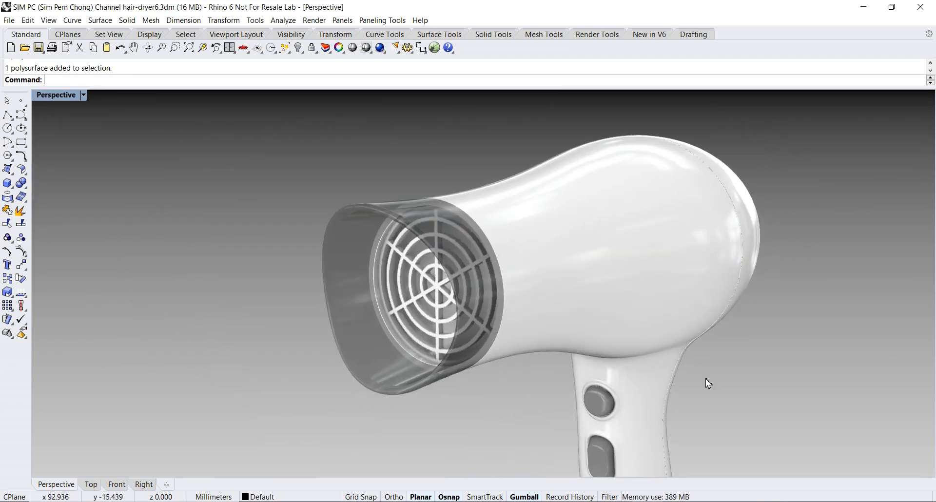
scroll(712, 392, "down", 5)
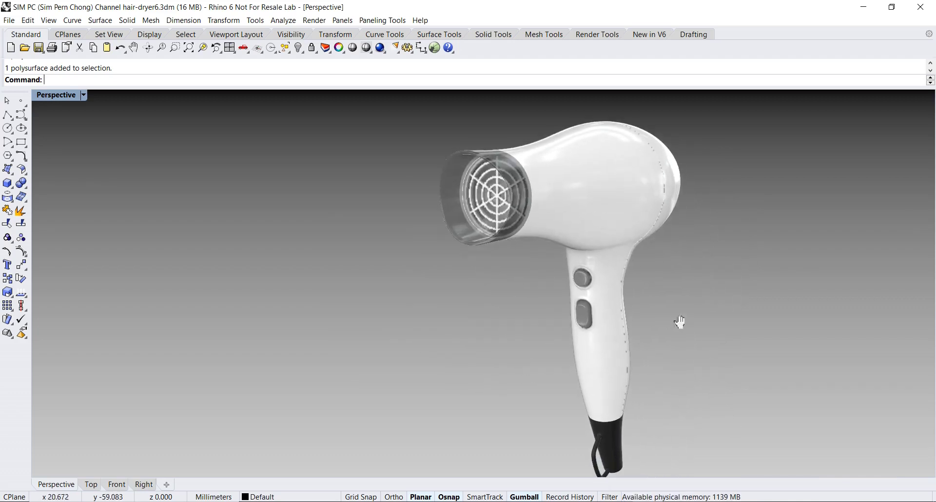
scroll(683, 352, "up", 1)
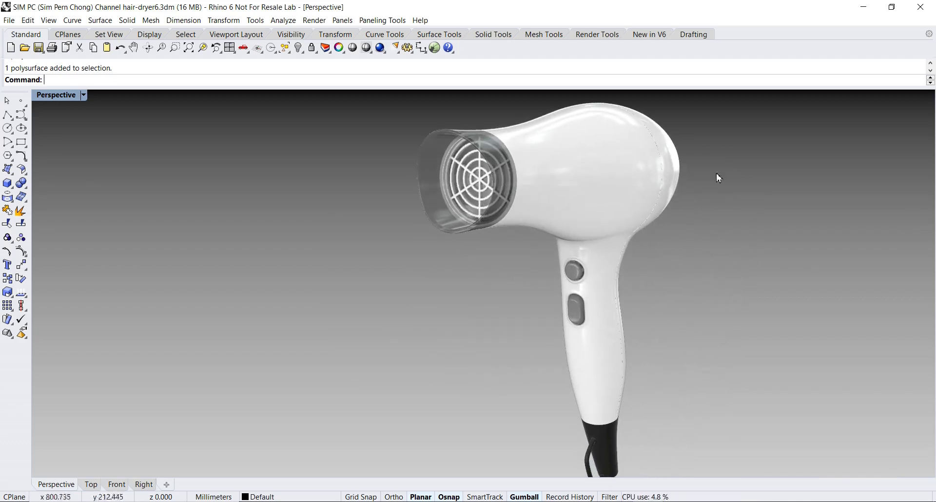
Step: Collapse the command history and frame the whole dryer in a final three-quarter view
left_click_drag(696, 87, 698, 68)
scroll(702, 244, "down", 1)
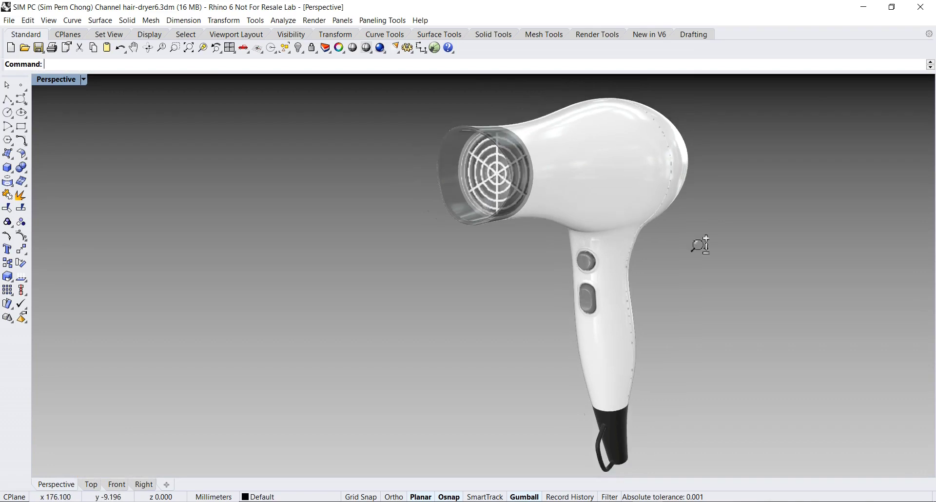
right_click_drag(699, 245, 698, 264)
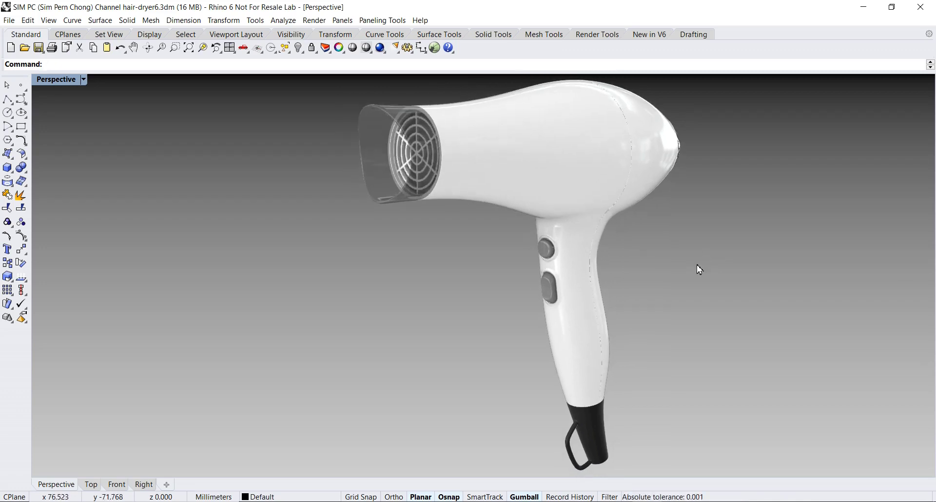
right_click(697, 264)
left_click(674, 264)
right_click_drag(675, 264, 681, 269)
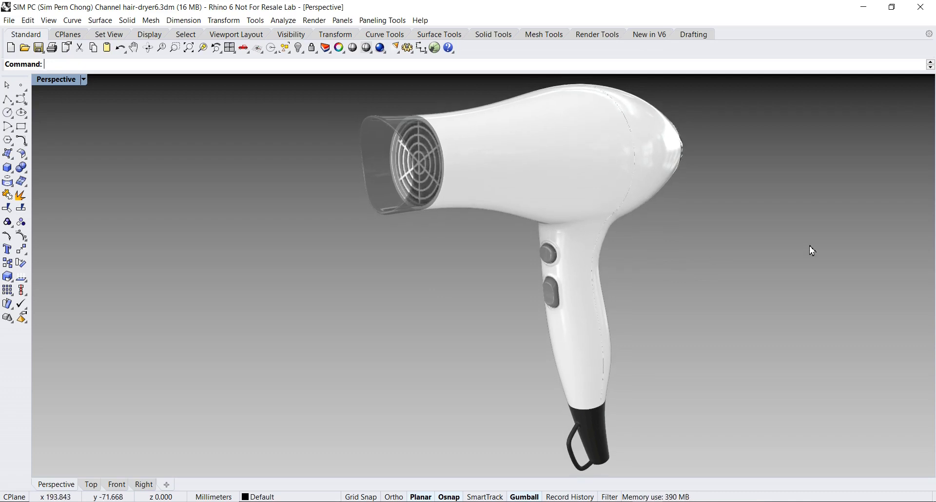